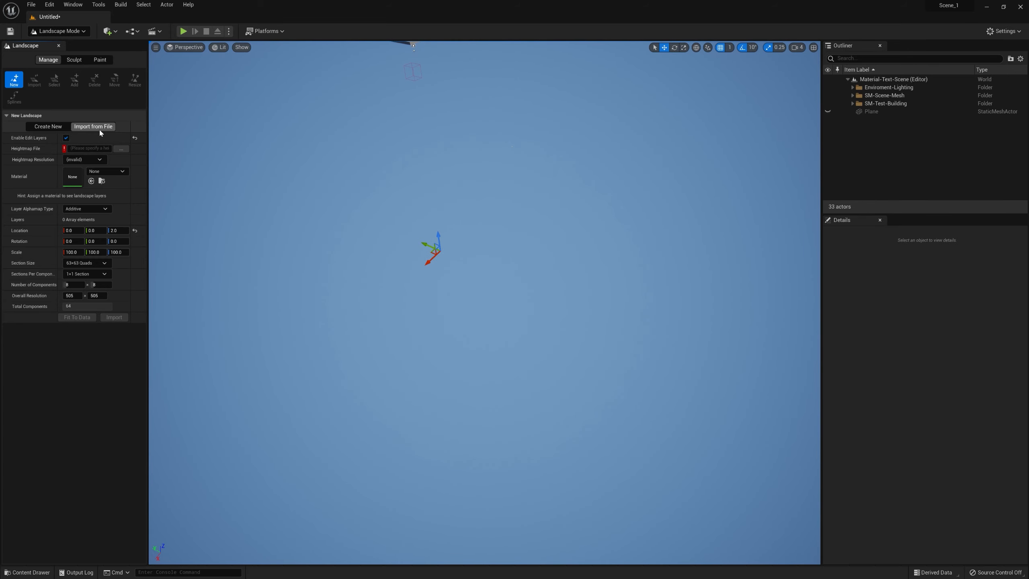
Set up the new landscape to be created from scratch instead of imported from a heightmap file.
left_click(48, 127)
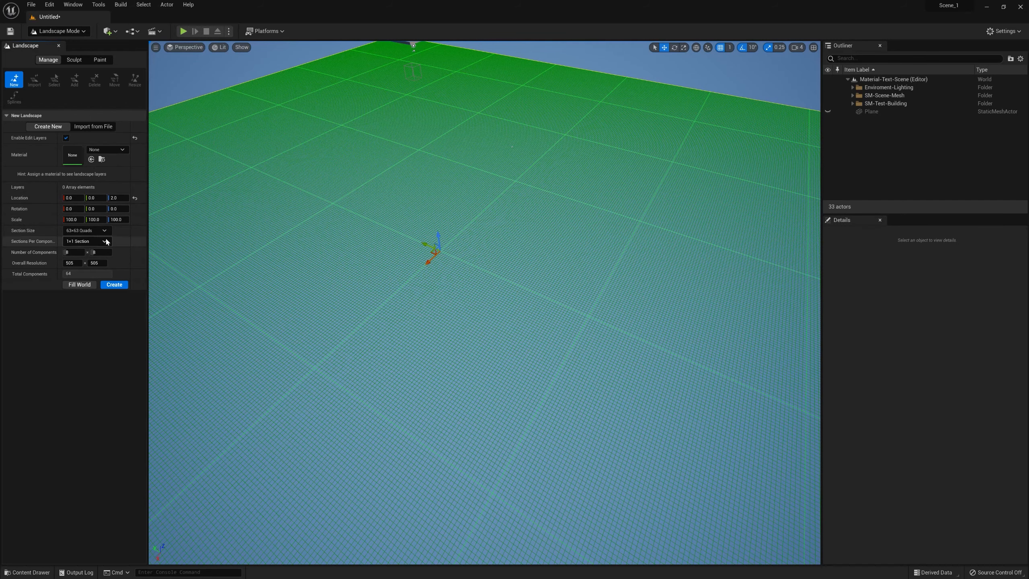
right_click_drag(161, 241, 338, 312)
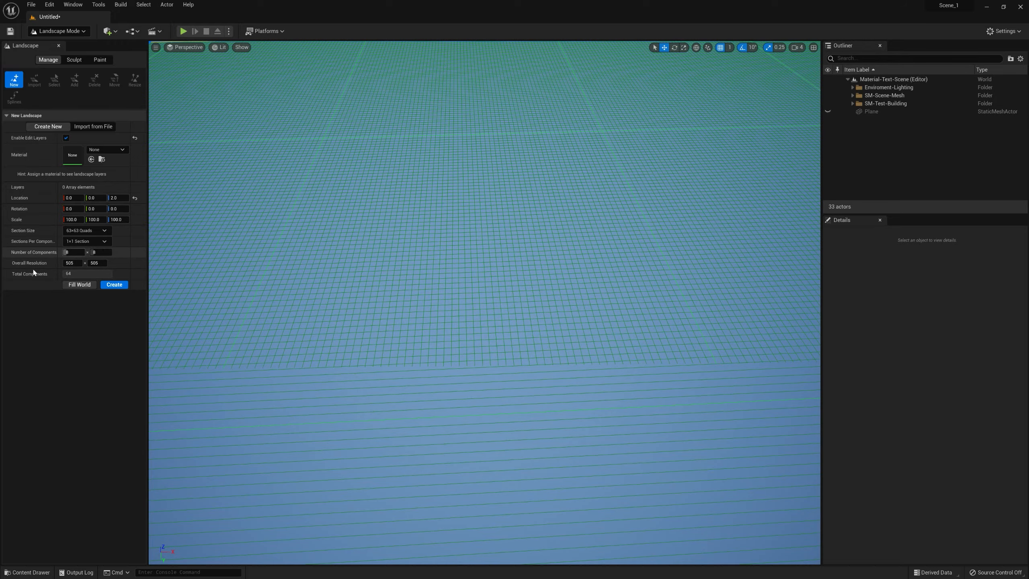
right_click_drag(485, 303, 316, 291)
mouse_move(247, 135)
right_mouse_down()
mouse_move(248, 122)
mouse_move(248, 135)
right_mouse_up()
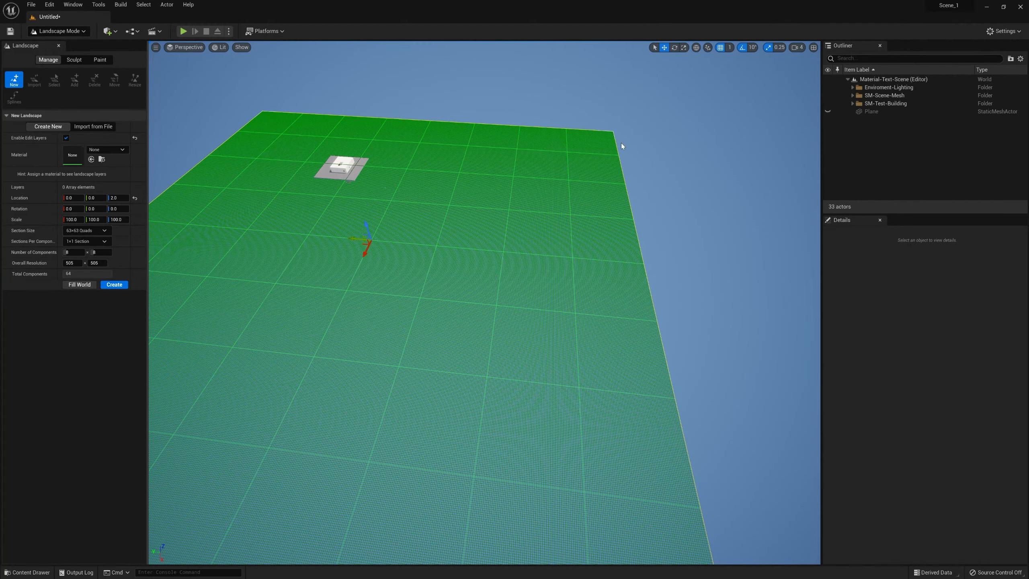
Set the new landscape's section size to 127×127 quads and its sections per component to 2×2.
left_click(107, 231)
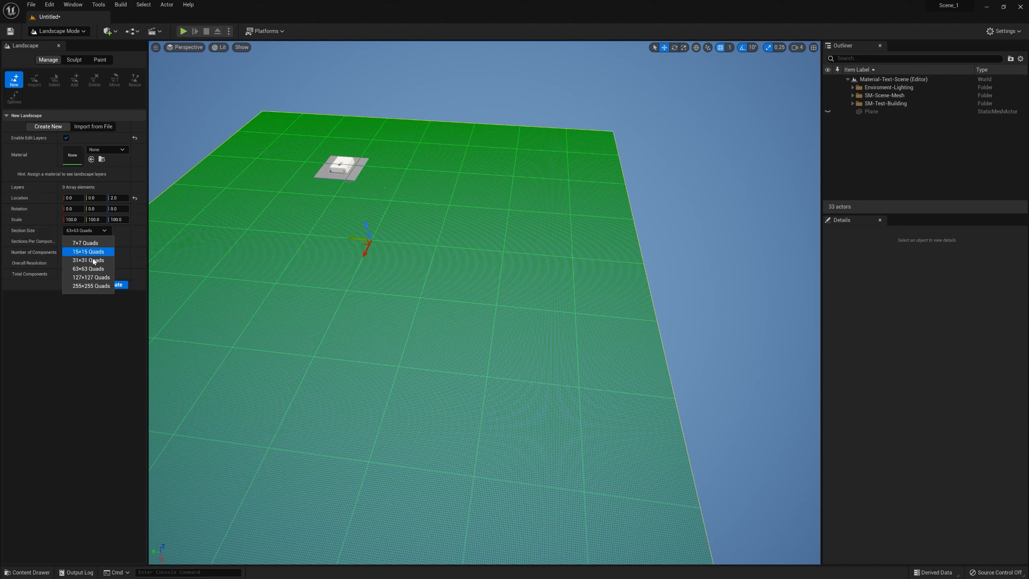
left_click(94, 278)
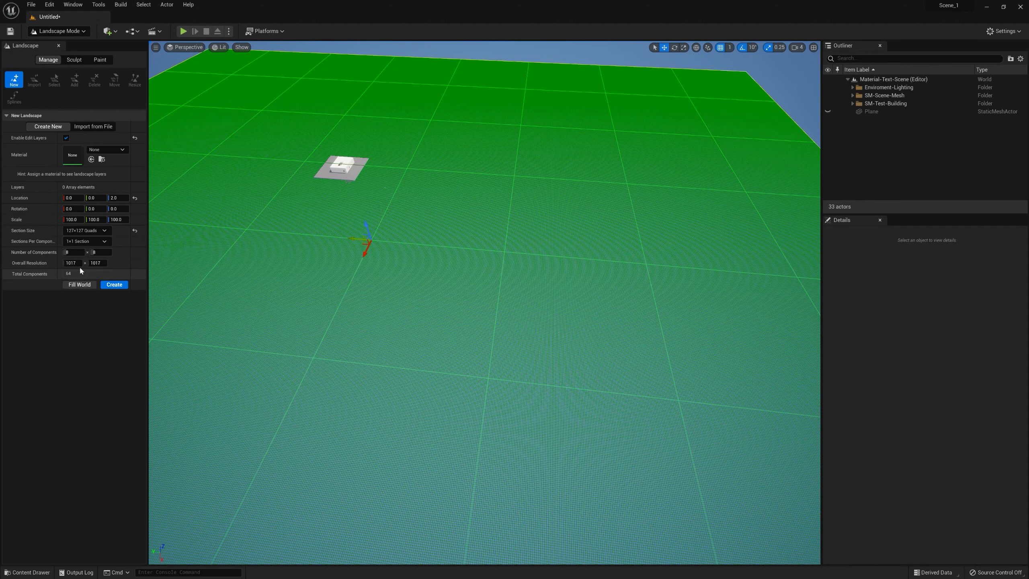
left_click(107, 241)
left_click(96, 263)
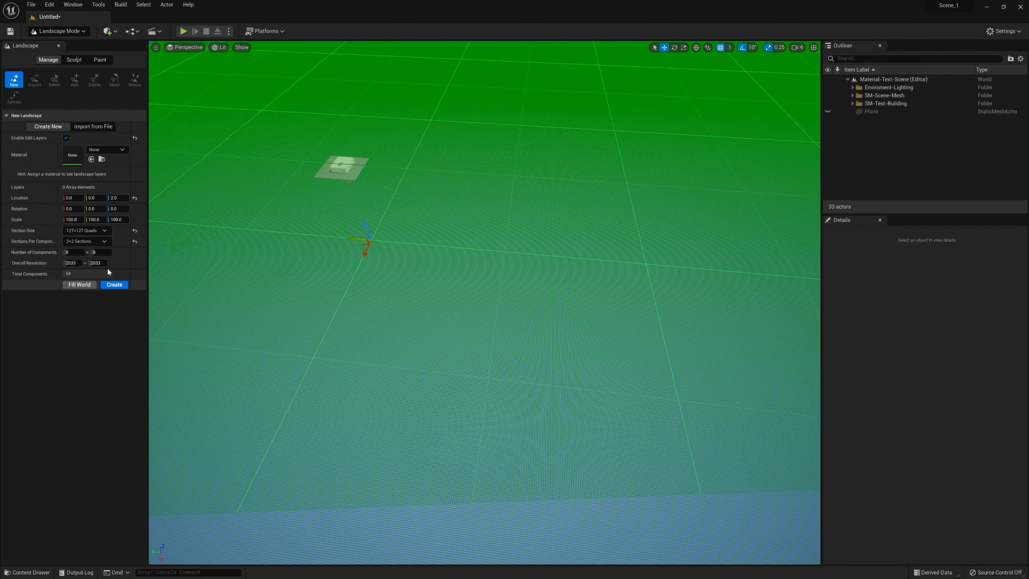
right_click_drag(509, 361, 509, 361)
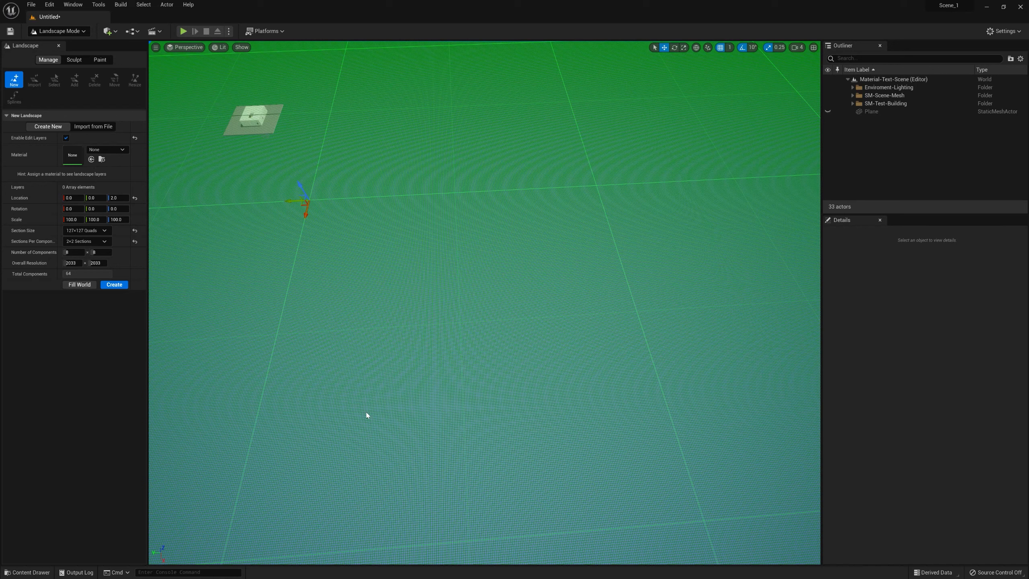
Reset the section size to 63×63 quads and the sections per component to 1×1.
left_click(134, 230)
left_click(135, 241)
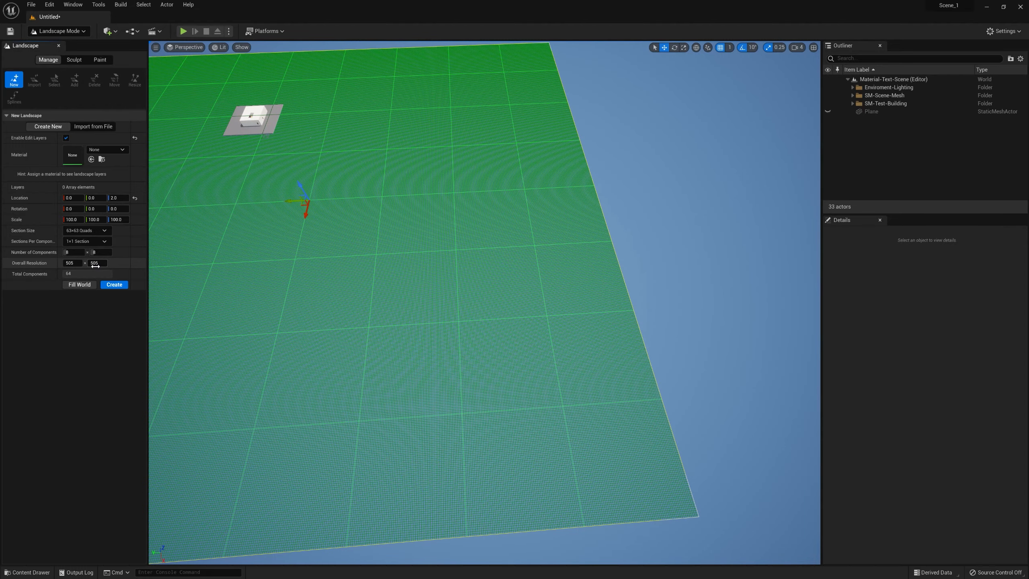
right_click_drag(374, 277, 156, 312)
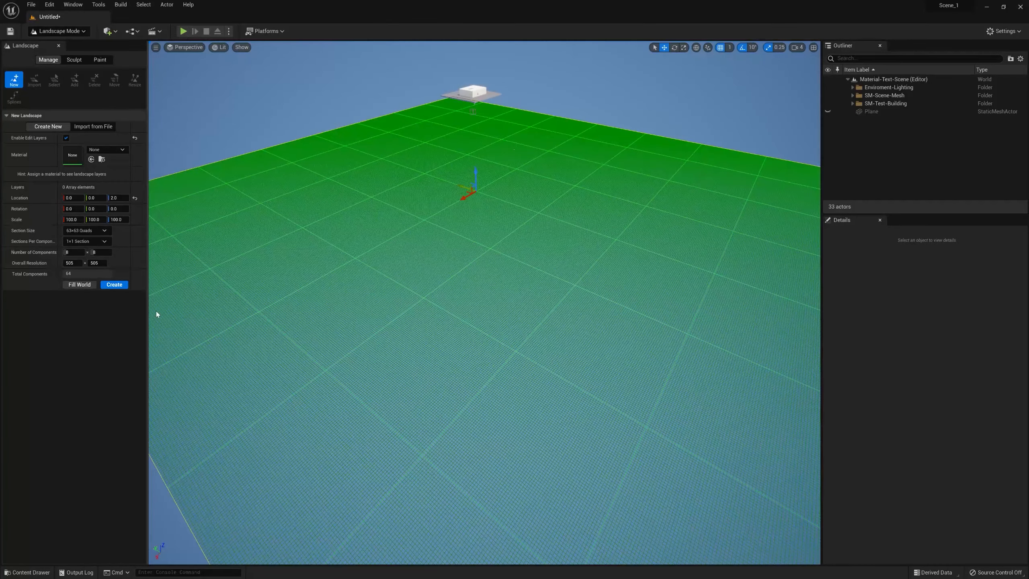
Enter an overall resolution of 2048 by 2017 for the new landscape and inspect the enlarged preview grid.
left_click(72, 262)
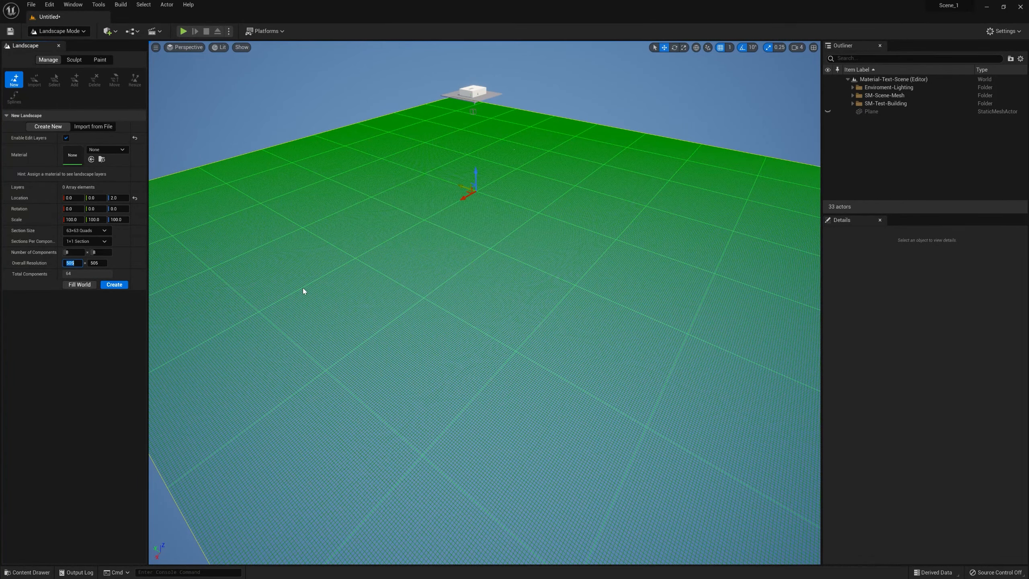
type("2048")
key("Tab")
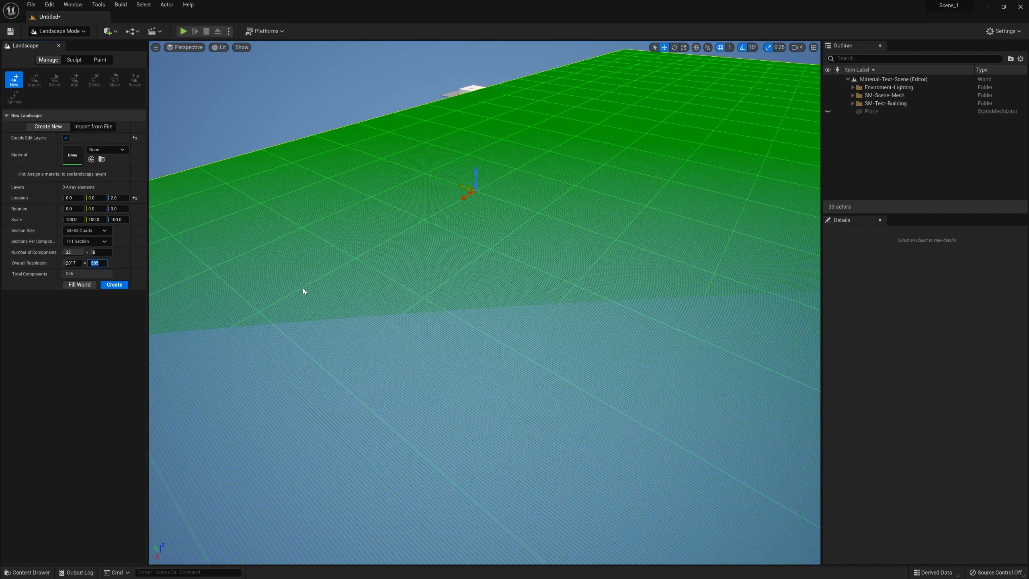
type("2017")
right_click_drag(370, 310, 511, 243)
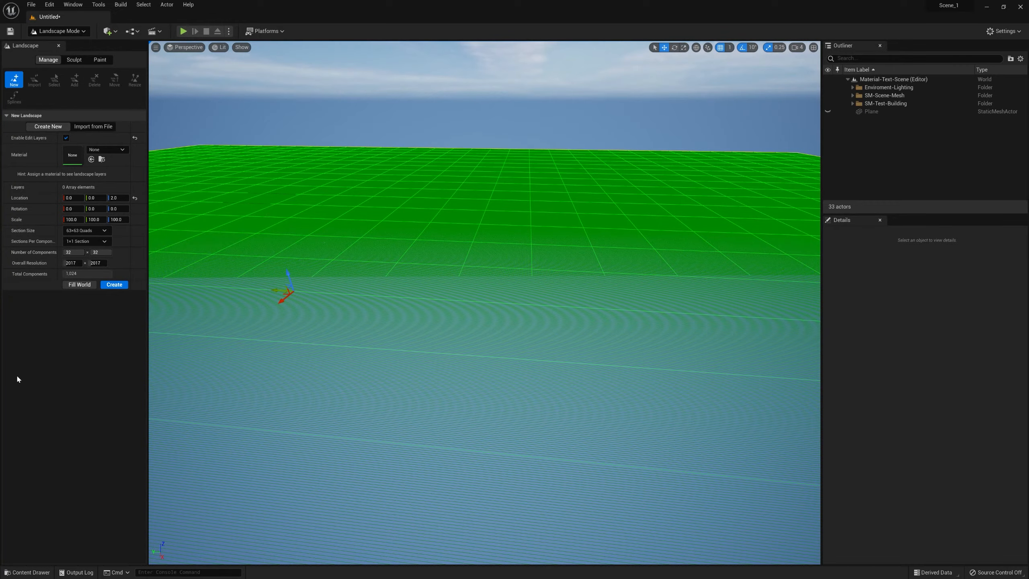
left_click(16, 374)
right_click_drag(226, 341, 405, 333)
right_click_drag(484, 302, 341, 343)
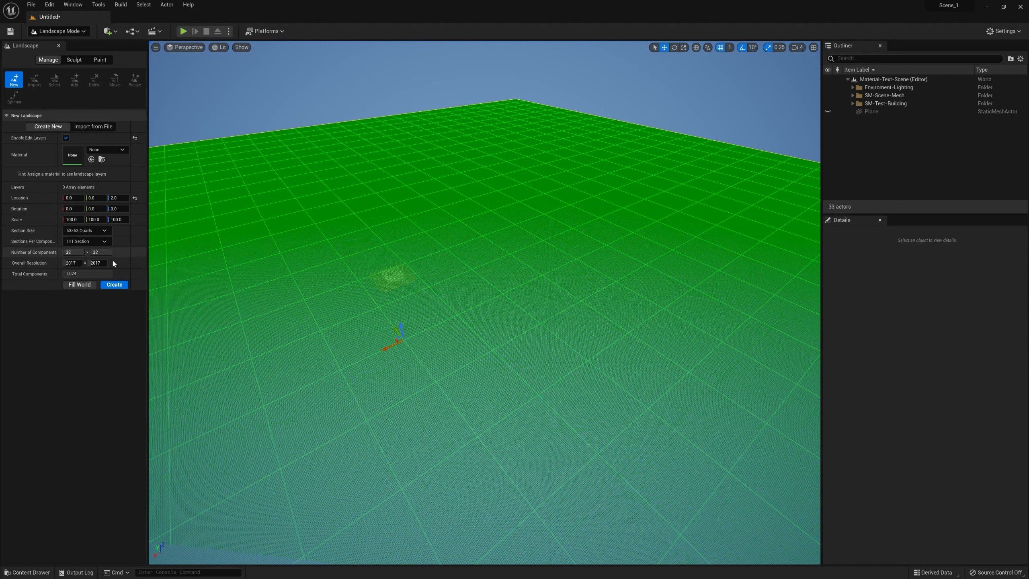
Set the number of components to 8 by 8 and create the landscape.
left_click(77, 252)
type("8")
key("Tab")
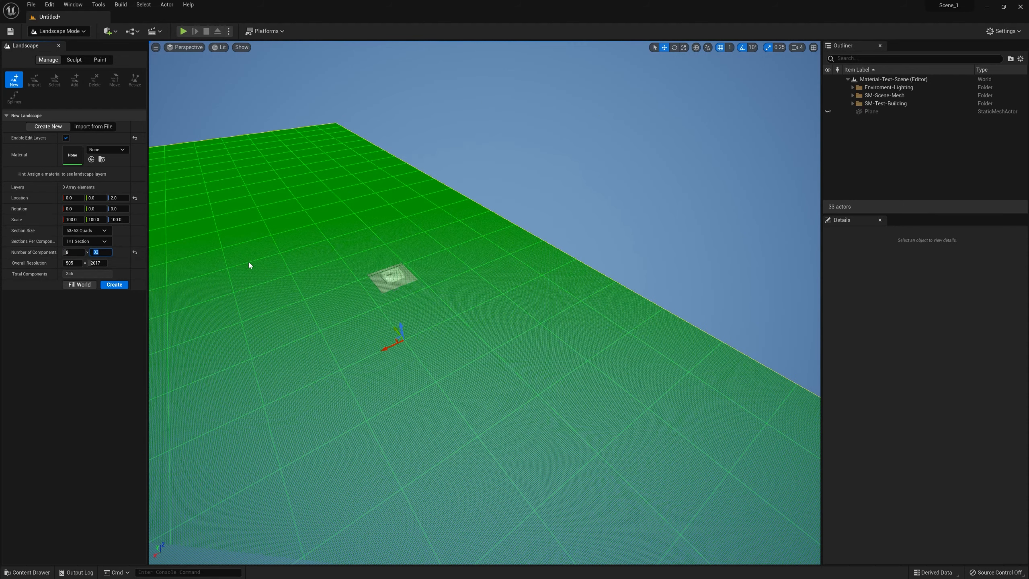
type("8")
key("Tab")
right_click_drag(232, 246, 292, 276)
key("w")
key("s")
right_click_drag(579, 326, 477, 327)
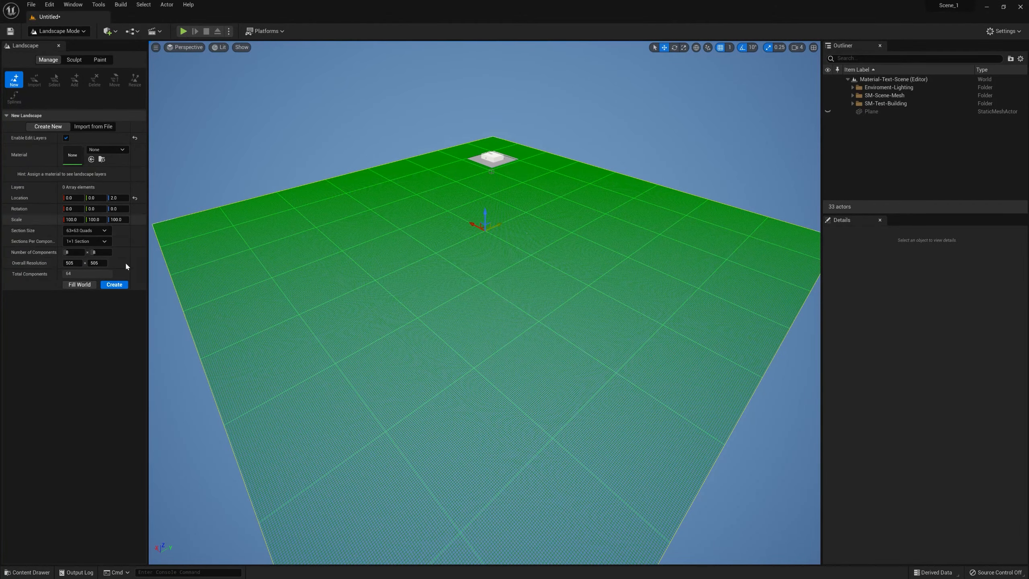
left_click(115, 286)
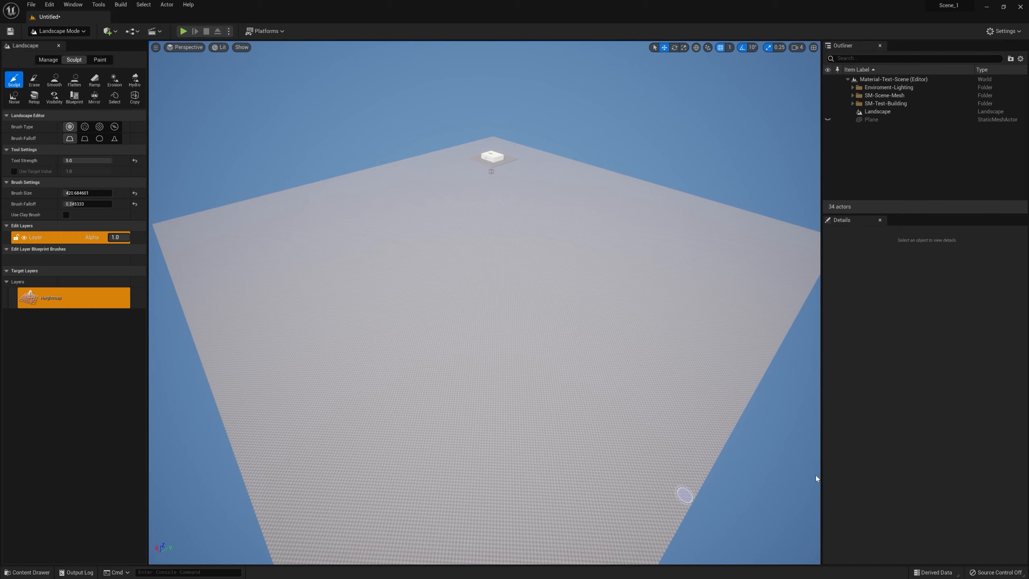
Change the viewport's view mode to Unlit for a closer look at the landscape surface.
mouse_move(332, 365)
right_mouse_down()
mouse_move(418, 311)
mouse_move(328, 293)
mouse_move(201, 356)
mouse_move(331, 324)
mouse_move(463, 356)
mouse_move(312, 392)
mouse_move(331, 362)
right_mouse_up()
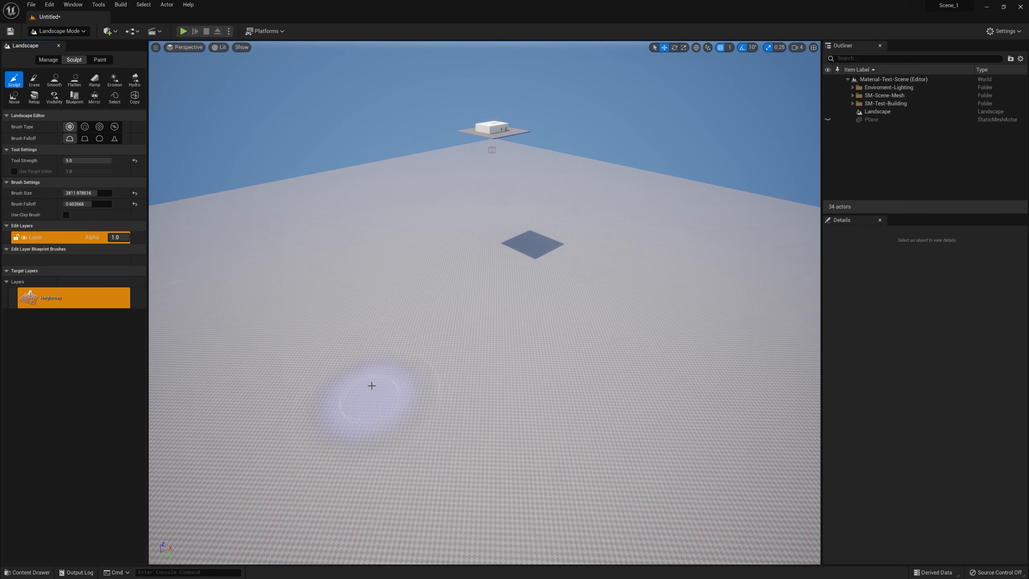
mouse_move(385, 369)
right_mouse_down()
mouse_move(406, 486)
mouse_move(361, 462)
mouse_move(385, 369)
right_mouse_up()
key("w")
left_click(222, 48)
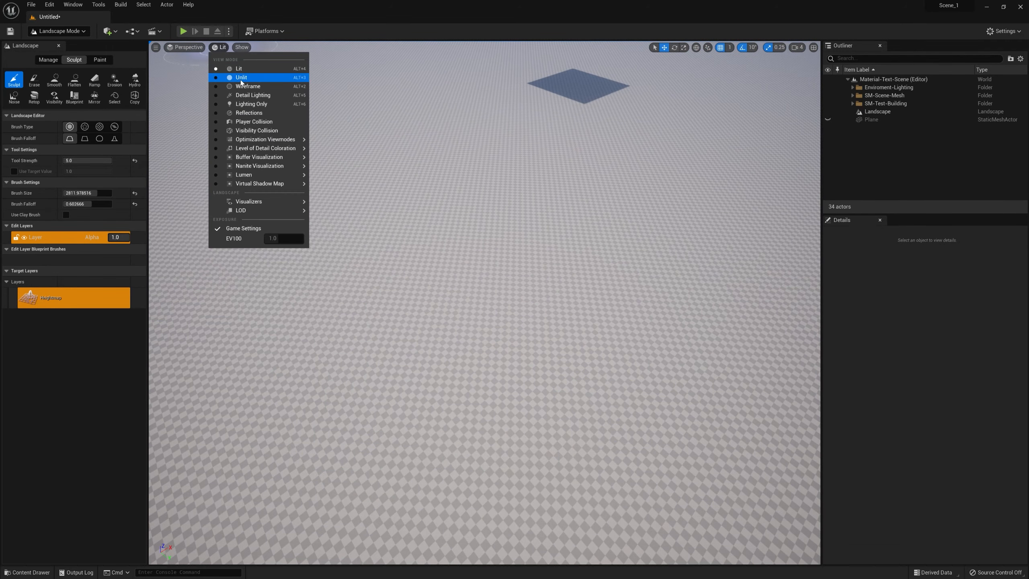
left_click(242, 79)
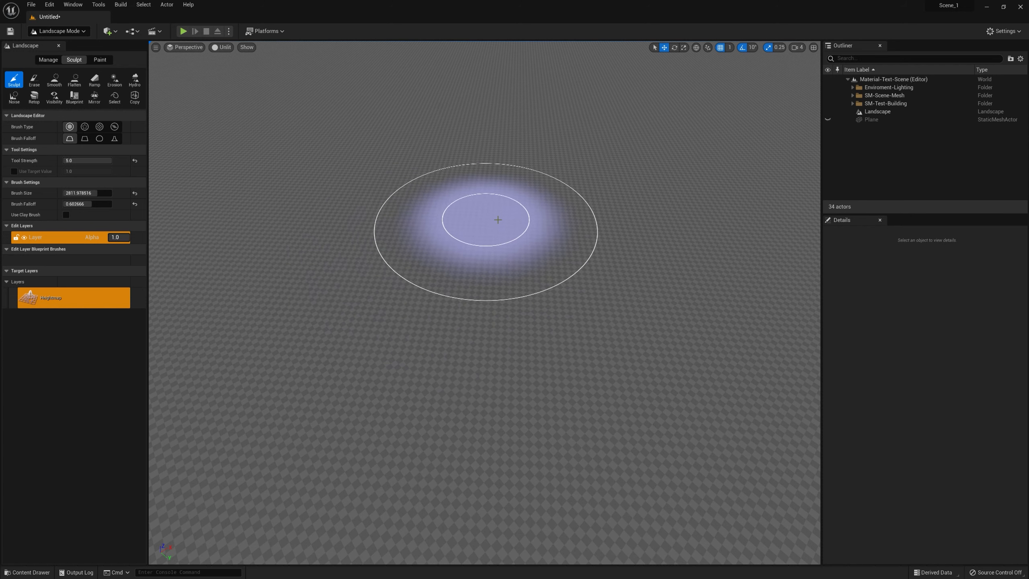
left_click(227, 49)
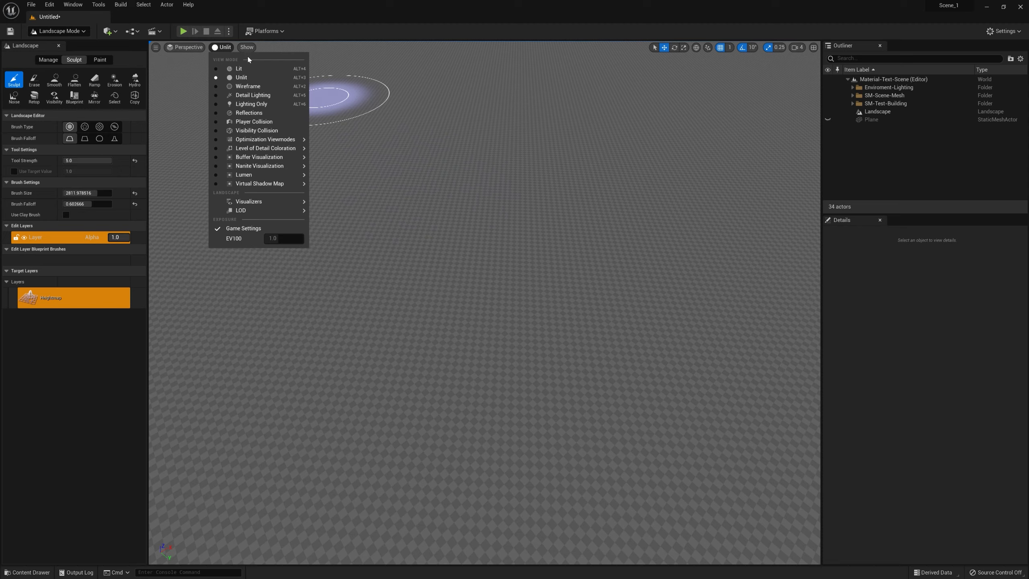
left_click(226, 47)
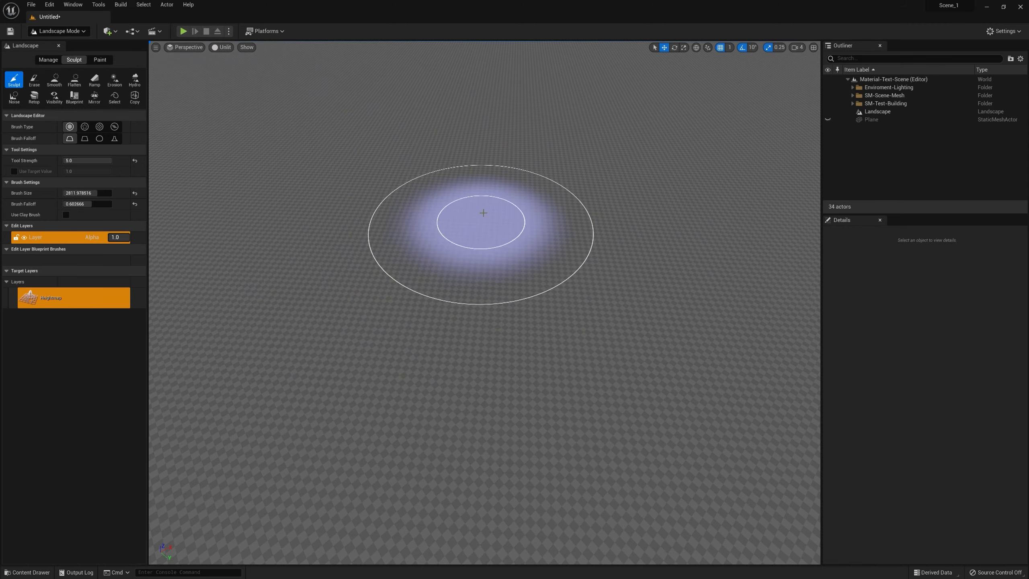
Try a sculpt stroke at strength 5.0, reset the tool strength to 0.3, and undo the sculpting.
mouse_move(482, 219)
left_mouse_down()
mouse_move(381, 216)
mouse_move(479, 273)
mouse_move(580, 256)
left_mouse_up()
left_click(135, 160)
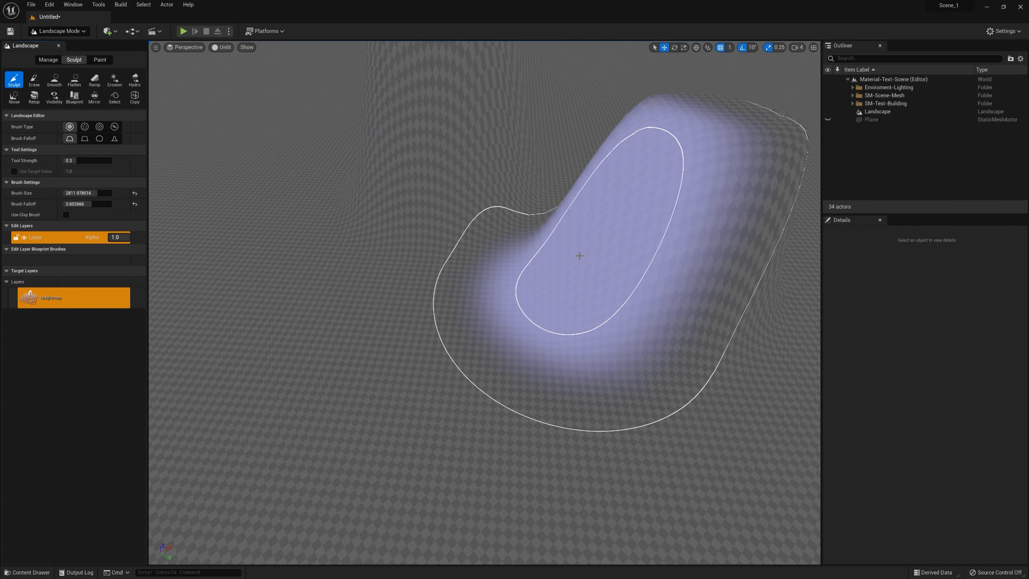
key("ctrl+z")
key("ctrl+z")
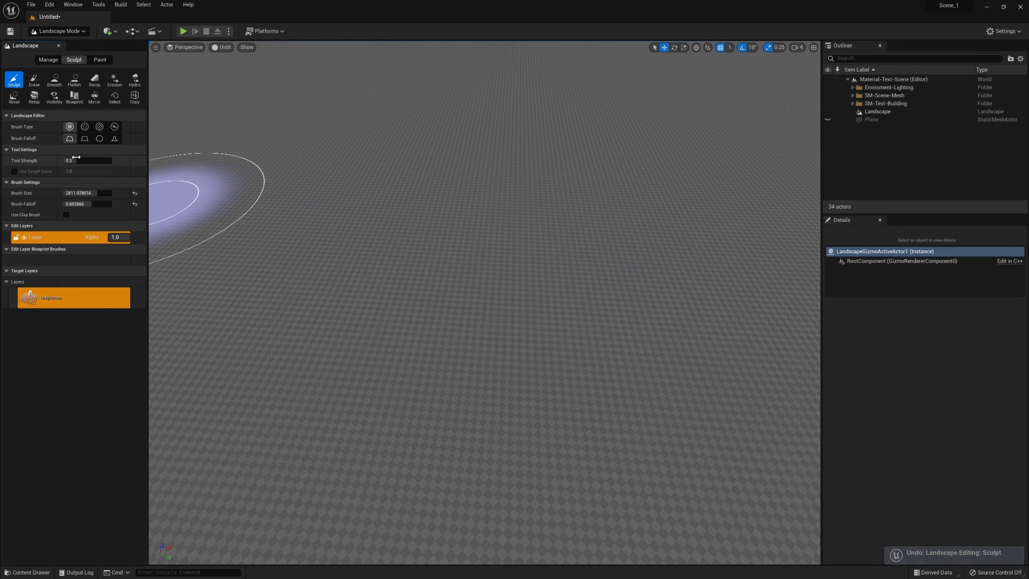
Sculpt a hill with several bumps on the landscape and return the viewport to the Lit view mode.
mouse_move(467, 272)
left_mouse_down()
mouse_move(455, 234)
mouse_move(531, 341)
mouse_move(469, 188)
mouse_move(522, 285)
mouse_move(347, 190)
mouse_move(448, 199)
left_mouse_up()
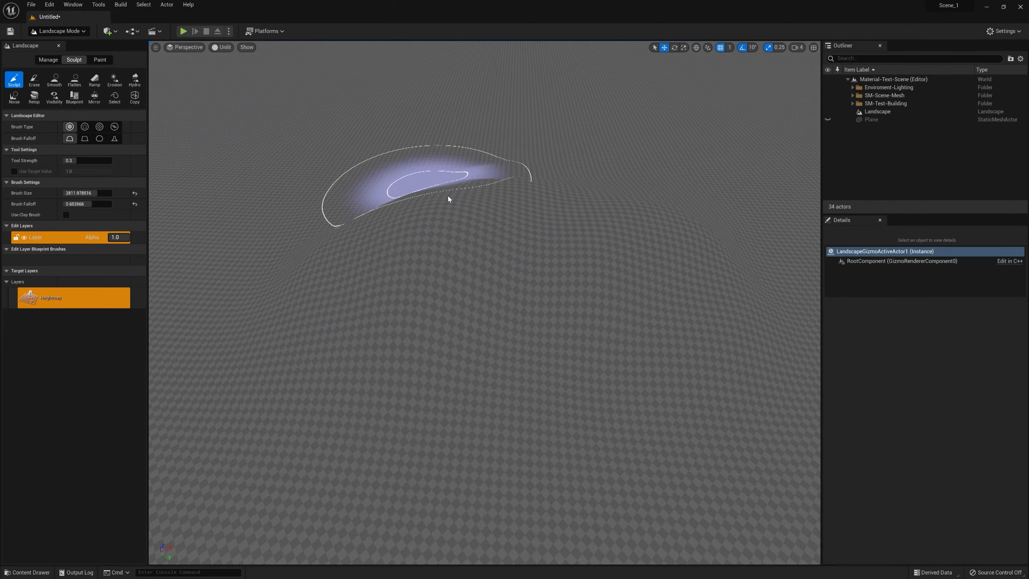
mouse_move(448, 199)
right_mouse_down()
mouse_move(227, 89)
mouse_move(260, 121)
right_mouse_up()
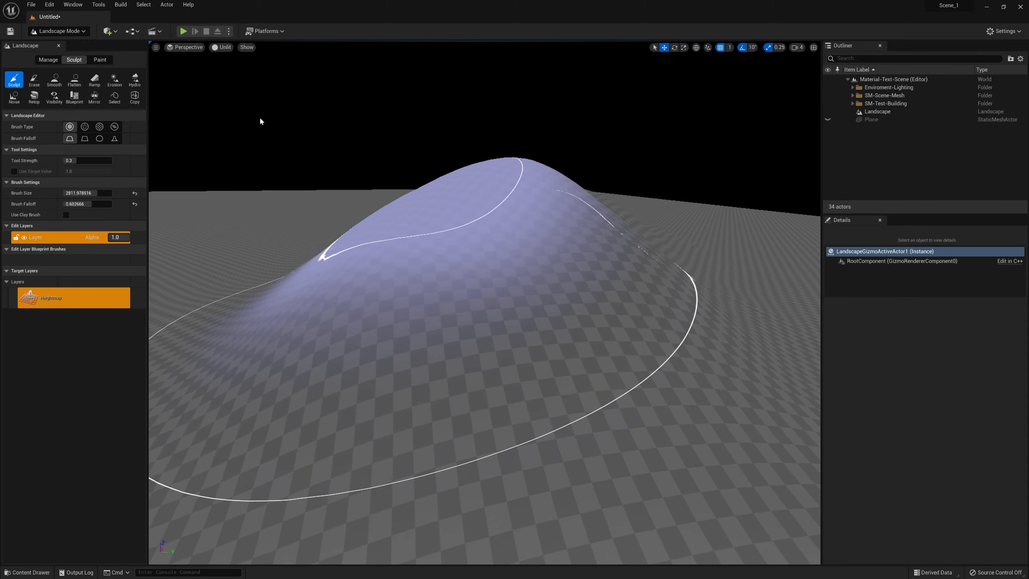
left_click(223, 48)
left_click(243, 71)
mouse_move(244, 71)
right_mouse_down()
mouse_move(243, 117)
mouse_move(174, 171)
mouse_move(308, 175)
mouse_move(405, 162)
mouse_move(556, 180)
right_mouse_up()
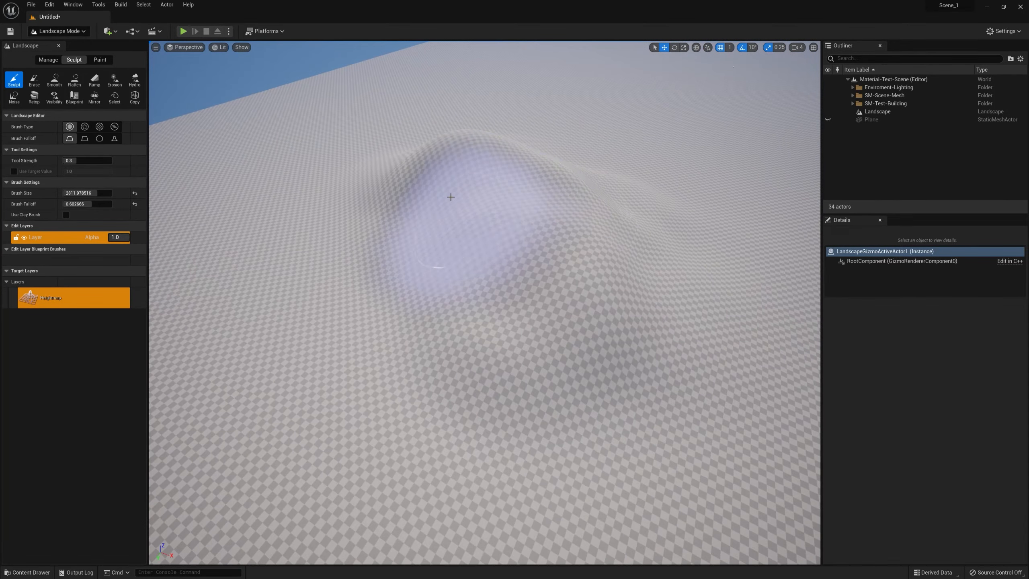
mouse_move(451, 197)
left_mouse_down()
mouse_move(333, 246)
mouse_move(367, 334)
mouse_move(363, 230)
mouse_move(562, 292)
left_mouse_up()
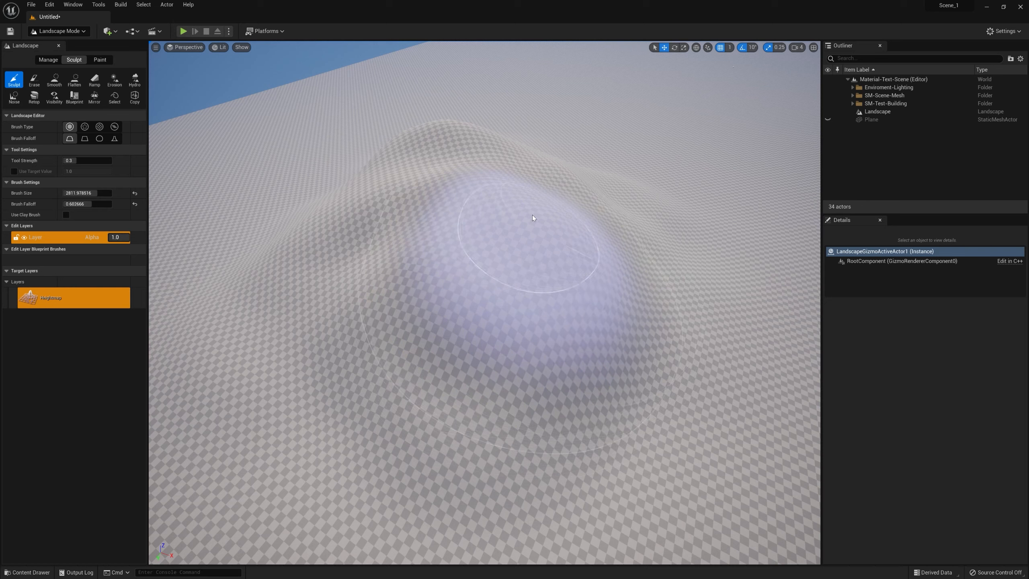
Switch the sculpting brush to the texture-based Alpha type and raise the tool strength to about 0.61.
left_click(85, 127)
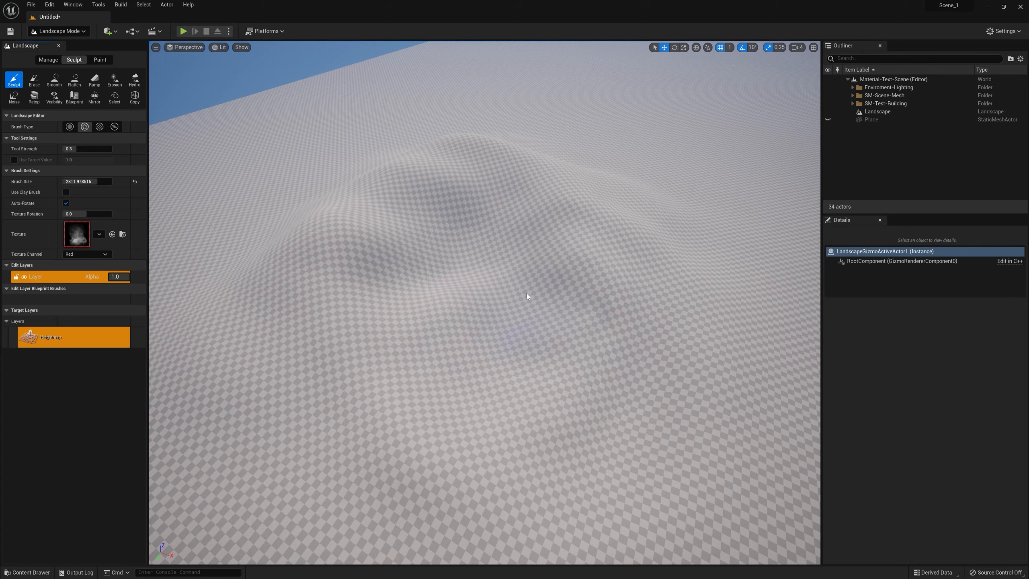
right_click_drag(526, 293, 486, 272)
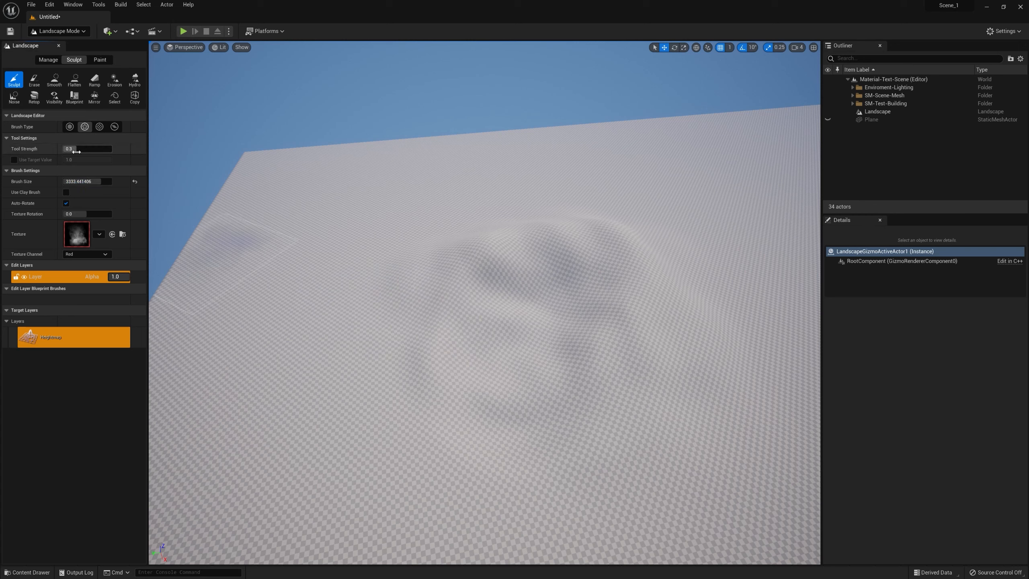
left_click_drag(87, 149, 88, 148)
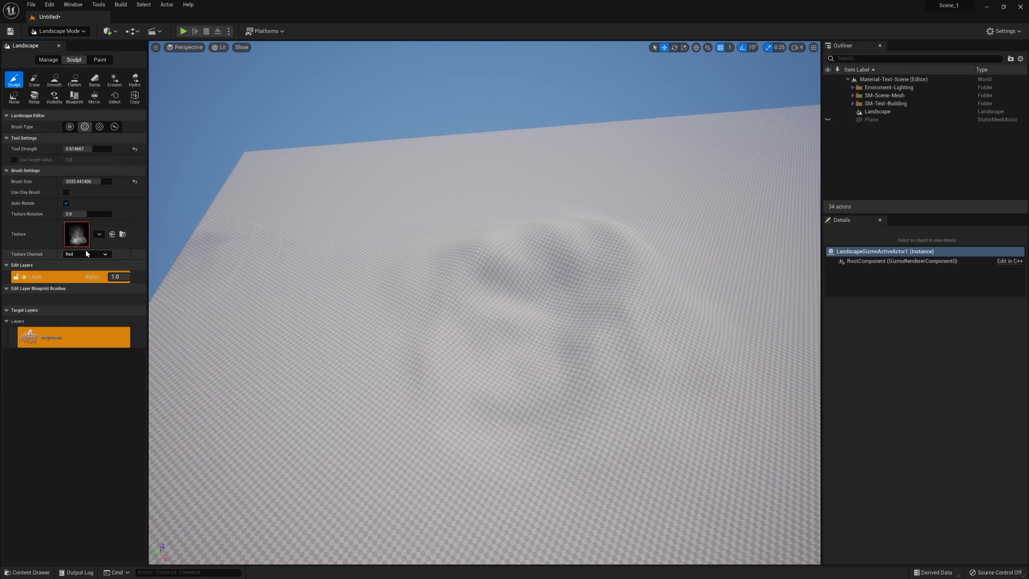
Assign the T_Brick_Cut_Stone_D texture to the brush and sculpt its pattern into the terrain beside the hill.
left_click(100, 235)
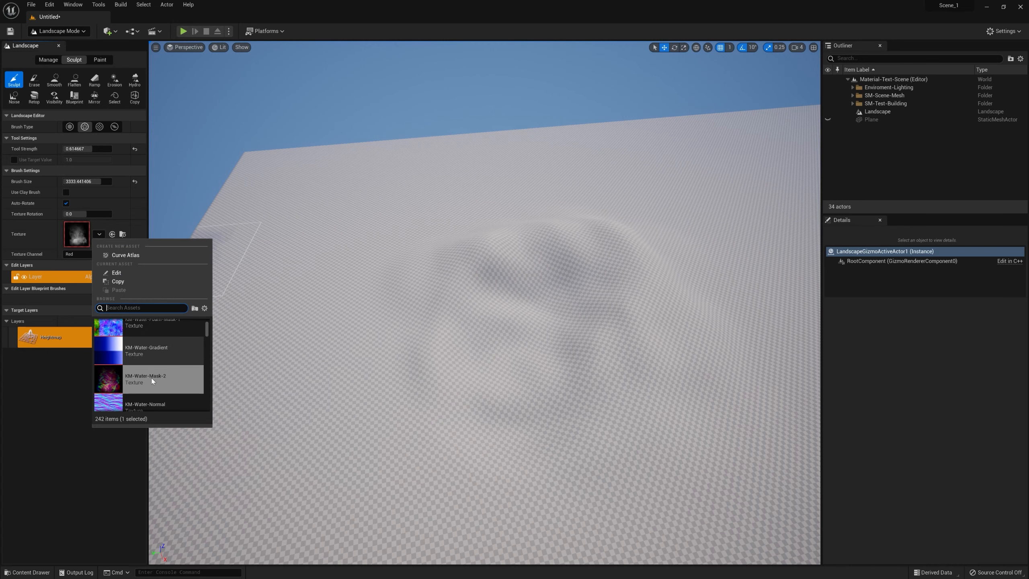
scroll(153, 381, "down", 3)
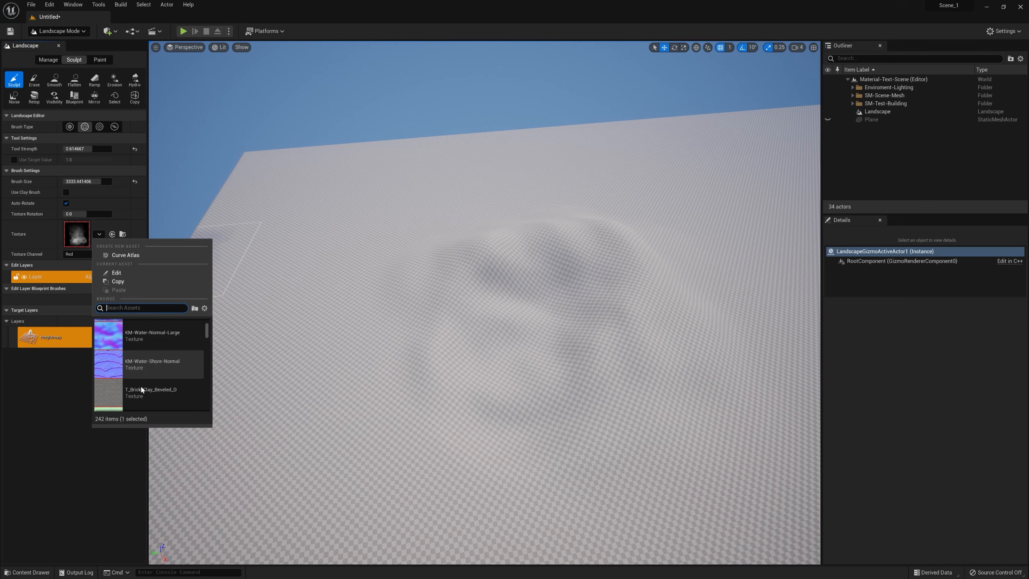
scroll(162, 383, "down", 5)
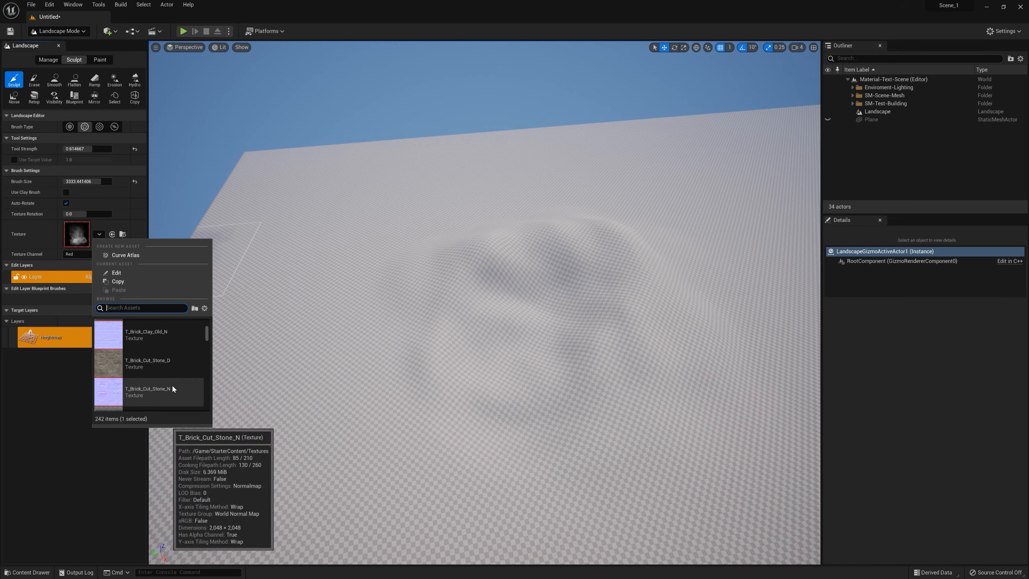
left_click(162, 359)
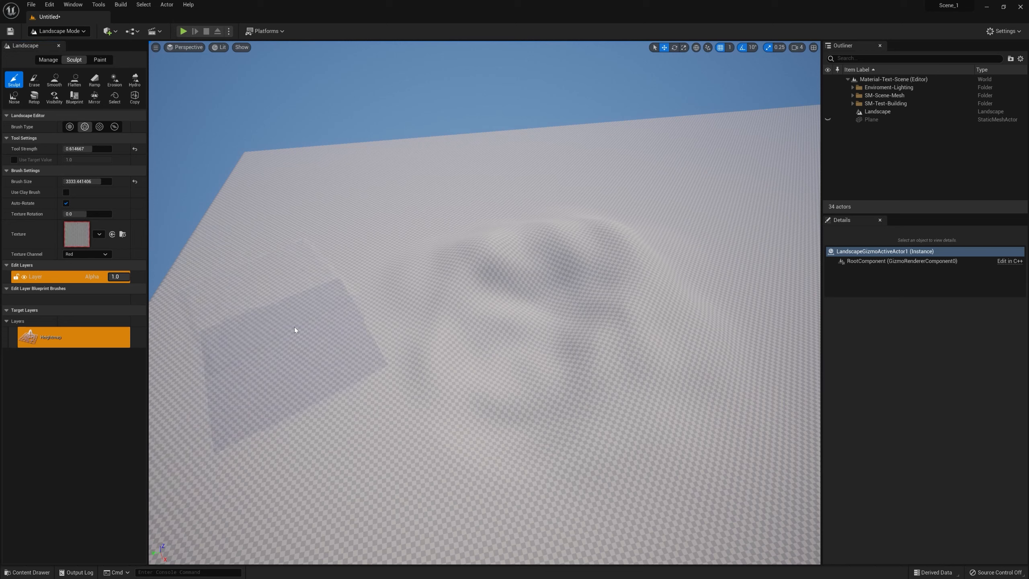
mouse_move(294, 330)
left_mouse_down()
mouse_move(253, 310)
mouse_move(274, 294)
mouse_move(353, 373)
mouse_move(380, 450)
left_mouse_up()
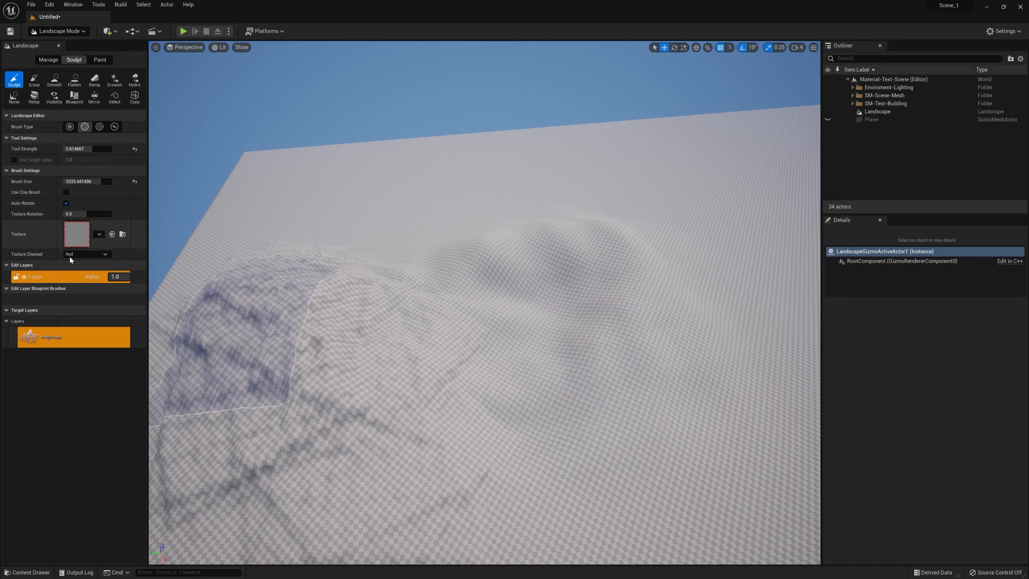
Assign the KM-Water-Mask-2 texture to the Alpha brush and sculpt its pattern over the hill.
left_click(99, 235)
scroll(156, 359, "up", 5)
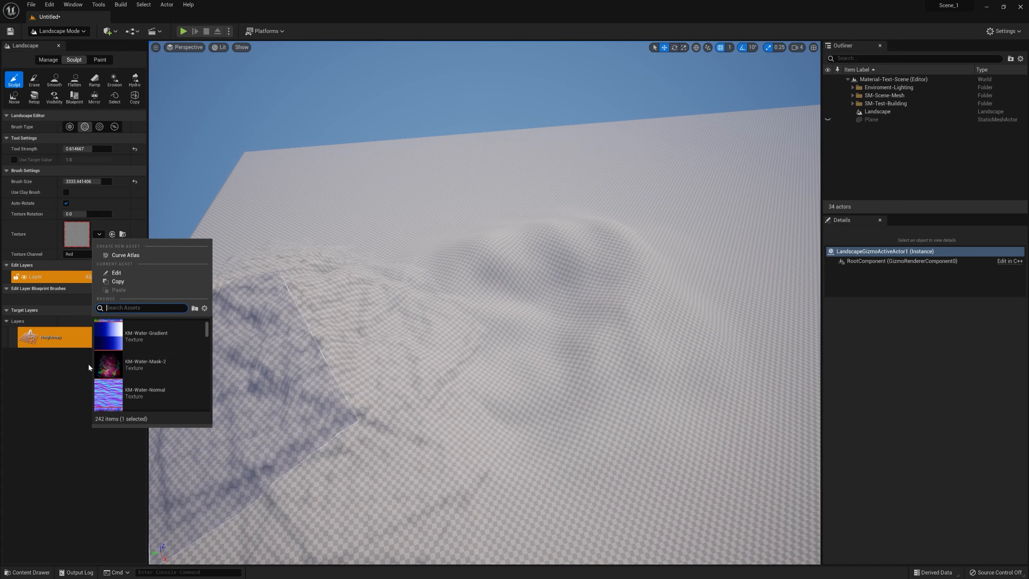
mouse_move(126, 367)
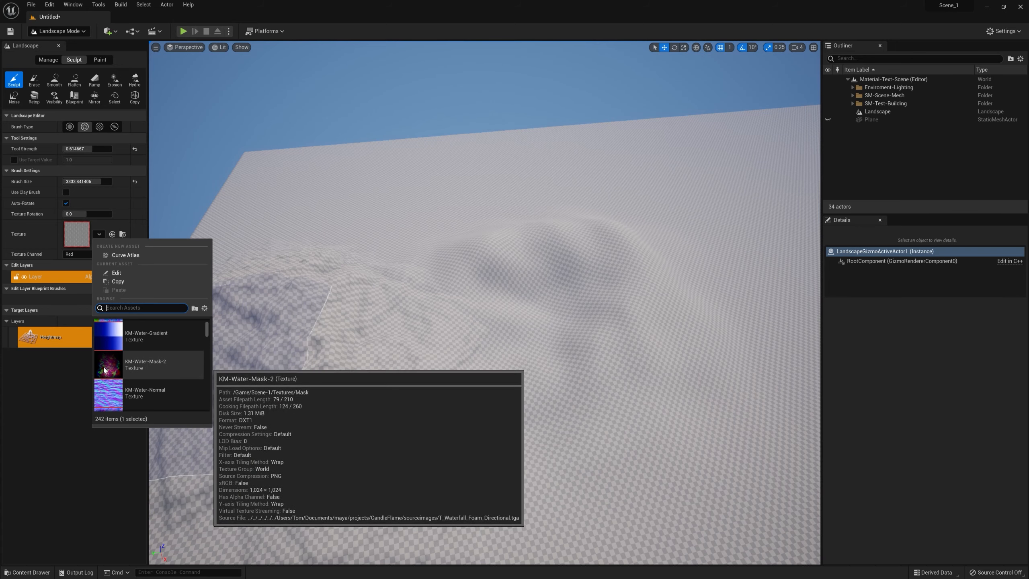
left_click(141, 367)
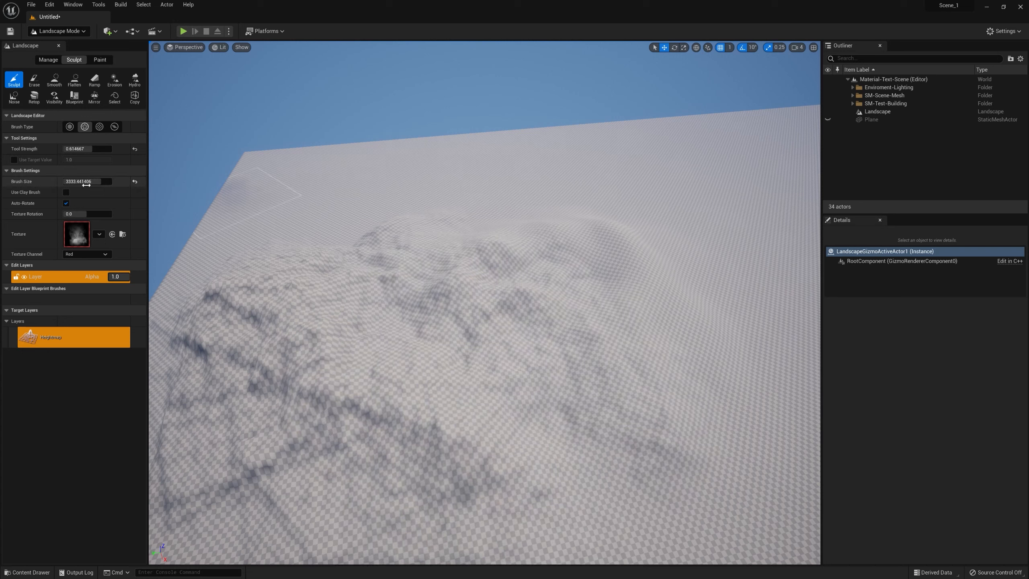
Switch to the Pattern brush type and sculpt rough, rocky relief across the flat part of the landscape and along its edge.
left_click(99, 126)
mouse_move(263, 284)
right_mouse_down()
mouse_move(344, 267)
mouse_move(324, 300)
mouse_move(324, 276)
mouse_move(308, 284)
mouse_move(373, 302)
right_mouse_up()
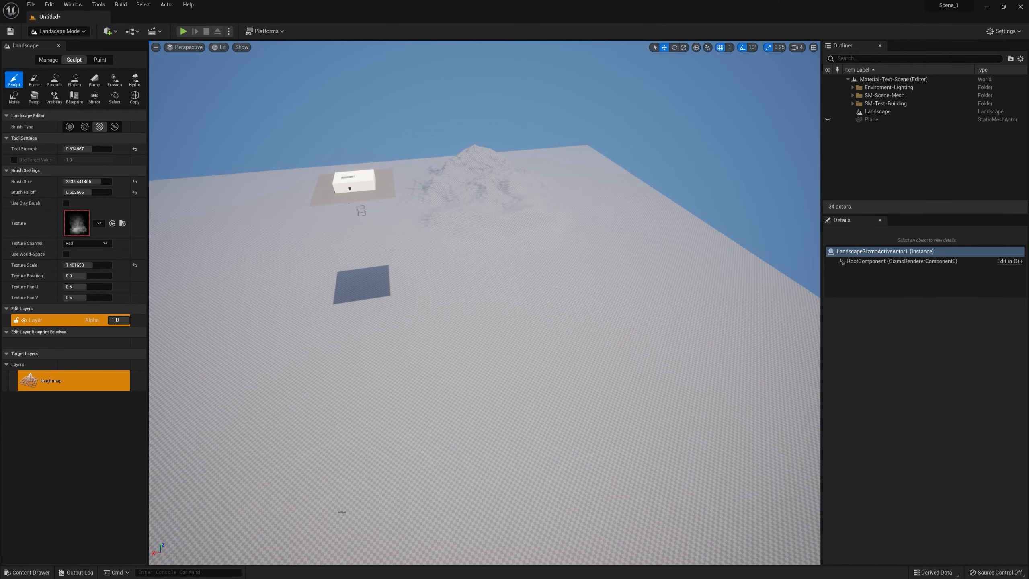
right_click_drag(342, 512, 355, 461)
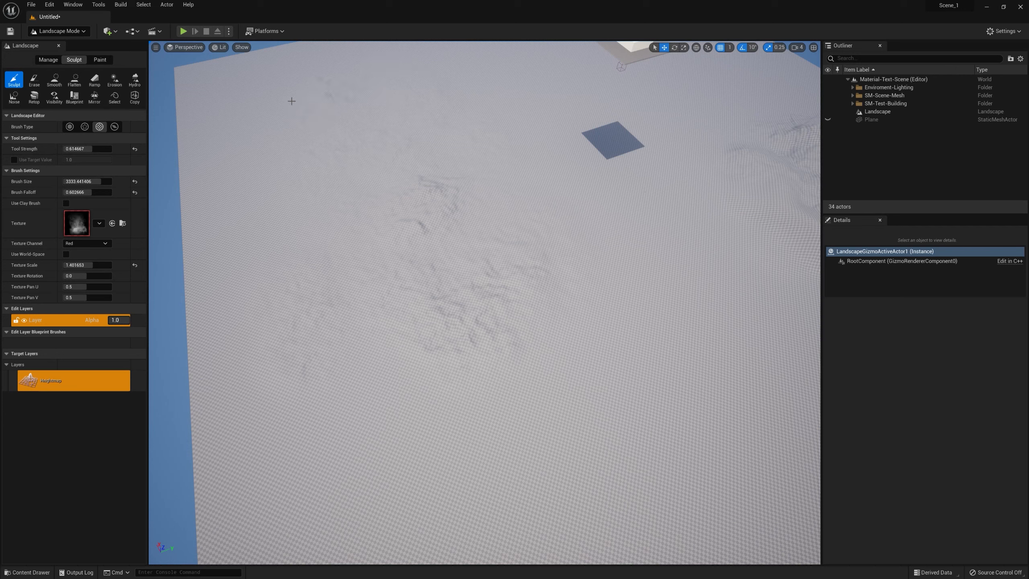
mouse_move(529, 437)
left_mouse_down()
mouse_move(689, 519)
mouse_move(680, 271)
left_mouse_up()
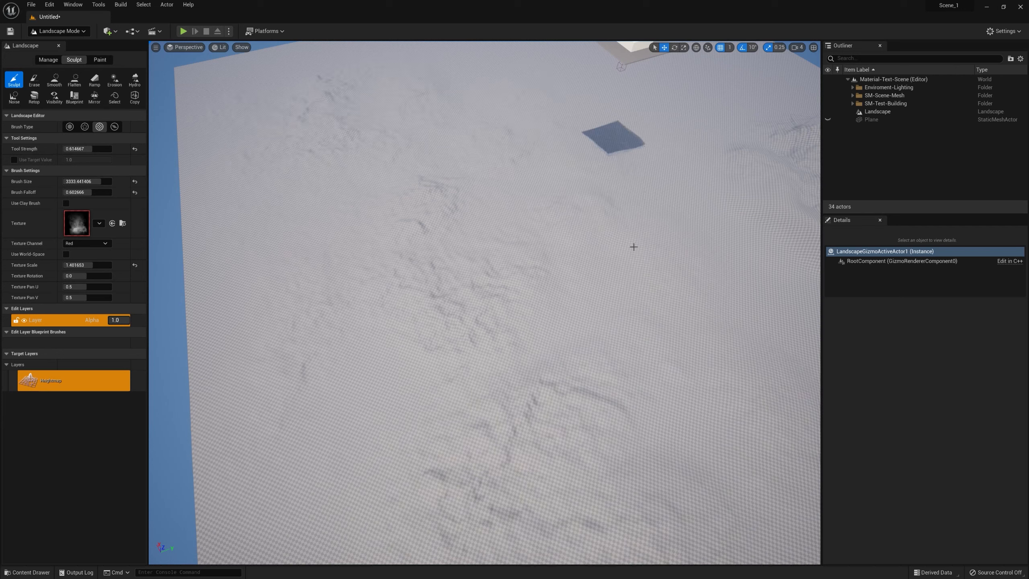
right_click_drag(452, 392, 573, 392)
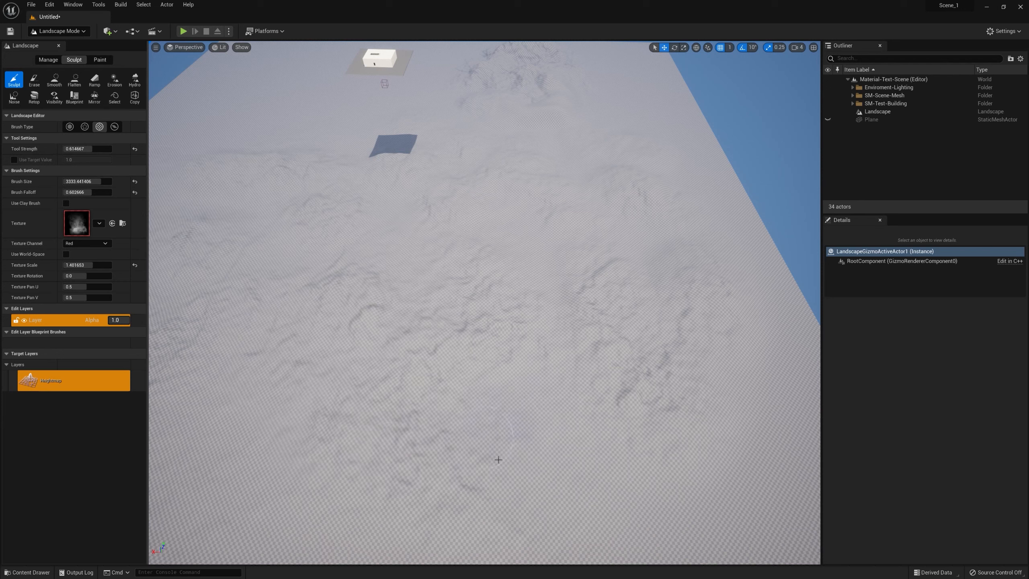
mouse_move(498, 459)
left_mouse_down()
mouse_move(698, 427)
mouse_move(639, 252)
left_mouse_up()
mouse_move(720, 271)
left_mouse_down()
mouse_move(709, 283)
mouse_move(638, 214)
left_mouse_up()
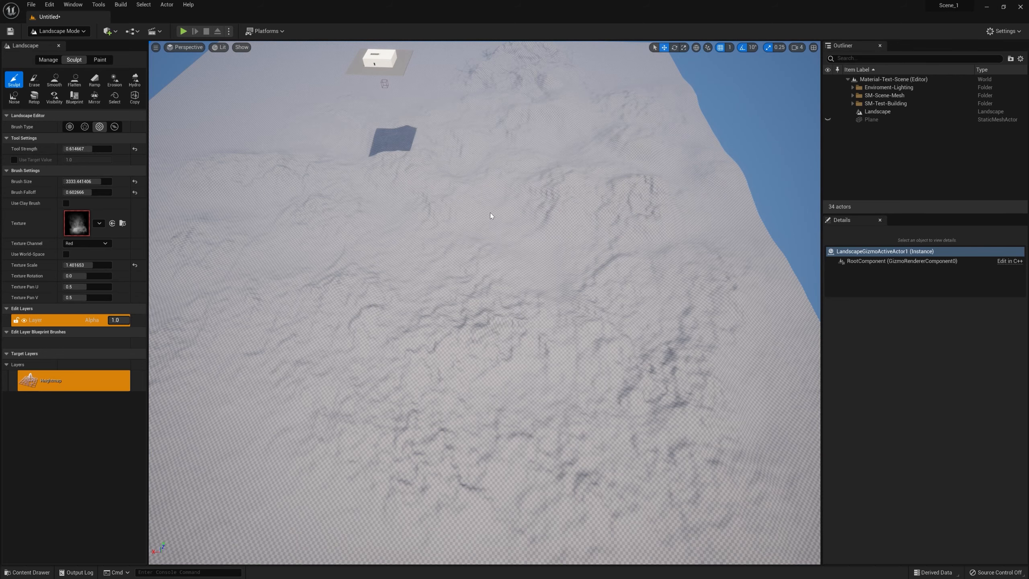
Change the Pattern brush's texture to KM-Water-Normal and sculpt its relief over the rough terrain.
right_click_drag(490, 213, 246, 170)
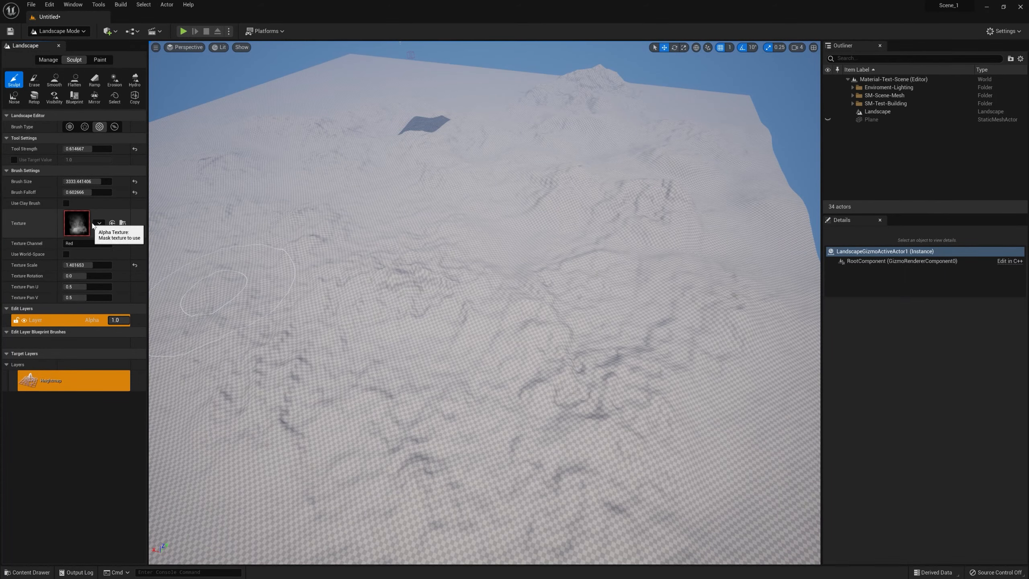
left_click(99, 223)
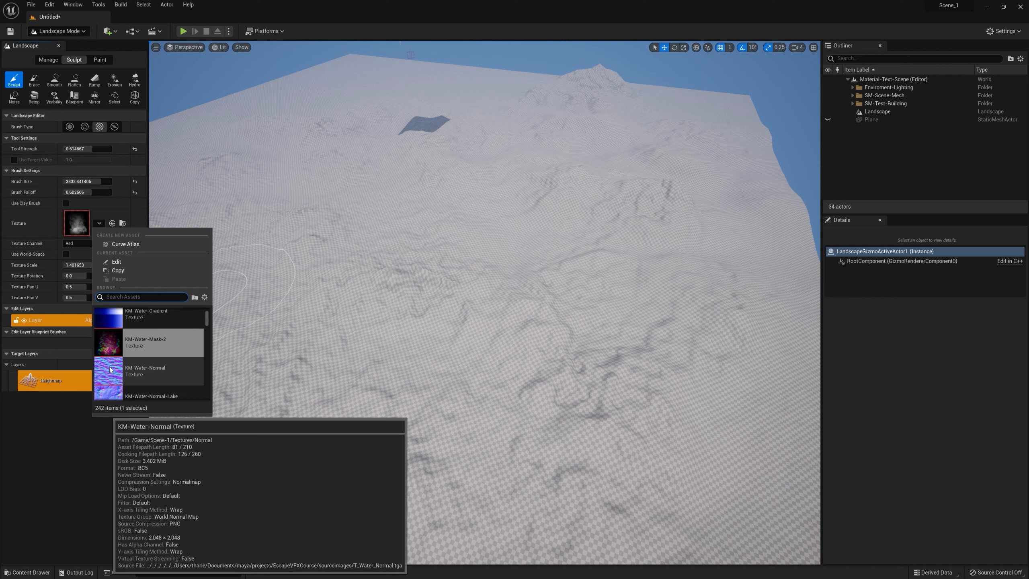
left_click(110, 369)
mouse_move(535, 368)
left_mouse_down()
mouse_move(490, 349)
mouse_move(563, 426)
mouse_move(264, 494)
mouse_move(340, 302)
mouse_move(470, 345)
mouse_move(429, 248)
left_mouse_up()
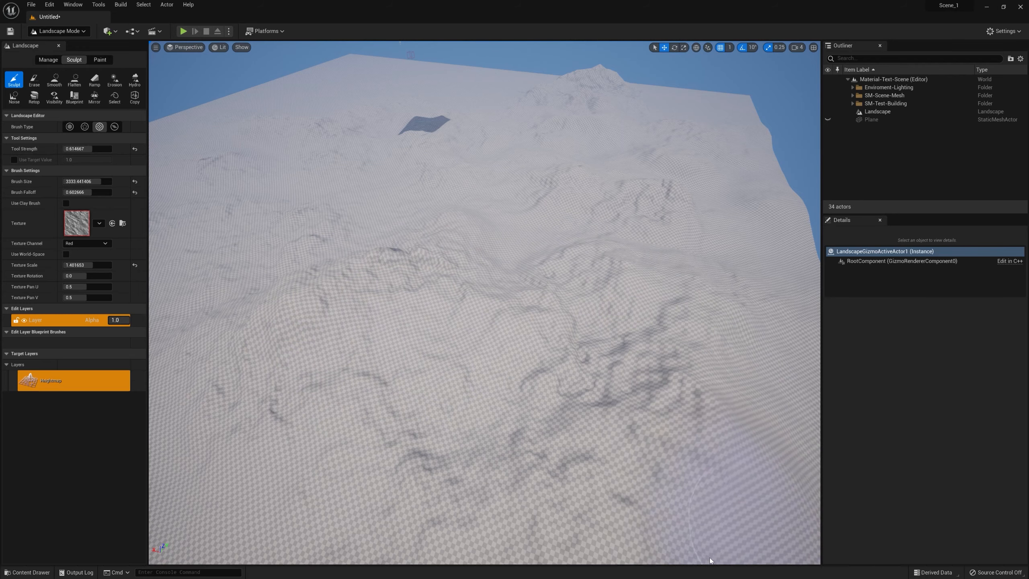
mouse_move(586, 460)
right_mouse_down()
mouse_move(431, 344)
mouse_move(364, 357)
mouse_move(300, 344)
right_mouse_up()
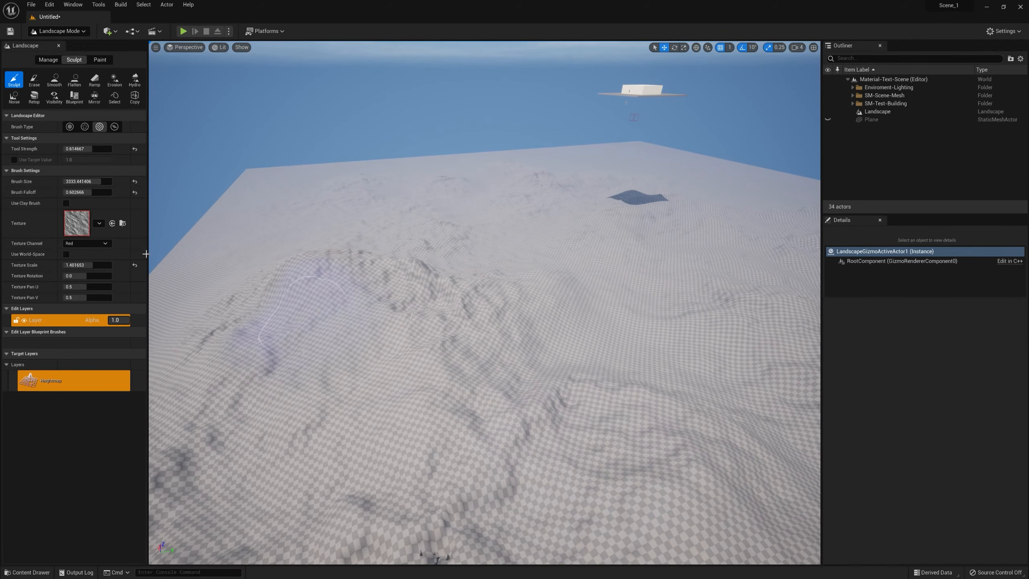
Switch to the Component brush type and raise one whole square component at the landscape's edge.
left_click(114, 129)
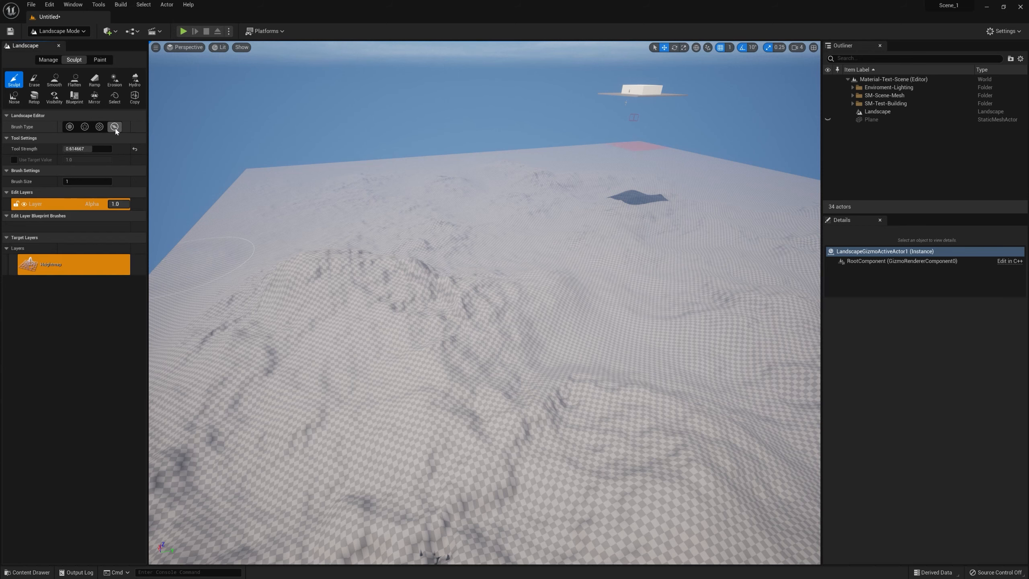
right_click_drag(566, 311, 585, 382)
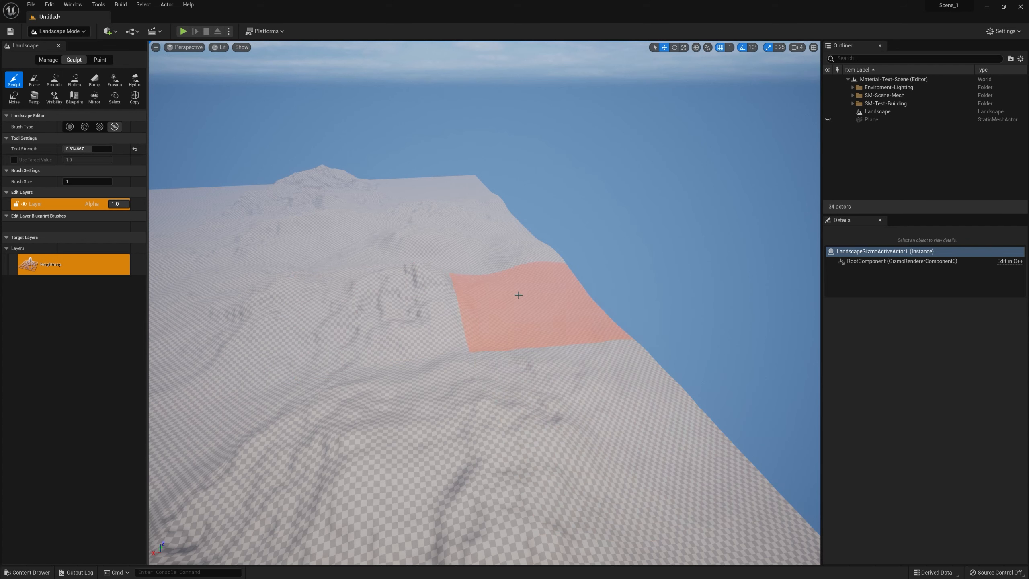
left_click(518, 294)
left_click_drag(527, 293, 522, 290)
right_click_drag(365, 405, 275, 341)
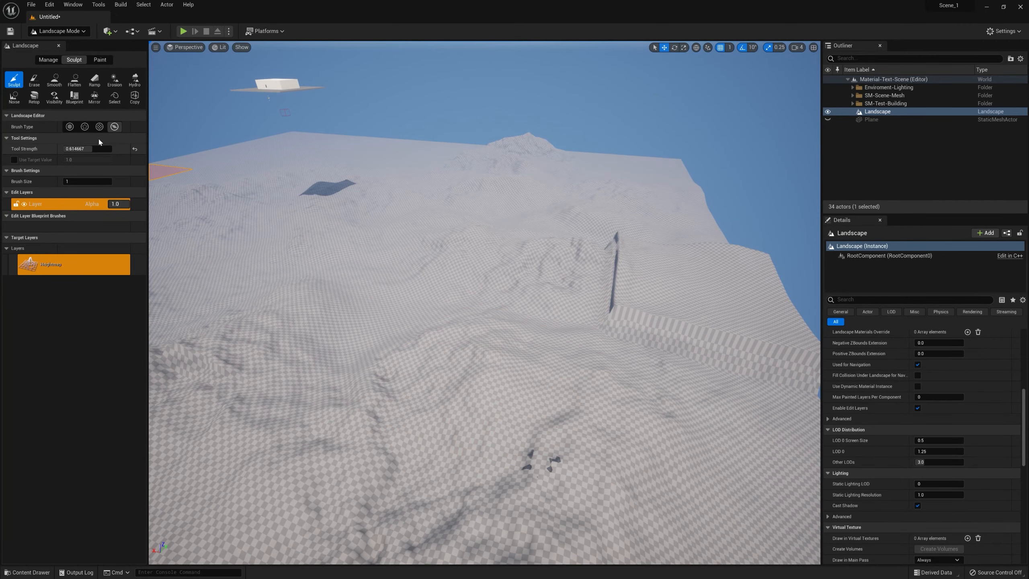
Switch back to the Circle brush with Smooth falloff, set the tool strength to 5.0, and sculpt a mound near the flat corner.
left_click(69, 126)
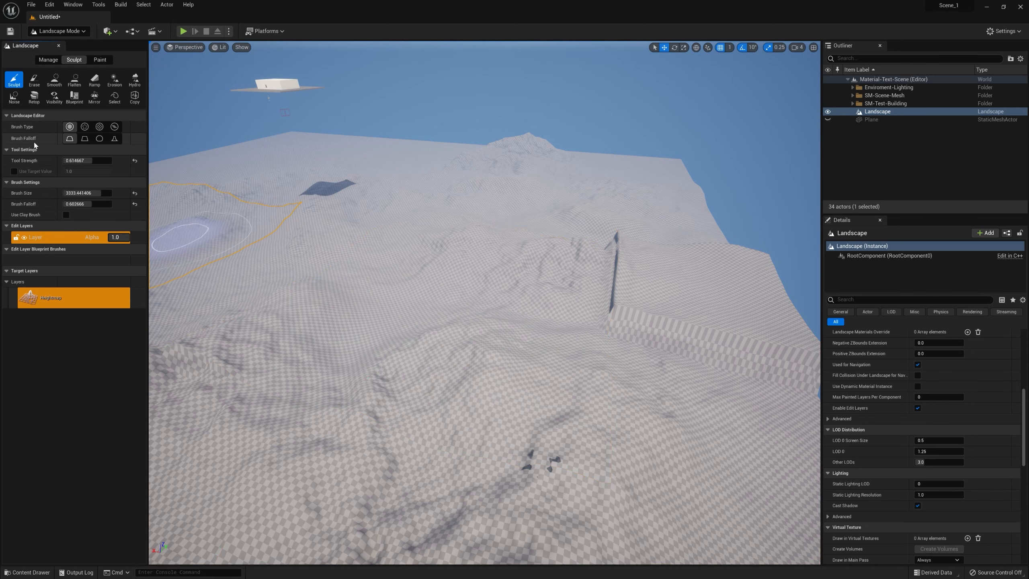
right_click_drag(284, 227, 247, 205)
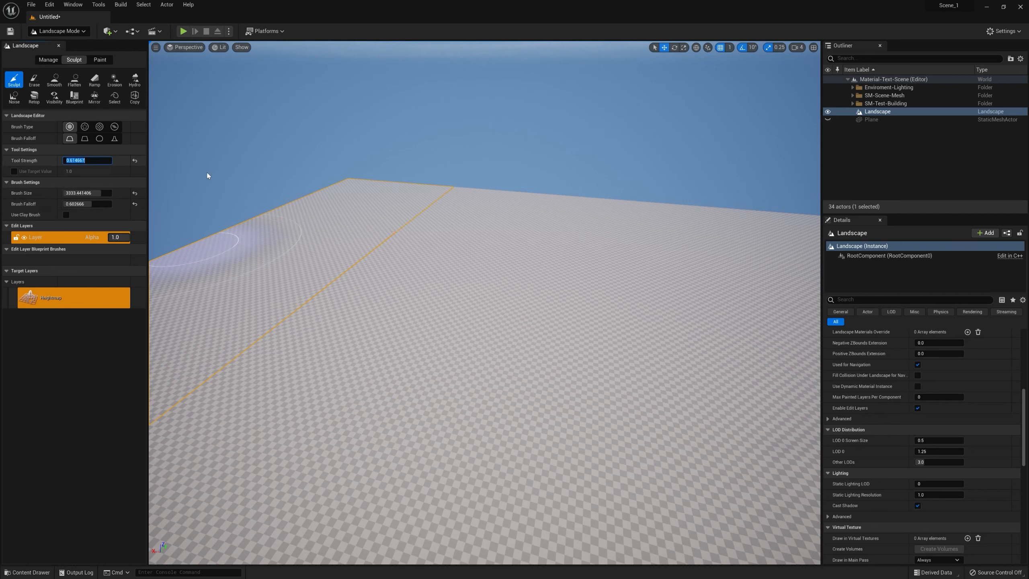
type("5")
key("Return")
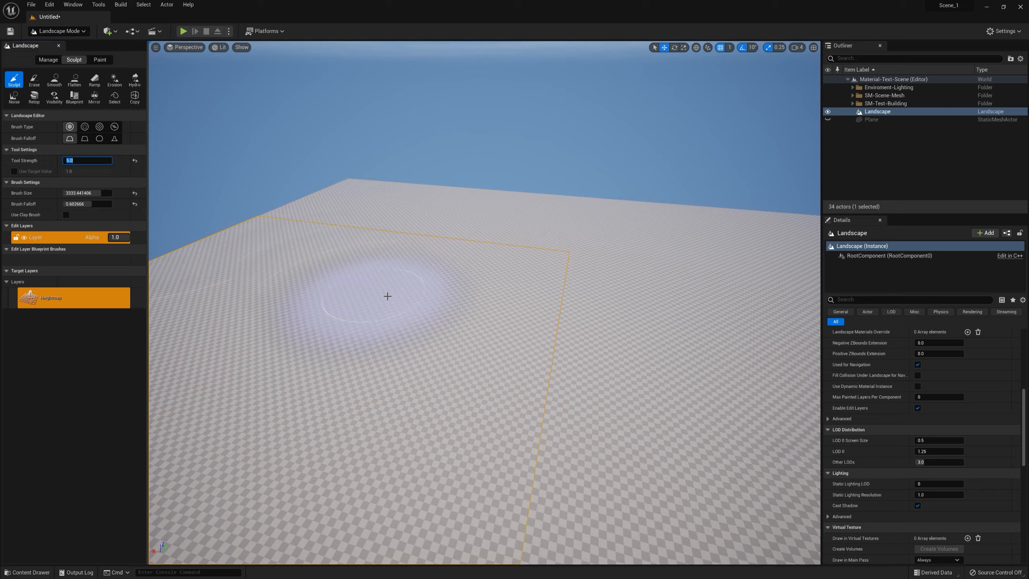
left_click(303, 239)
mouse_move(384, 446)
right_mouse_down()
mouse_move(356, 405)
mouse_move(406, 350)
right_mouse_up()
key("w")
key("d")
Set the brush falloff to Linear and sculpt a second mound beside the smooth one for comparison.
left_click(84, 139)
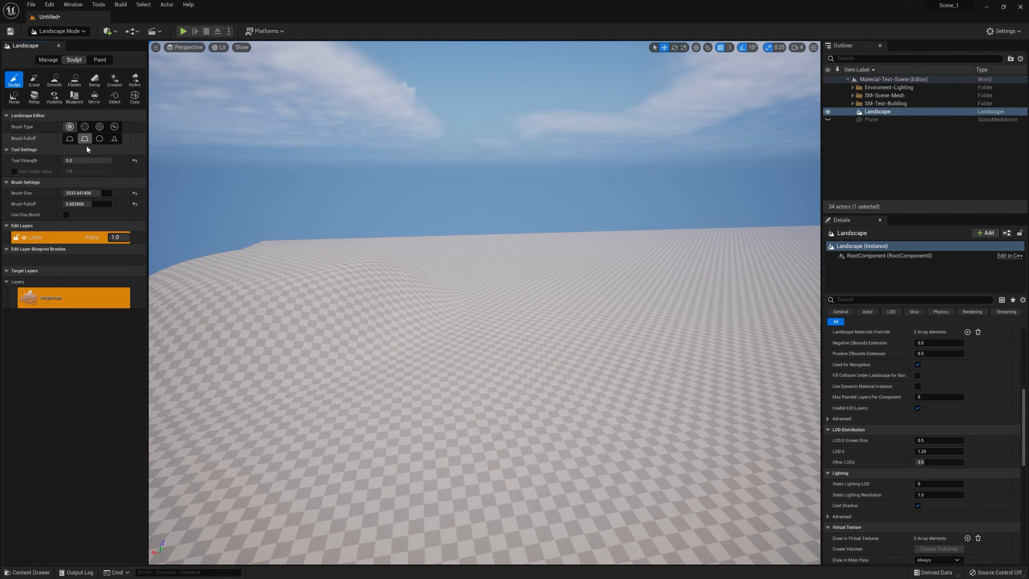
mouse_move(475, 256)
right_mouse_down()
mouse_move(475, 365)
mouse_move(475, 255)
right_mouse_up()
key("s")
left_click_drag(486, 251, 498, 314)
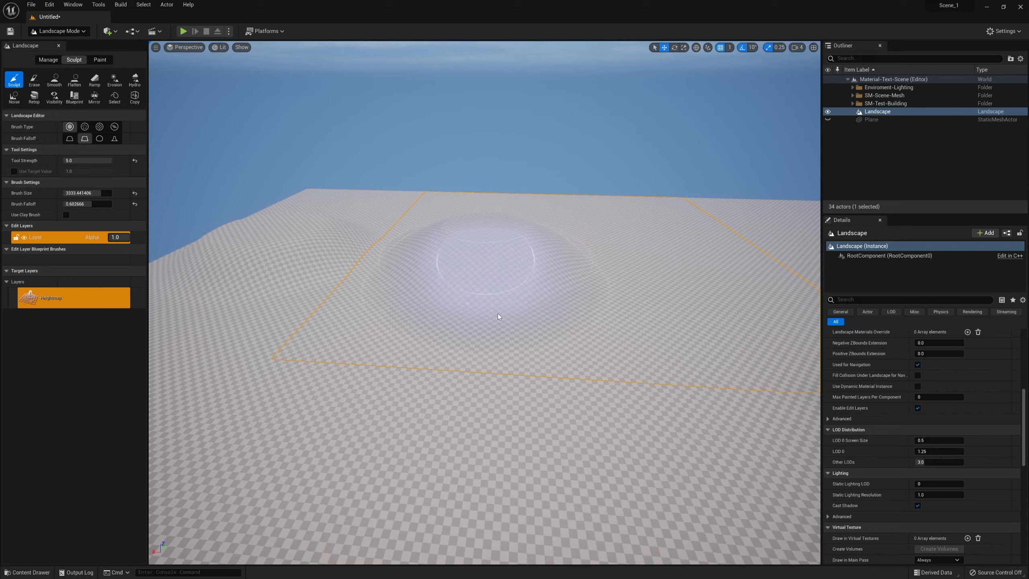
mouse_move(498, 314)
right_mouse_down()
mouse_move(478, 324)
mouse_move(486, 283)
mouse_move(490, 296)
mouse_move(519, 287)
right_mouse_up()
key("w")
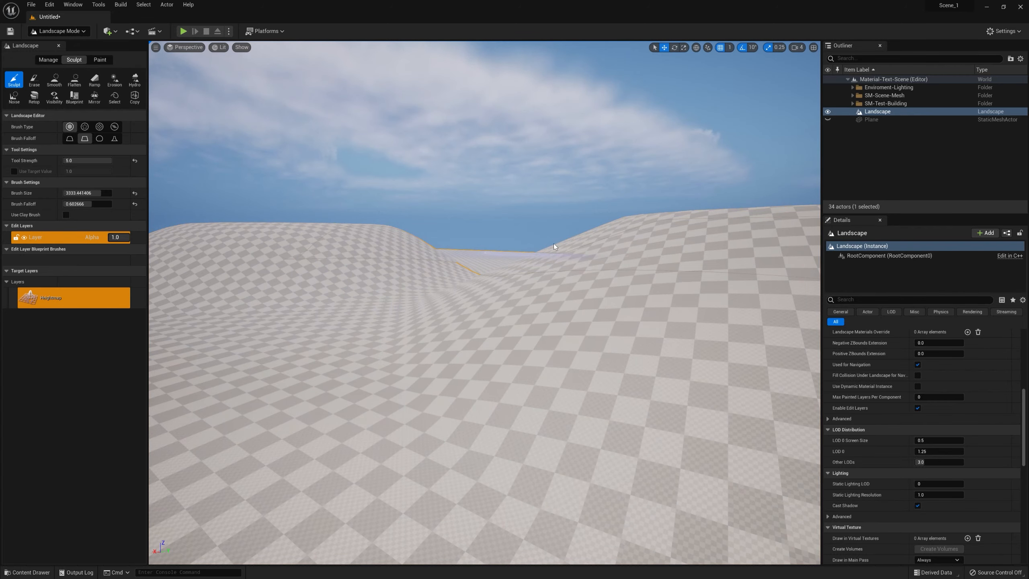
Set the brush falloff to Spherical and sculpt a rounded mound in front of the first two mounds.
mouse_move(526, 292)
right_mouse_down()
mouse_move(527, 333)
mouse_move(519, 284)
right_mouse_up()
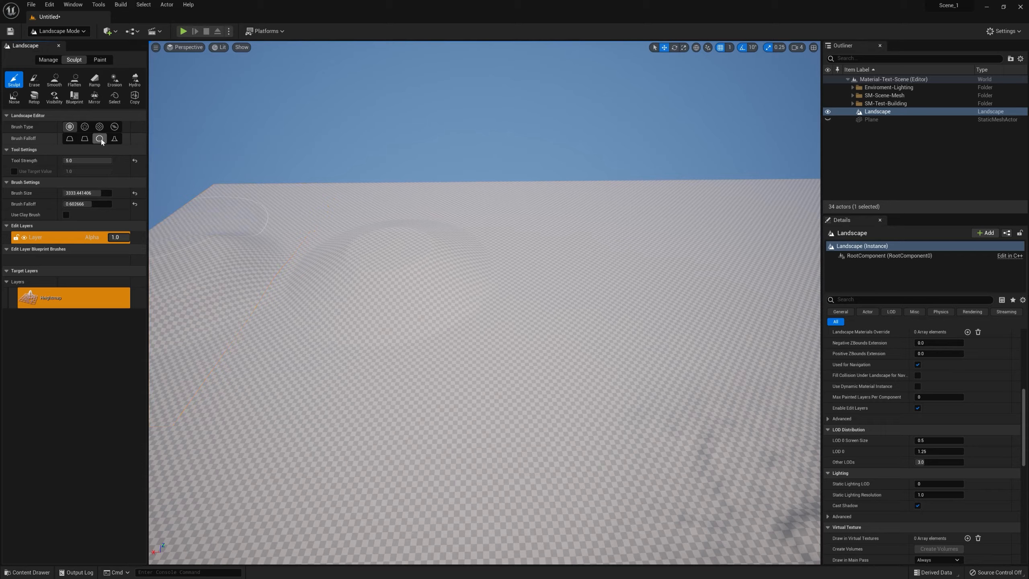
mouse_move(501, 267)
right_mouse_down()
mouse_move(401, 263)
mouse_move(413, 280)
mouse_move(430, 236)
mouse_move(486, 243)
mouse_move(470, 247)
mouse_move(458, 227)
mouse_move(458, 240)
mouse_move(567, 276)
mouse_move(605, 215)
mouse_move(606, 229)
right_mouse_up()
left_click(441, 256)
key("w")
key("w")
key("s")
key("s")
mouse_move(484, 322)
right_mouse_down()
mouse_move(485, 419)
mouse_move(467, 326)
mouse_move(485, 345)
right_mouse_up()
key("w")
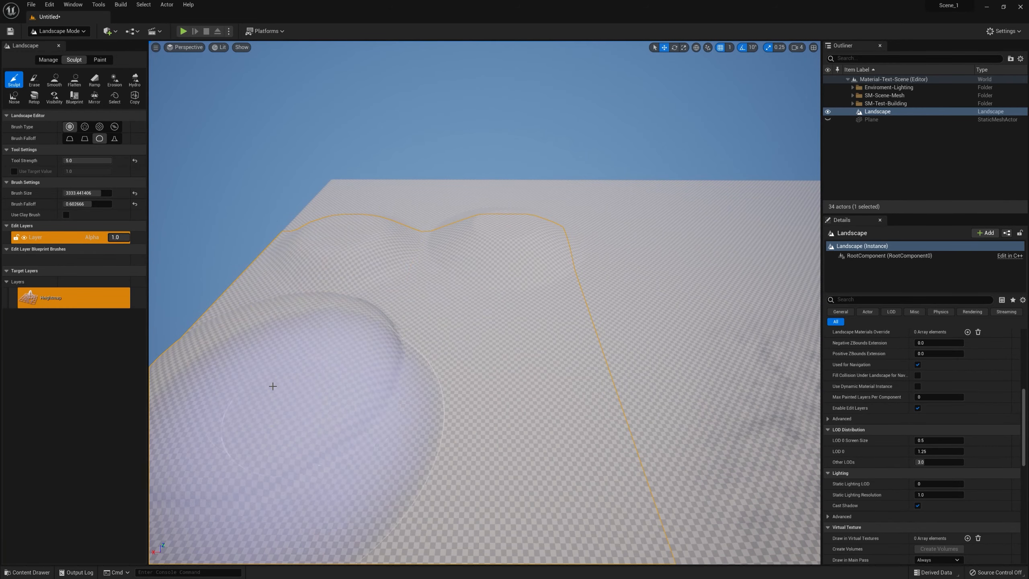
Try a heavier Spherical sculpt stroke over the rounded mound and undo it.
left_click_drag(339, 397, 349, 390)
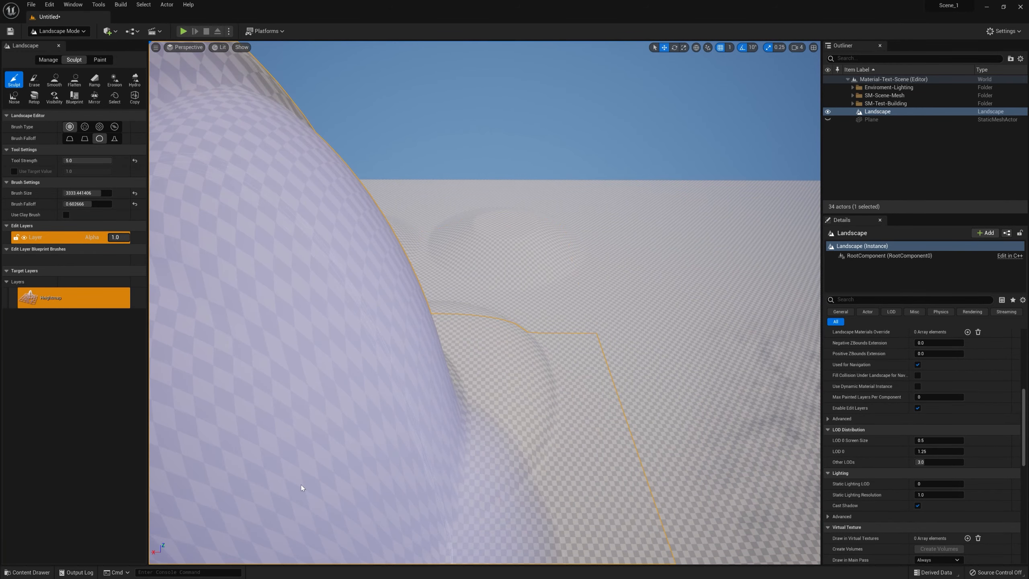
right_click_drag(502, 405, 397, 292)
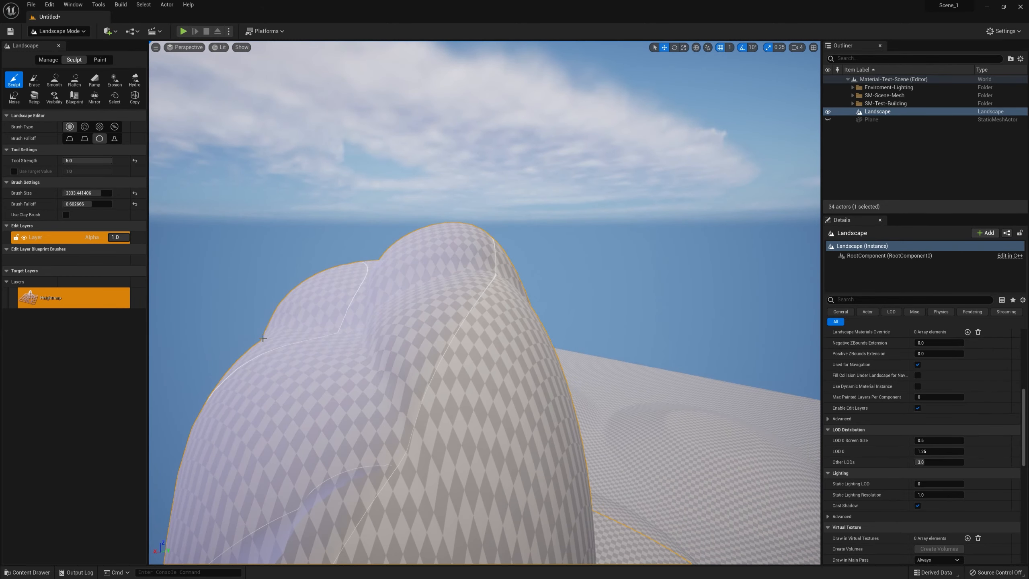
key("ctrl+z")
mouse_move(430, 423)
right_mouse_down()
mouse_move(515, 461)
mouse_move(504, 470)
right_mouse_up()
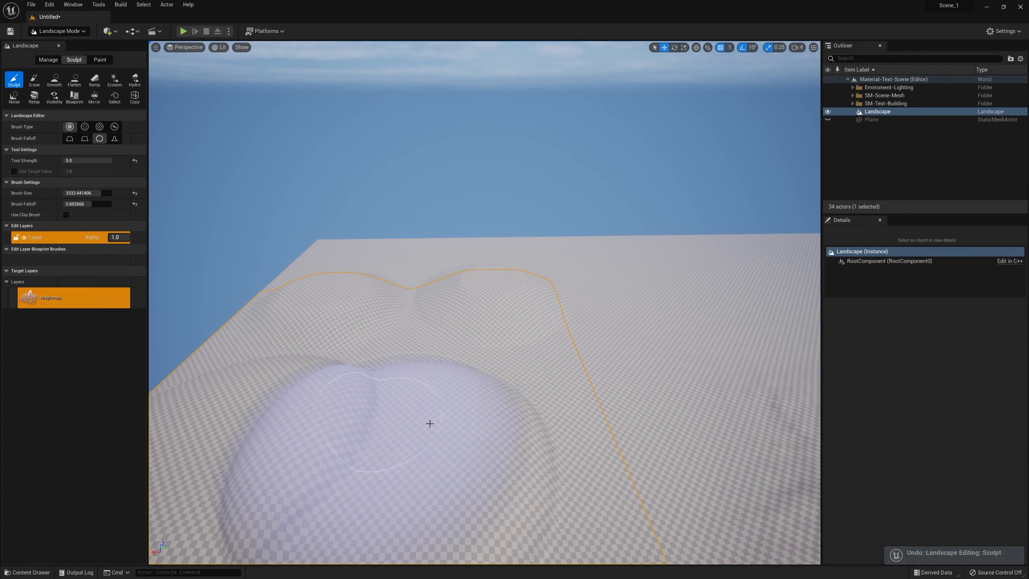
Set the brush falloff to Tip and try sculpting a tall, steep peak on the flat ground beside the mounds.
left_click(115, 138)
mouse_move(513, 383)
right_mouse_down()
mouse_move(512, 324)
mouse_move(513, 401)
mouse_move(527, 414)
mouse_move(551, 395)
right_mouse_up()
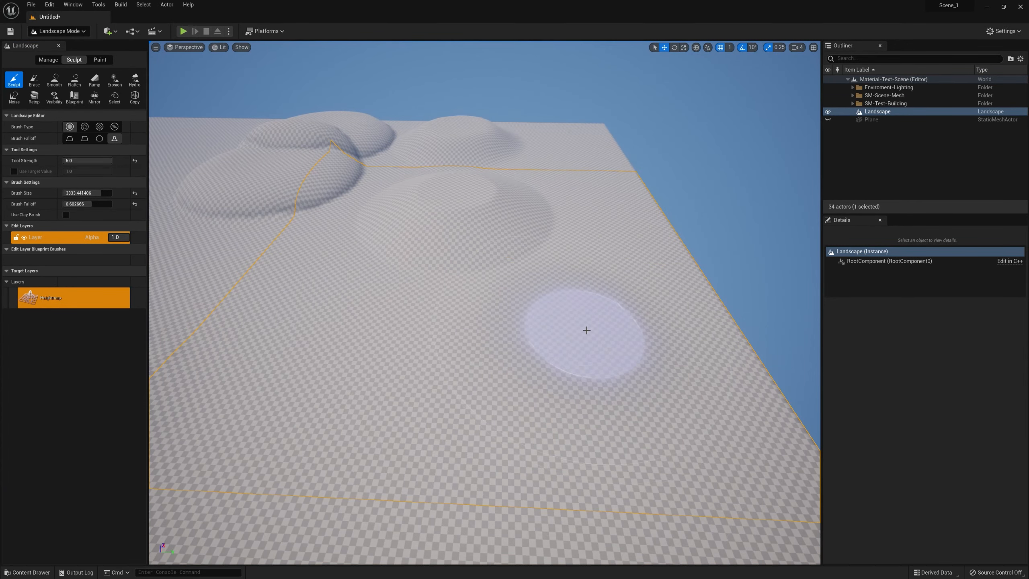
mouse_move(586, 329)
left_mouse_down()
mouse_move(612, 328)
mouse_move(595, 294)
left_mouse_up()
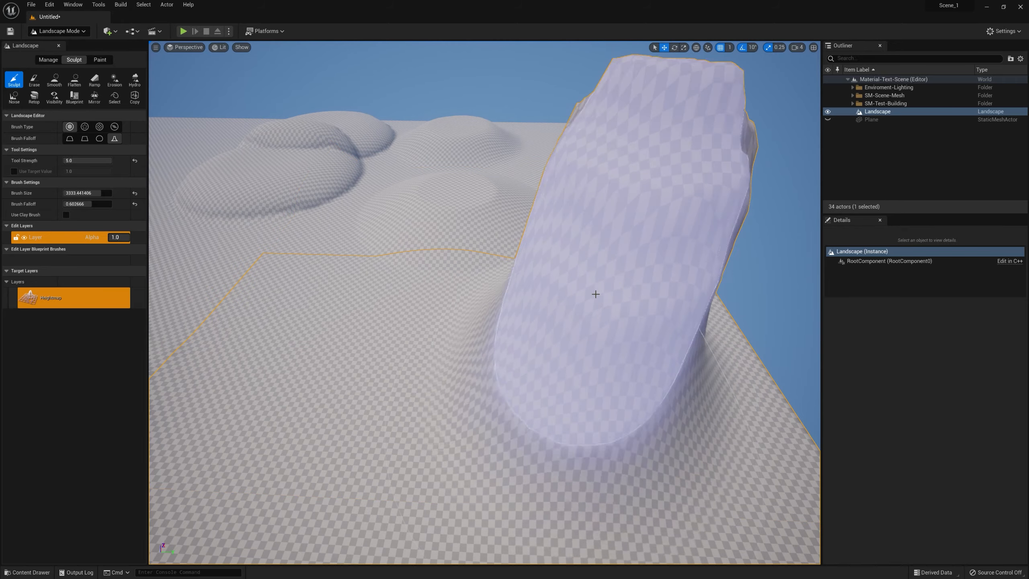
mouse_move(595, 294)
right_mouse_down()
mouse_move(673, 247)
mouse_move(623, 221)
right_mouse_up()
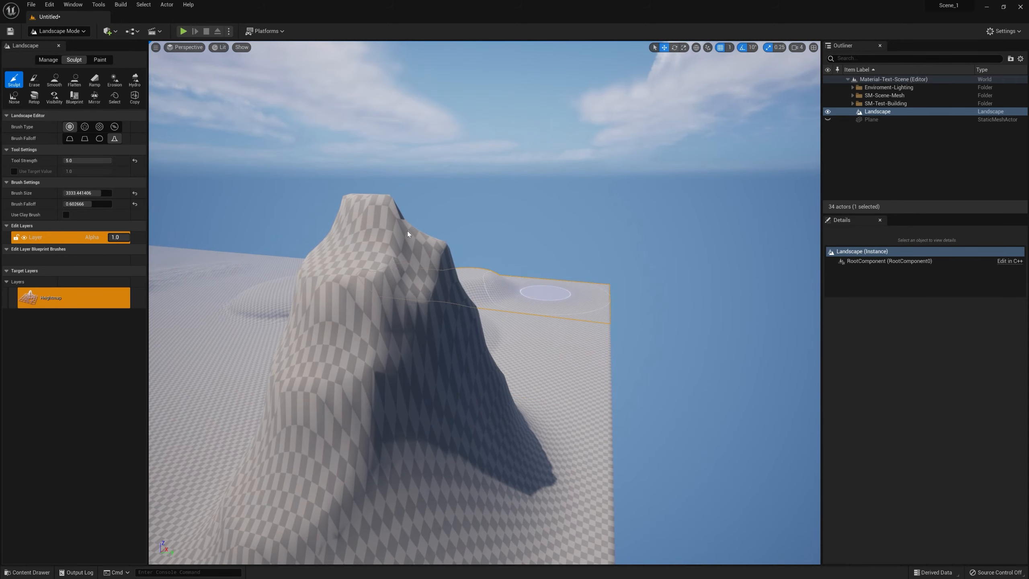
mouse_move(433, 351)
right_mouse_down()
mouse_move(438, 409)
mouse_move(420, 407)
right_mouse_up()
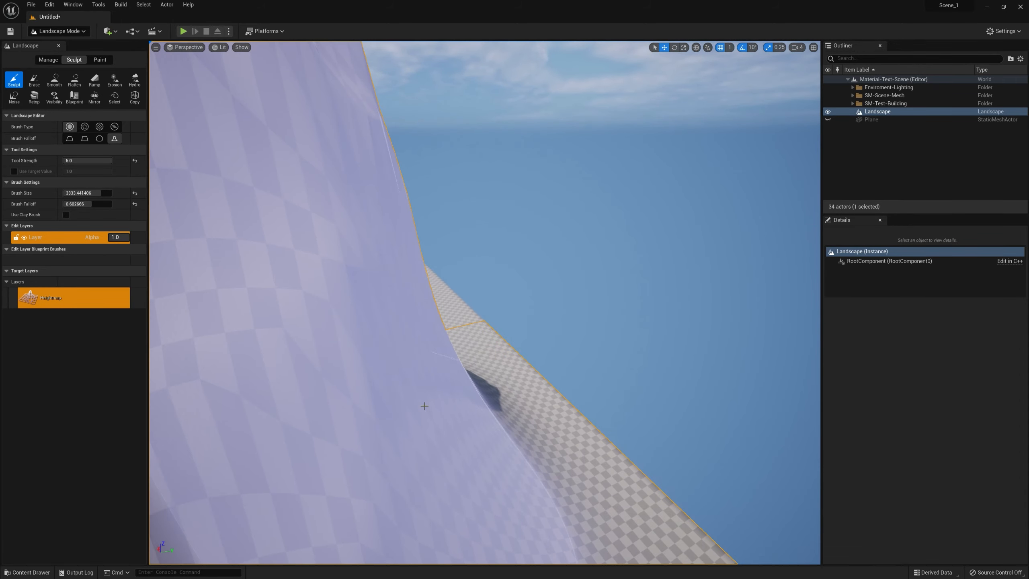
Undo the sculpt strokes that formed the tall peak.
mouse_move(479, 443)
right_mouse_down()
mouse_move(445, 442)
mouse_move(479, 443)
right_mouse_up()
key("ctrl+z")
key("ctrl+z")
key("ctrl+z")
key("ctrl+z")
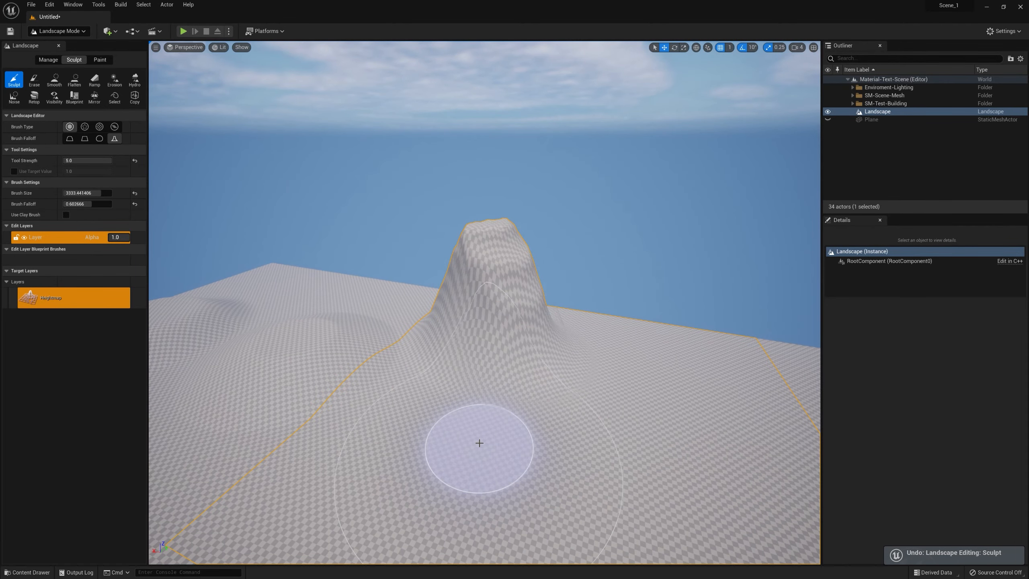
Set the brush falloff back to Smooth and sculpt a high hill over the mounds, using tool strengths of 1.0 and 0.36.
right_click_drag(449, 429, 421, 428)
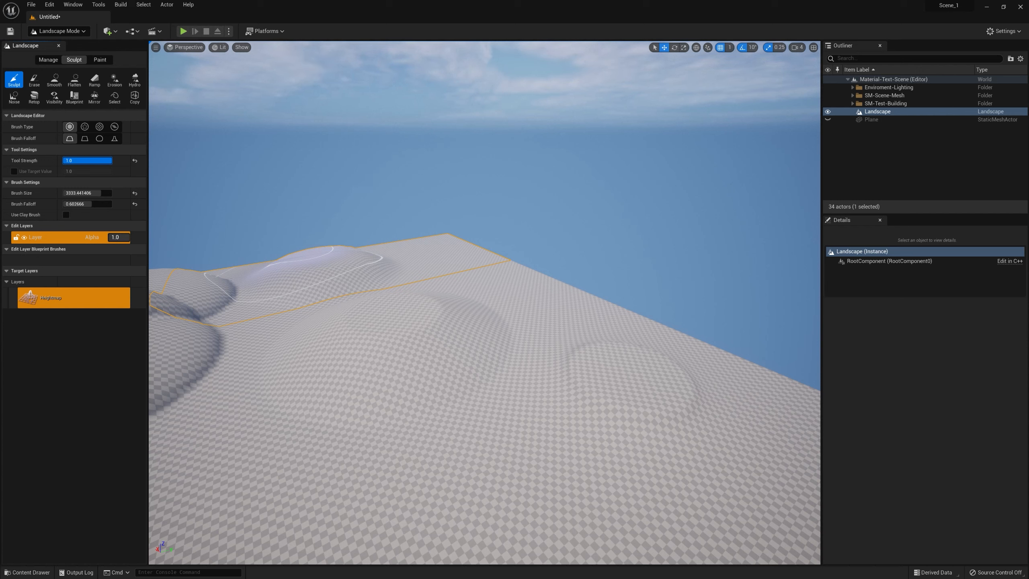
left_click_drag(402, 344, 397, 337)
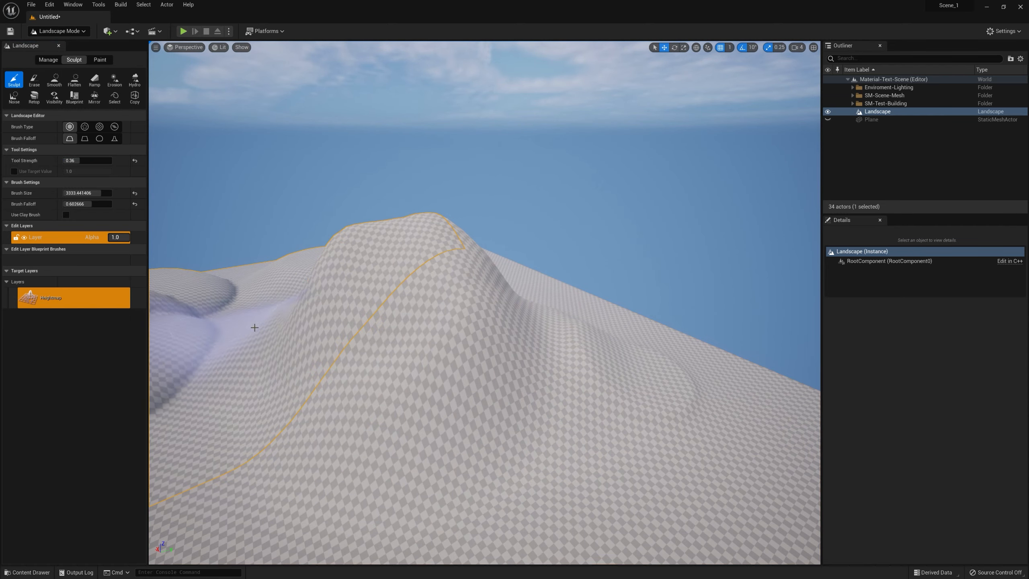
mouse_move(253, 327)
left_mouse_down()
mouse_move(220, 329)
mouse_move(314, 299)
left_mouse_up()
right_click_drag(315, 298, 187, 324)
key("s")
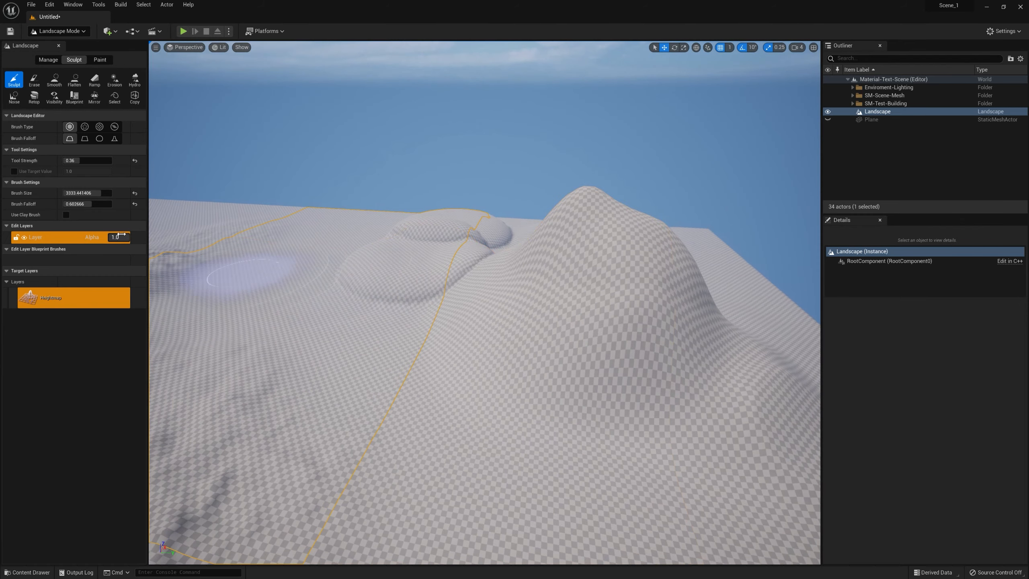
Set the tool strength to 10.0, try sculpting huge steep columns beside and over the hill, and undo the strokes.
left_click(97, 161)
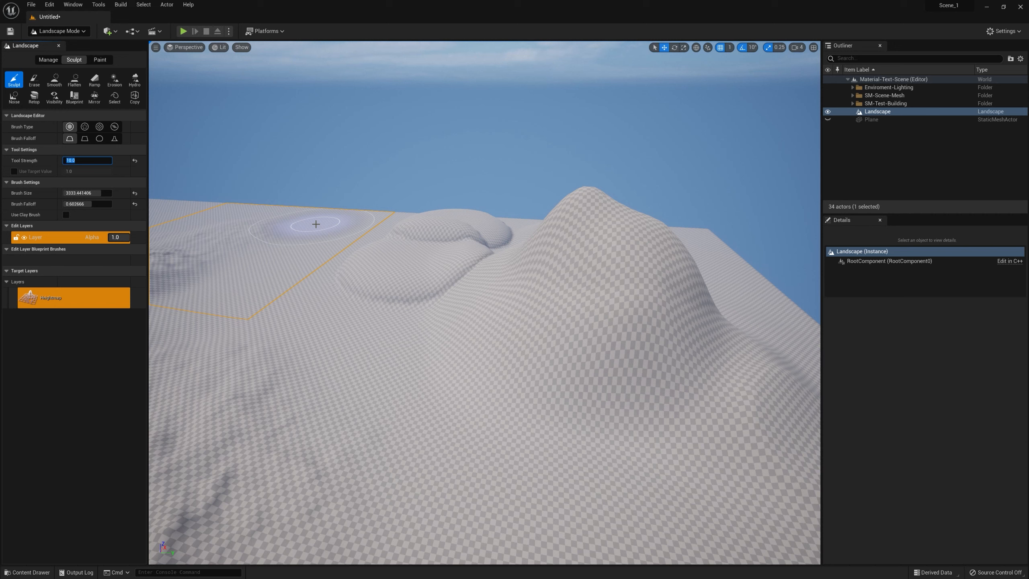
mouse_move(398, 269)
left_mouse_down()
mouse_move(345, 239)
mouse_move(383, 289)
mouse_move(630, 384)
left_mouse_up()
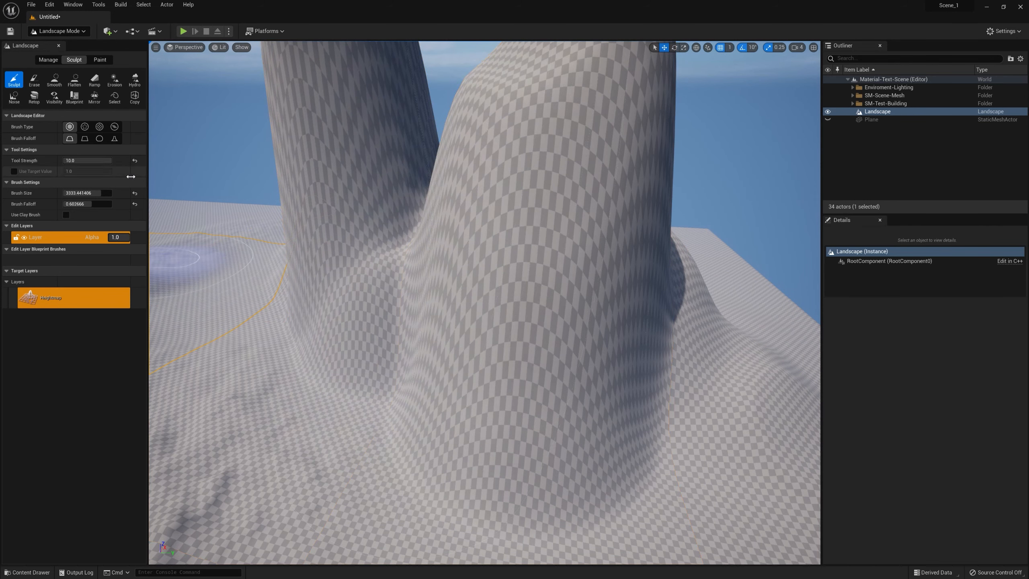
key("ctrl+z")
key("ctrl+z")
key("ctrl+z")
key("ctrl+z")
key("ctrl+z")
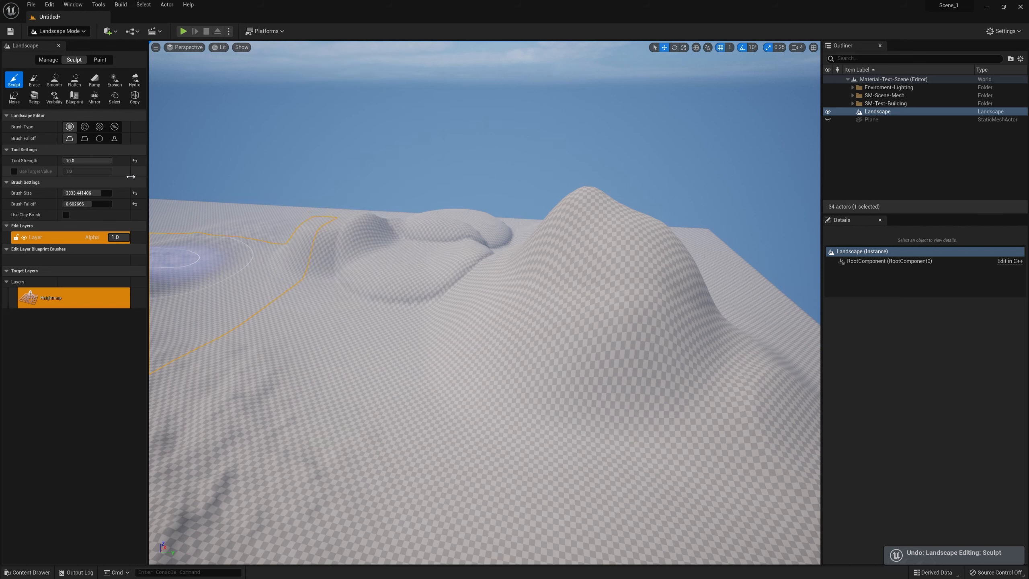
key("ctrl+z")
key("ctrl+z")
key("ctrl+z")
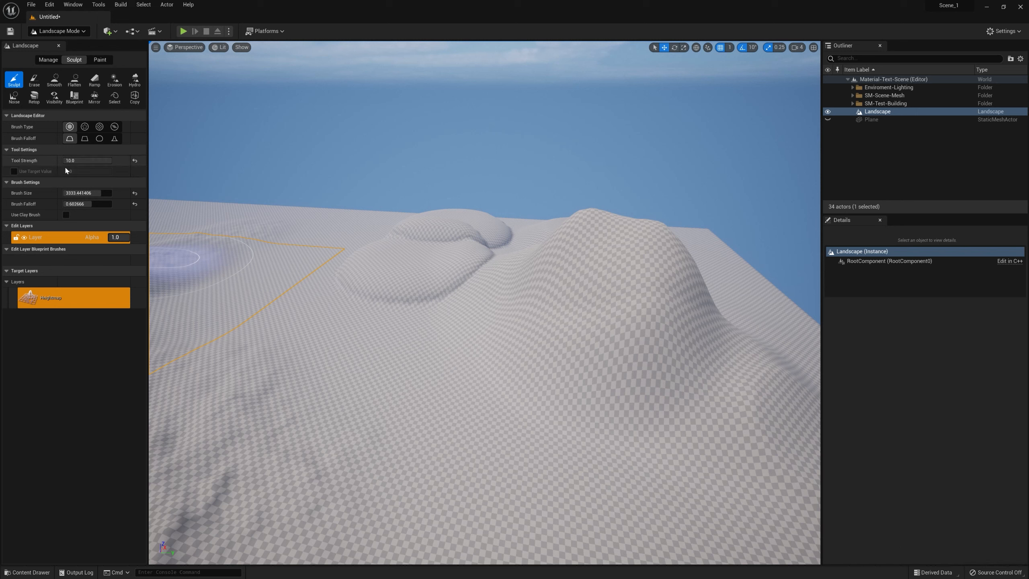
Reset the sculpt tool strength to 0.3 and enlarge the brush size to 8192.
left_click_drag(58, 166, 63, 168)
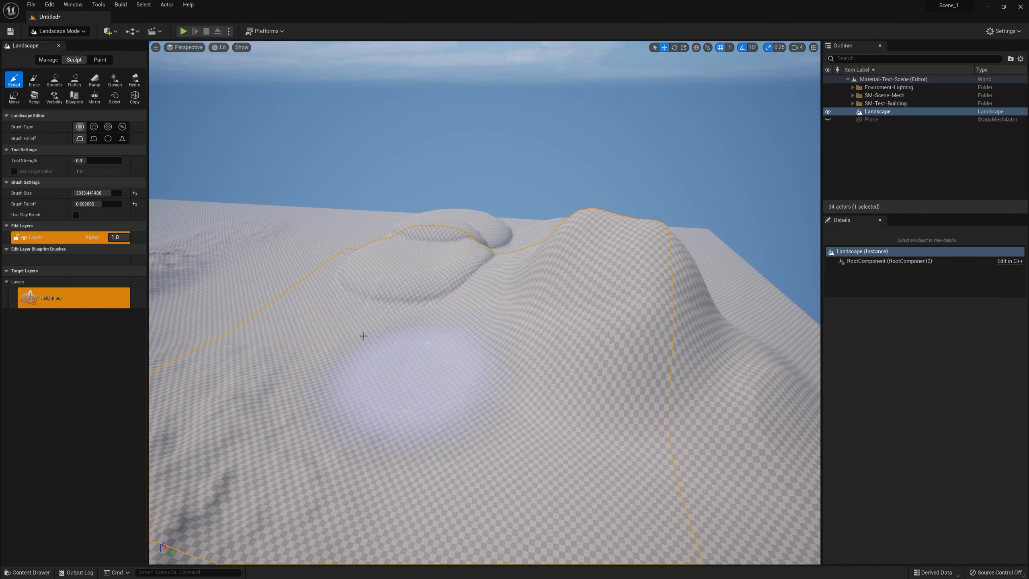
left_click(135, 193)
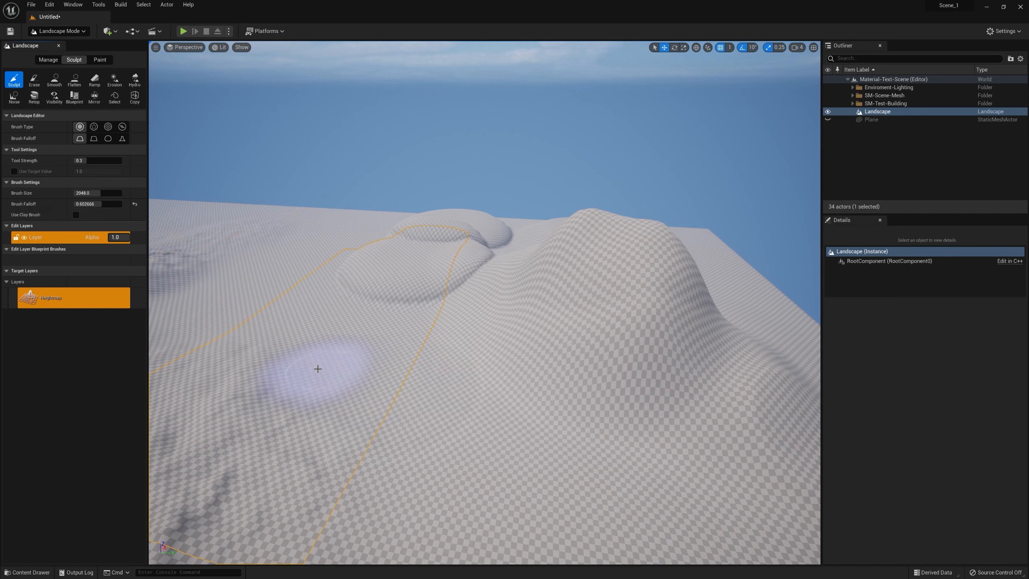
left_click_drag(99, 193, 120, 193)
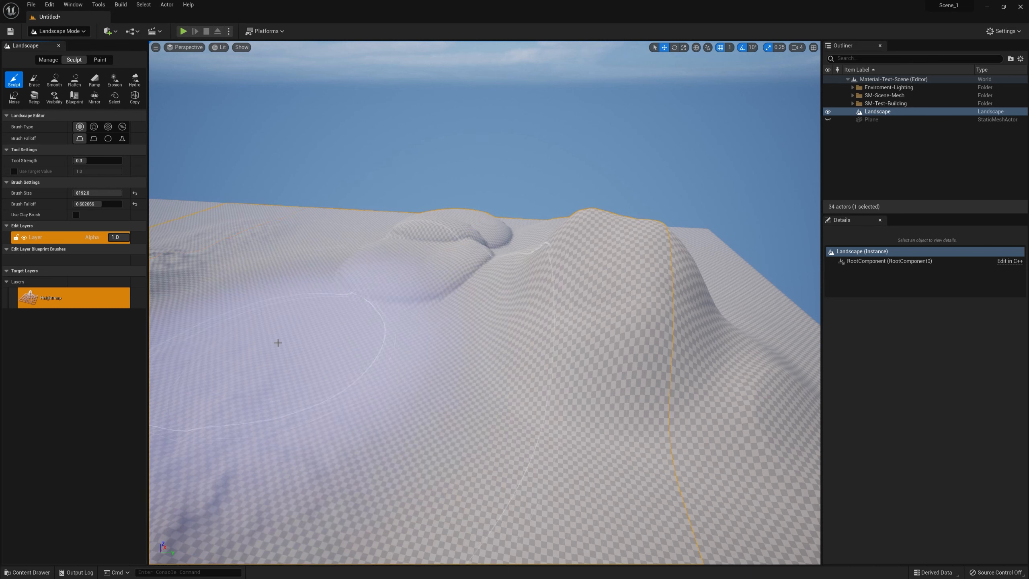
mouse_move(282, 348)
left_mouse_down()
mouse_move(561, 306)
mouse_move(602, 264)
mouse_move(556, 244)
mouse_move(411, 316)
mouse_move(292, 334)
left_mouse_up()
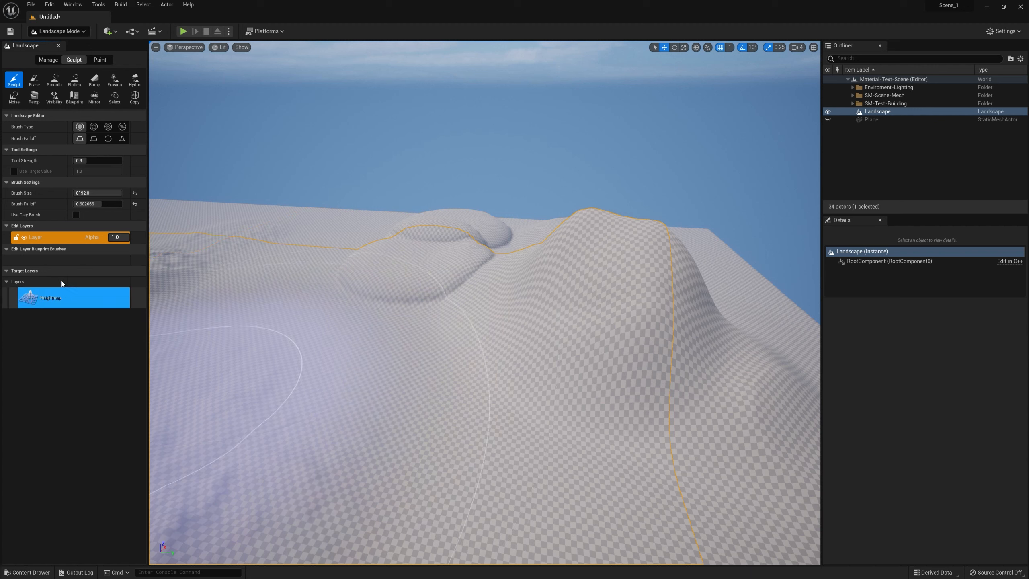
Set the brush falloff to 0.0 and sculpt a broad, steep-edged plateau beneath the mounds and hill.
mouse_move(103, 204)
left_mouse_down()
mouse_move(121, 203)
mouse_move(78, 204)
mouse_move(92, 204)
left_mouse_up()
left_click_drag(102, 204, 60, 204)
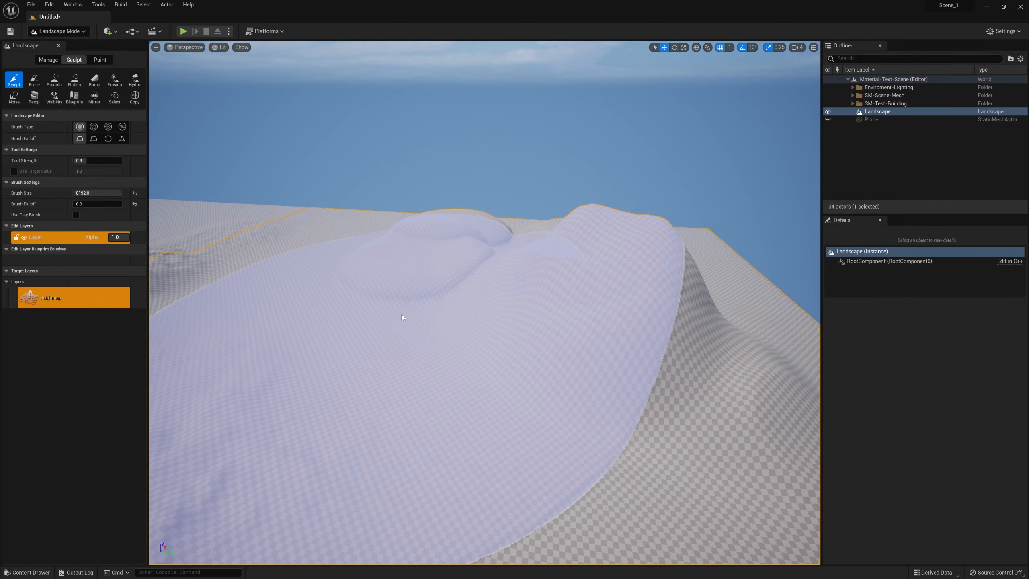
mouse_move(403, 318)
left_mouse_down()
mouse_move(379, 294)
mouse_move(429, 283)
left_mouse_up()
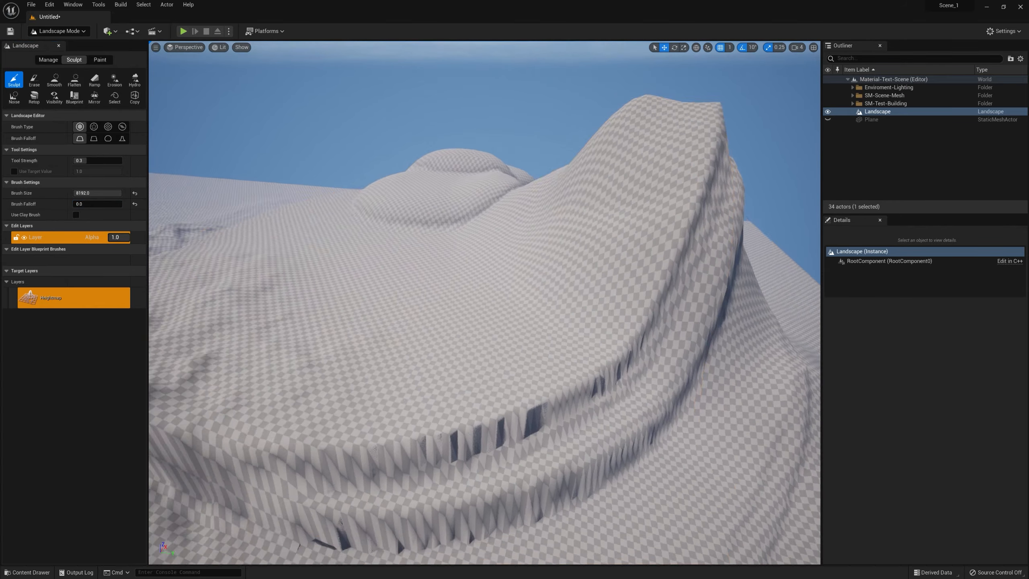
Rename the landscape's edit layer to Base-Layer.
right_click_drag(429, 283, 506, 266)
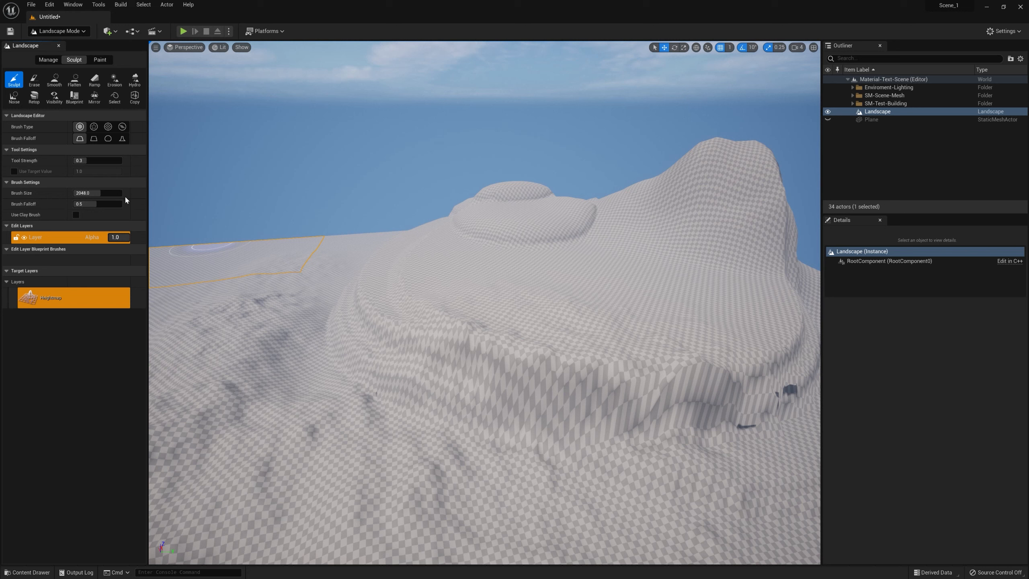
right_click(68, 240)
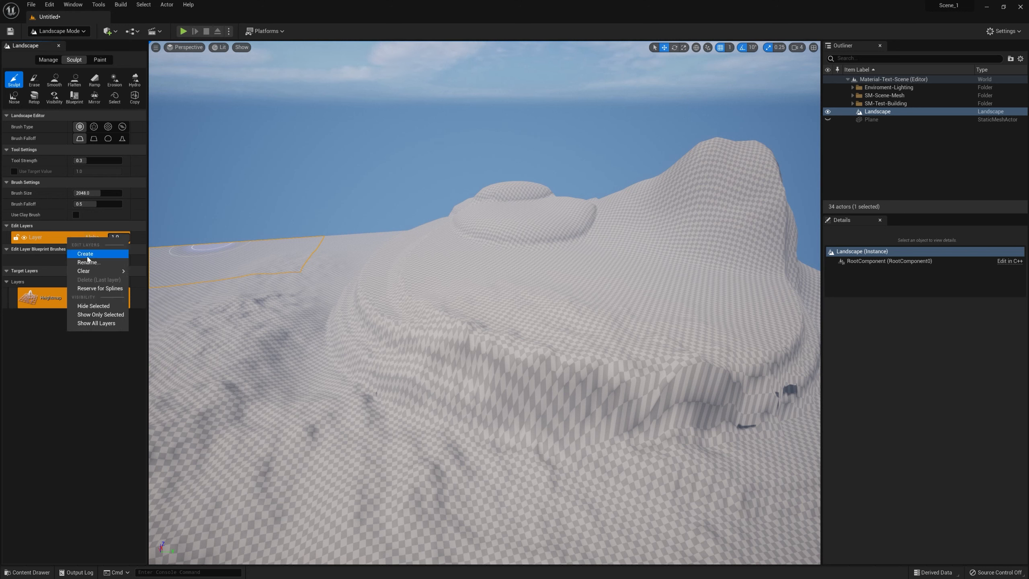
left_click(44, 237)
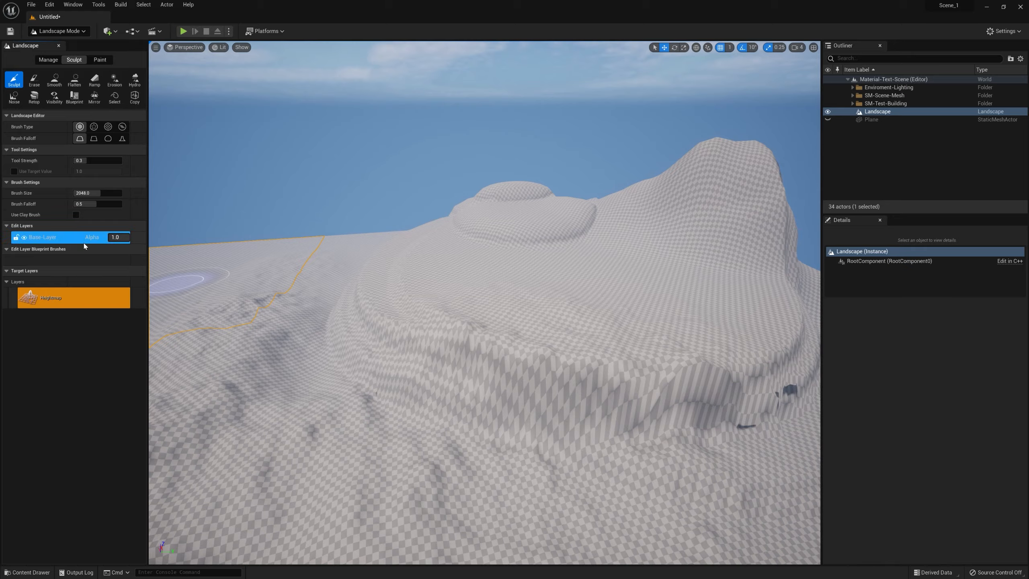
Use the Erase tool at strength 0.3 and brush size 2048 to remove sculpted height from the rugged slope near the landscape's edge.
mouse_move(436, 279)
right_mouse_down()
mouse_move(300, 284)
mouse_move(316, 268)
mouse_move(435, 279)
right_mouse_up()
left_click(435, 279)
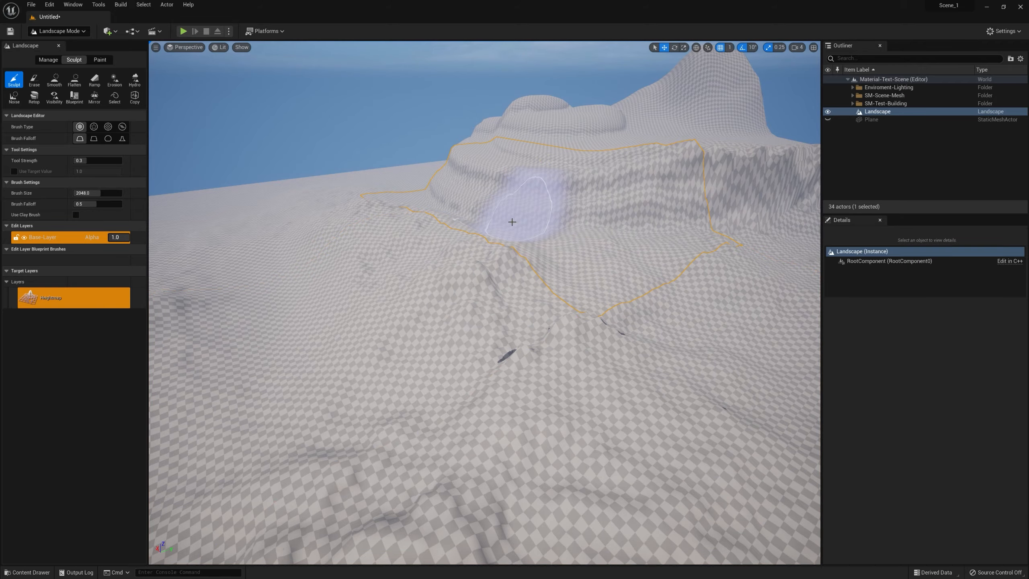
mouse_move(406, 237)
right_mouse_down()
mouse_move(365, 243)
mouse_move(453, 243)
mouse_move(509, 224)
right_mouse_up()
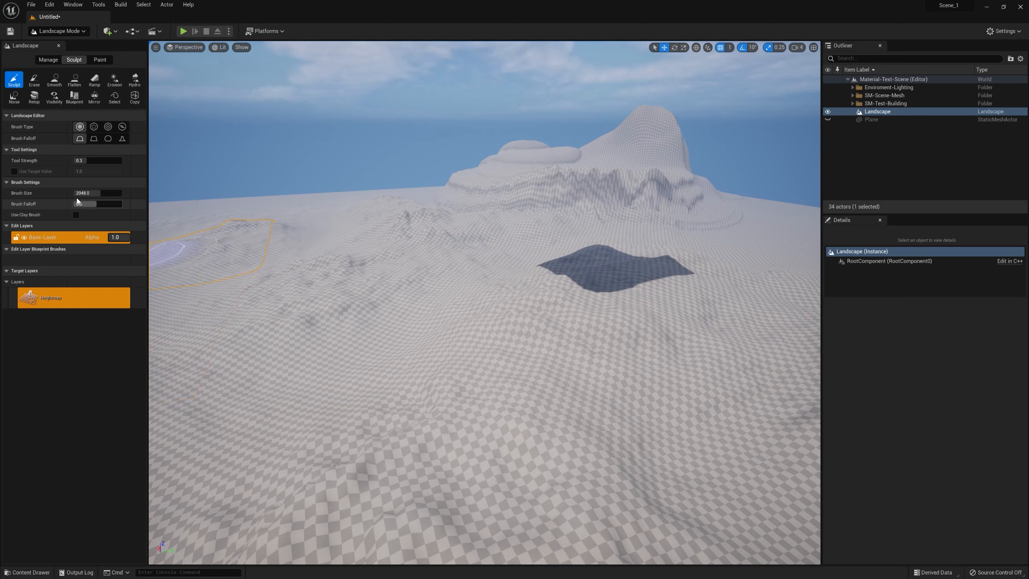
left_click(35, 80)
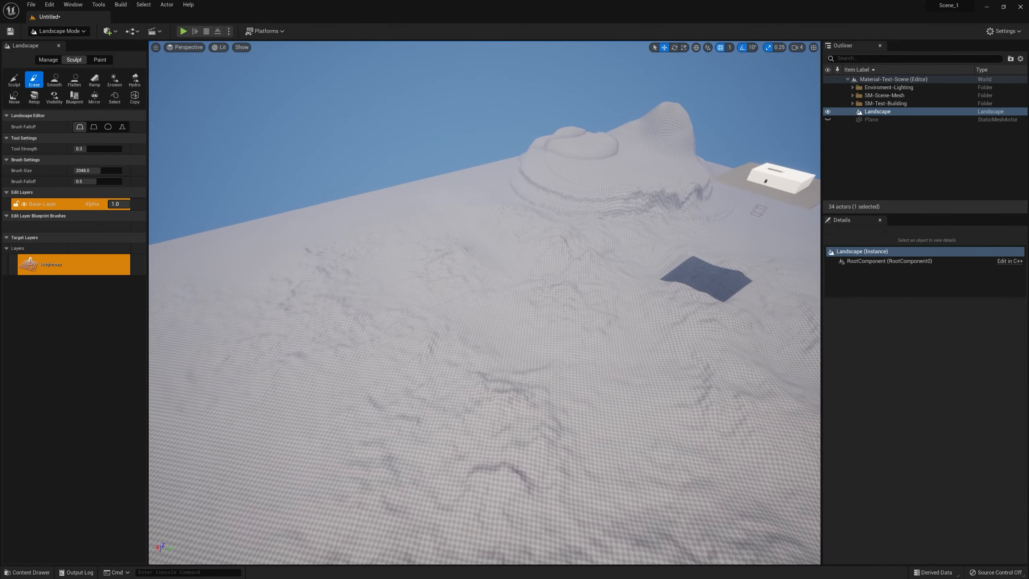
mouse_move(484, 302)
right_mouse_down()
mouse_move(421, 302)
mouse_move(421, 284)
mouse_move(421, 308)
mouse_move(575, 304)
mouse_move(575, 259)
mouse_move(624, 260)
mouse_move(474, 275)
right_mouse_up()
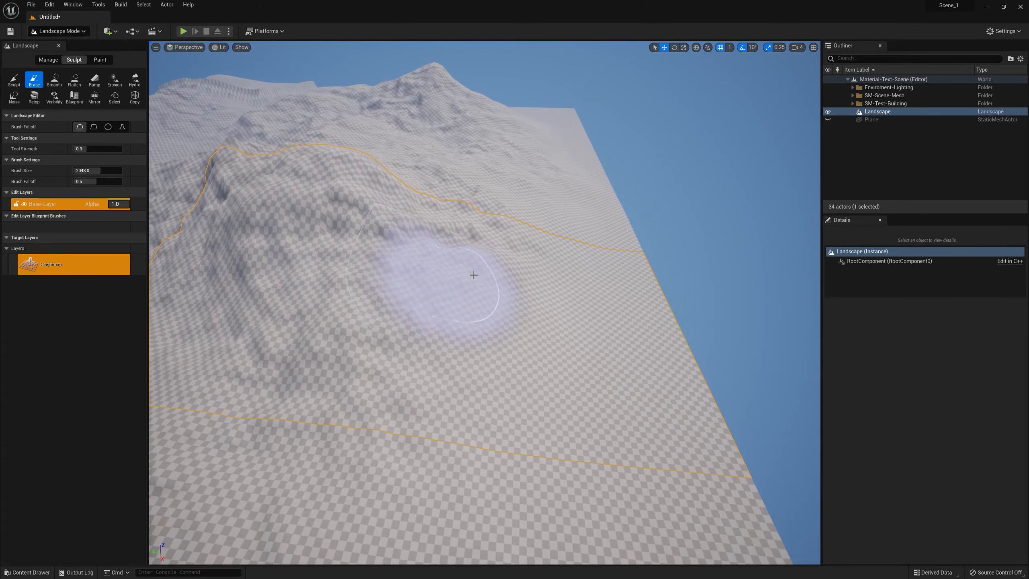
mouse_move(474, 275)
left_mouse_down()
mouse_move(574, 329)
mouse_move(425, 333)
mouse_move(395, 356)
mouse_move(584, 244)
mouse_move(291, 310)
mouse_move(591, 341)
mouse_move(243, 367)
mouse_move(494, 163)
mouse_move(405, 202)
mouse_move(433, 166)
mouse_move(364, 146)
mouse_move(334, 207)
mouse_move(385, 299)
left_mouse_up()
Use the Smooth tool with strength 0.3 to soften the steep peak into a gentle hill.
mouse_move(386, 299)
right_mouse_down()
mouse_move(381, 243)
mouse_move(259, 235)
mouse_move(324, 239)
mouse_move(380, 292)
mouse_move(383, 235)
mouse_move(372, 237)
mouse_move(374, 292)
mouse_move(370, 275)
right_mouse_up()
key("w")
key("s")
key("w")
key("s")
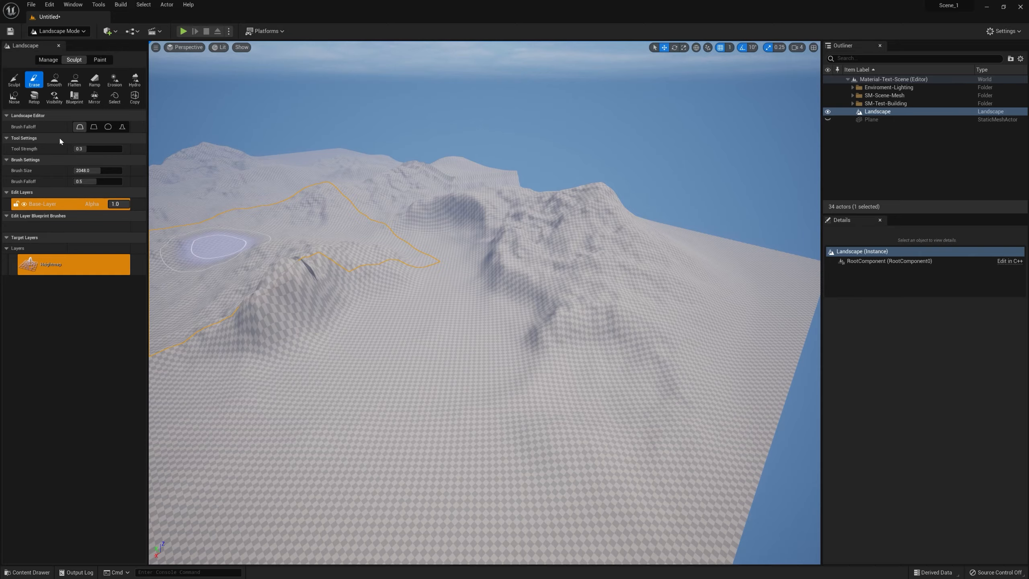
left_click(57, 84)
mouse_move(460, 211)
right_mouse_down()
mouse_move(499, 213)
mouse_move(446, 219)
mouse_move(446, 184)
mouse_move(444, 275)
mouse_move(439, 253)
right_mouse_up()
key("w")
key("s")
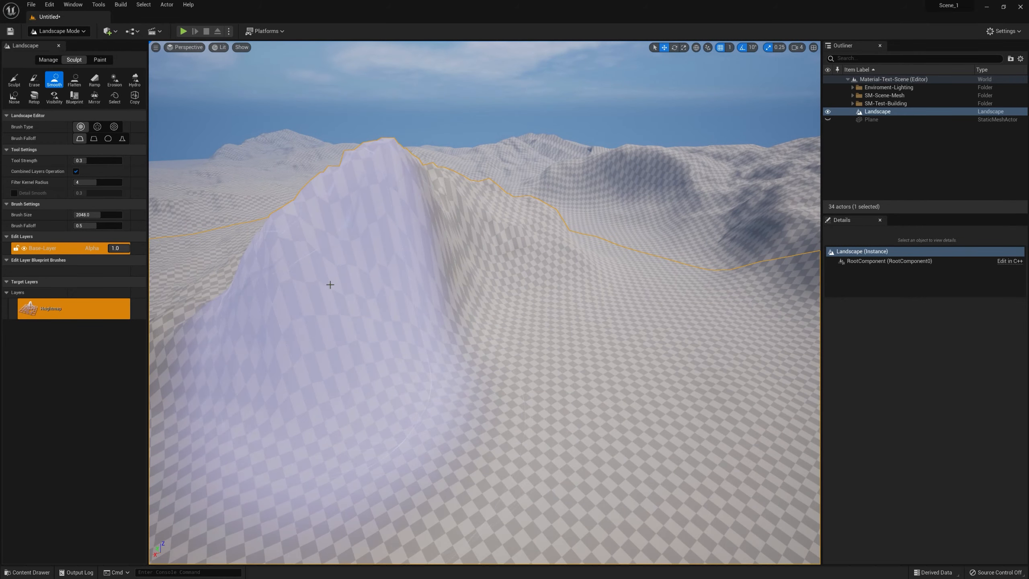
mouse_move(330, 285)
left_mouse_down()
mouse_move(559, 230)
mouse_move(356, 305)
mouse_move(324, 220)
left_mouse_up()
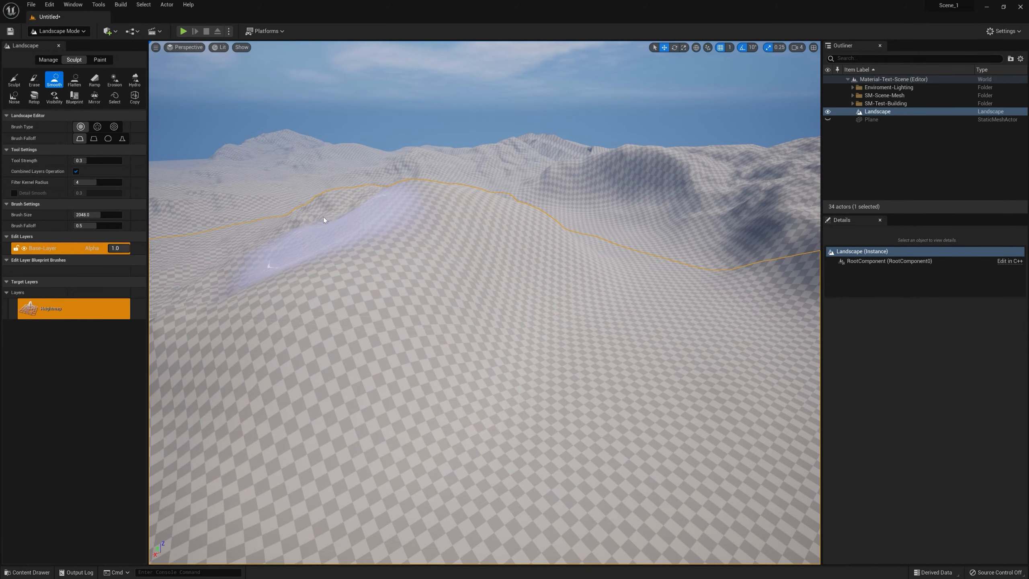
Smooth the rugged front slopes of the pointed mountain.
mouse_move(350, 304)
right_mouse_down()
mouse_move(486, 280)
mouse_move(482, 316)
mouse_move(486, 306)
right_mouse_up()
key("w")
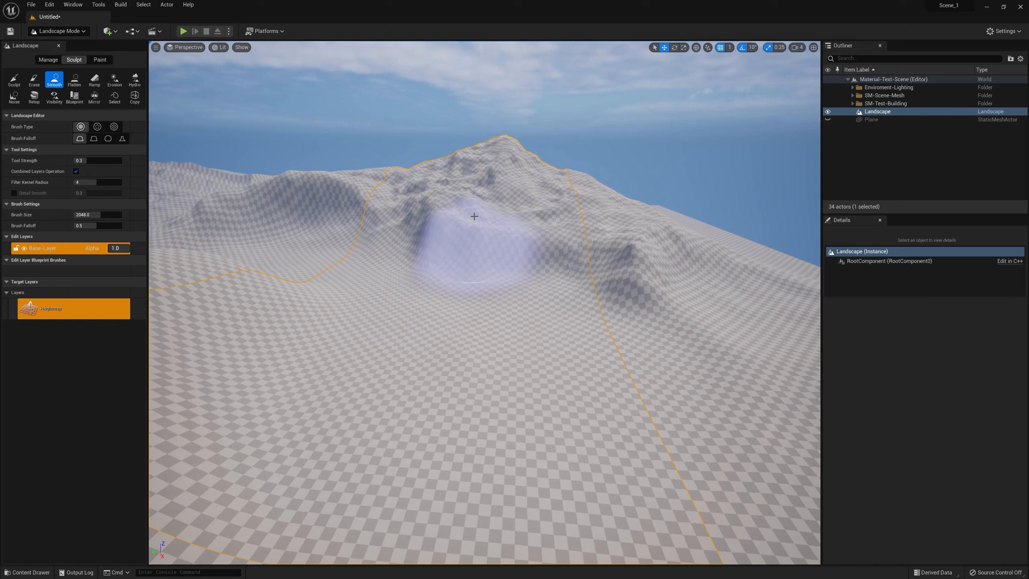
mouse_move(446, 202)
left_mouse_down()
mouse_move(438, 239)
mouse_move(449, 283)
mouse_move(506, 304)
mouse_move(545, 297)
left_mouse_up()
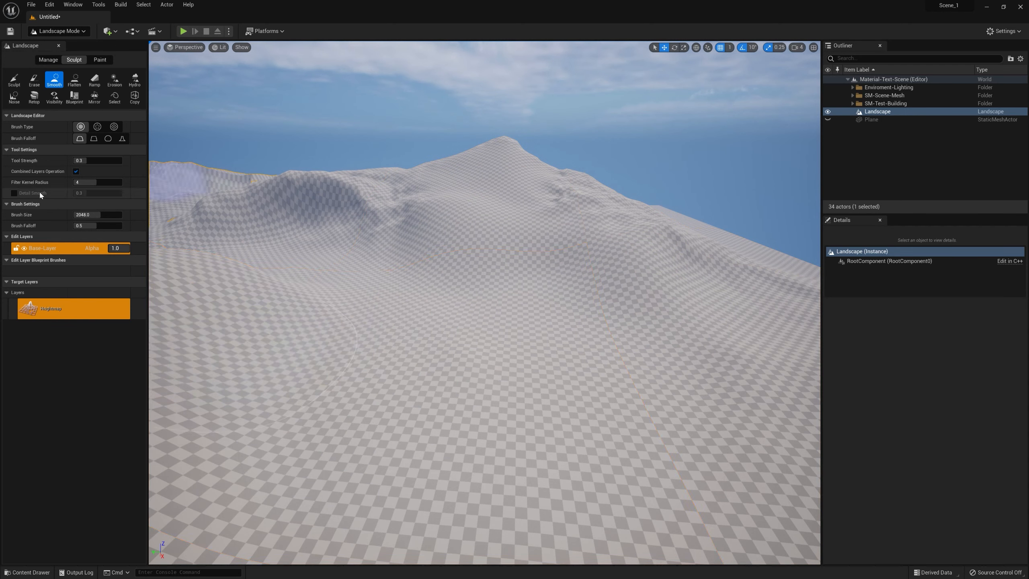
Use the Flatten tool with a smaller brush and falloff 0.0 to cut a level area into the base of the slope.
left_click(75, 83)
key("w")
mouse_move(482, 296)
right_mouse_down()
mouse_move(409, 280)
mouse_move(450, 243)
mouse_move(389, 247)
mouse_move(364, 275)
mouse_move(384, 308)
mouse_move(340, 231)
mouse_move(491, 313)
right_mouse_up()
key("w")
key("s")
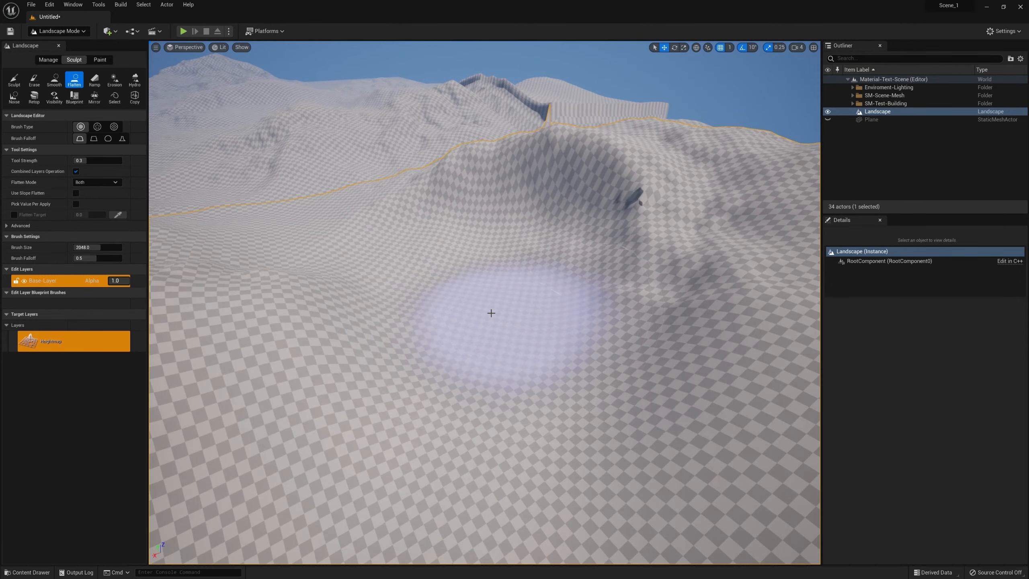
left_click_drag(104, 249, 86, 247)
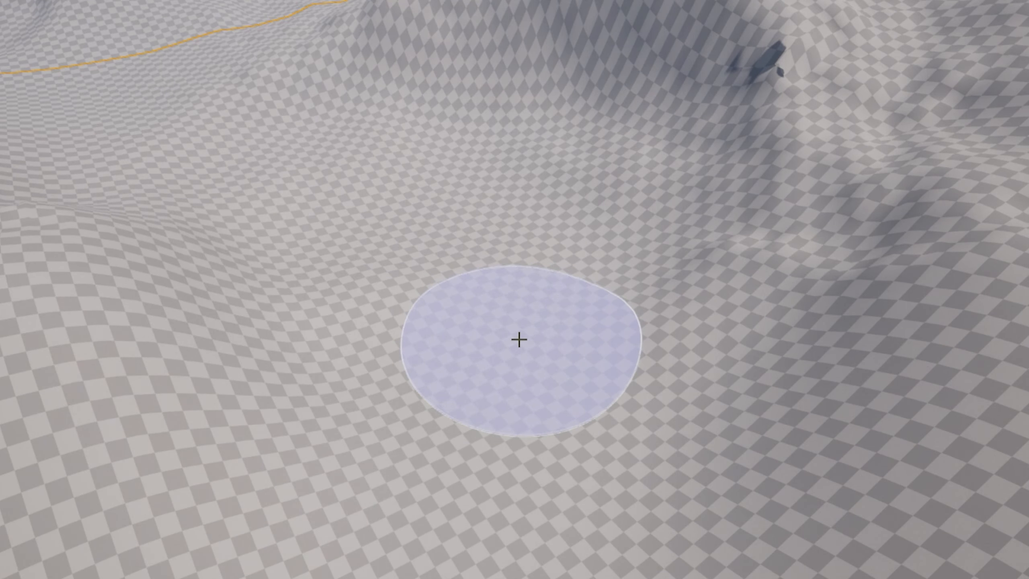
mouse_move(519, 340)
left_mouse_down()
mouse_move(501, 343)
mouse_move(579, 339)
mouse_move(406, 337)
mouse_move(457, 361)
mouse_move(553, 361)
mouse_move(562, 393)
mouse_move(587, 383)
mouse_move(624, 297)
mouse_move(559, 351)
mouse_move(635, 426)
mouse_move(699, 433)
mouse_move(557, 419)
mouse_move(537, 385)
left_mouse_up()
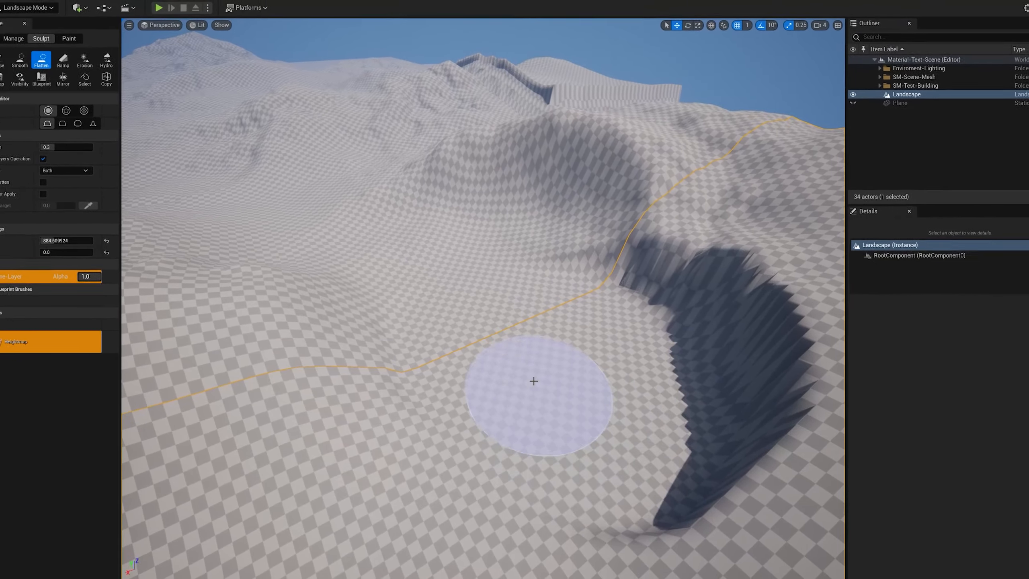
Reduce the Flatten brush size to about 272 and carve stepped rocky terraces into the cliff and the slope above it.
mouse_move(537, 386)
right_mouse_down()
mouse_move(668, 373)
mouse_move(454, 343)
right_mouse_up()
key("w")
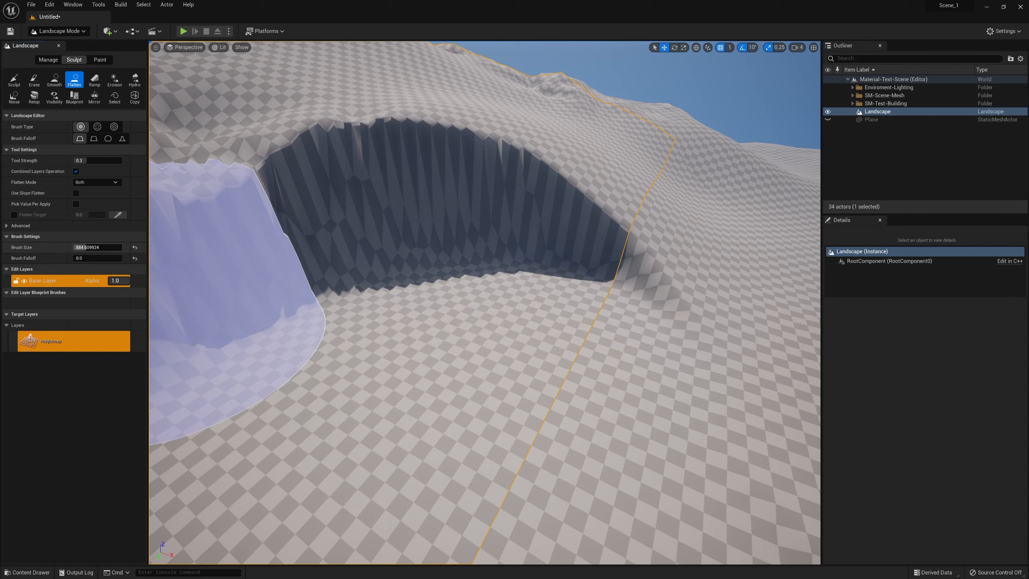
left_click_drag(86, 247, 64, 247)
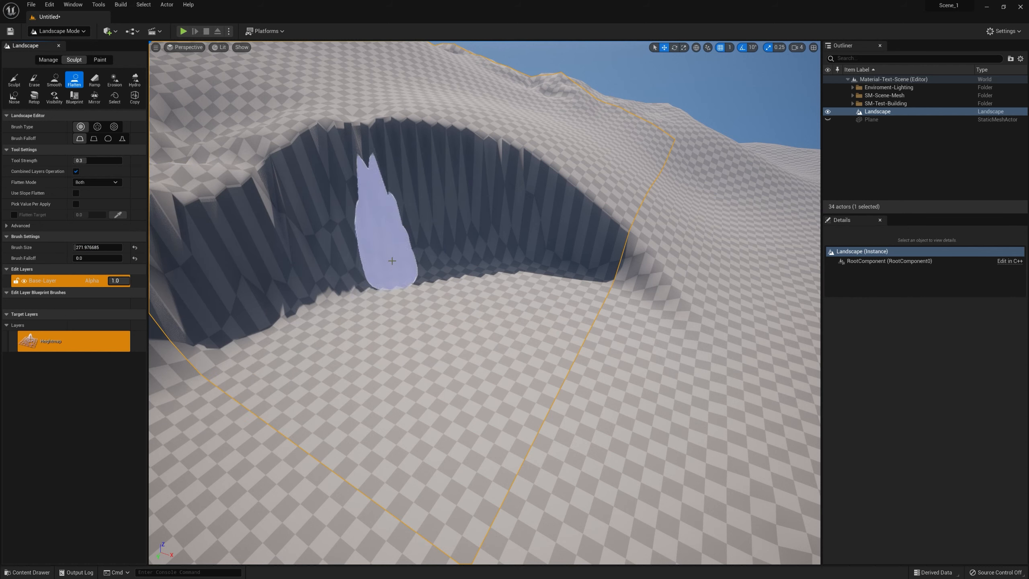
mouse_move(388, 259)
left_mouse_down()
mouse_move(401, 248)
mouse_move(352, 250)
mouse_move(369, 264)
mouse_move(499, 248)
mouse_move(275, 268)
mouse_move(243, 251)
mouse_move(338, 238)
mouse_move(364, 219)
mouse_move(486, 211)
mouse_move(345, 181)
mouse_move(383, 162)
mouse_move(450, 162)
mouse_move(486, 142)
mouse_move(575, 211)
mouse_move(726, 237)
mouse_move(660, 251)
mouse_move(628, 244)
mouse_move(610, 263)
mouse_move(629, 267)
mouse_move(588, 276)
mouse_move(608, 315)
mouse_move(587, 322)
mouse_move(494, 291)
mouse_move(495, 261)
mouse_move(480, 271)
mouse_move(531, 268)
mouse_move(478, 295)
mouse_move(344, 288)
mouse_move(291, 191)
mouse_move(202, 264)
mouse_move(268, 142)
mouse_move(202, 120)
mouse_move(296, 122)
mouse_move(341, 103)
left_mouse_up()
mouse_move(273, 101)
left_mouse_down()
mouse_move(204, 98)
mouse_move(291, 129)
left_mouse_up()
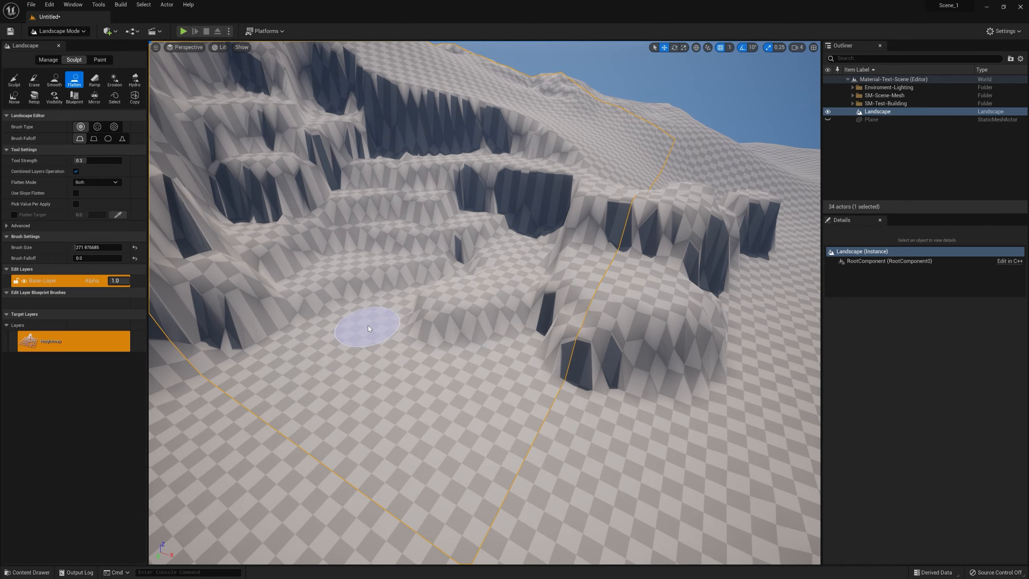
Smooth the jagged edges of the terraces and the rock mound with the Smooth tool.
right_click_drag(387, 307, 387, 308)
left_click(54, 79)
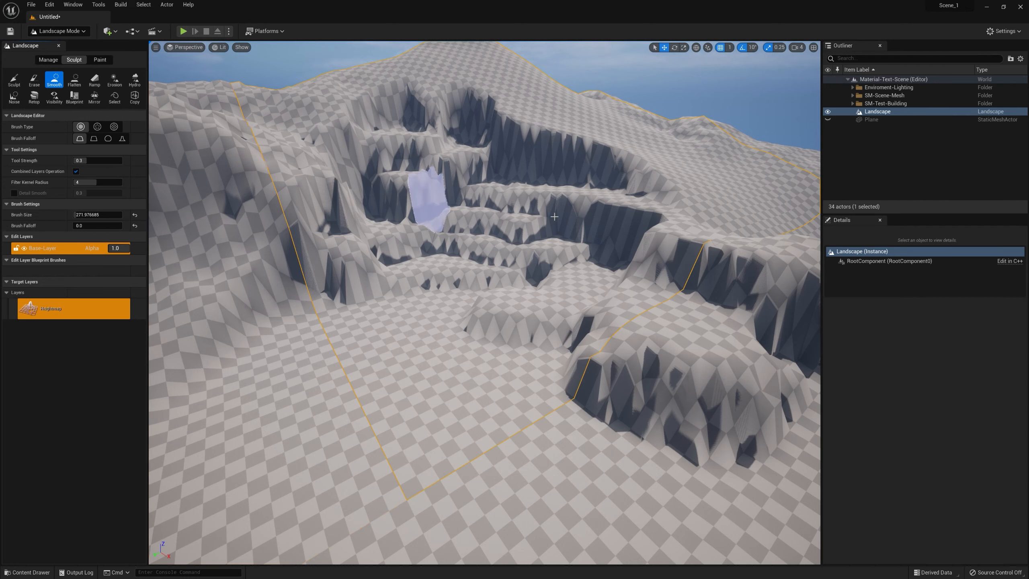
mouse_move(711, 314)
left_mouse_down()
mouse_move(693, 272)
mouse_move(602, 164)
mouse_move(410, 122)
mouse_move(452, 134)
mouse_move(448, 178)
mouse_move(406, 162)
mouse_move(346, 229)
mouse_move(430, 242)
mouse_move(615, 165)
mouse_move(528, 161)
mouse_move(675, 282)
left_mouse_up()
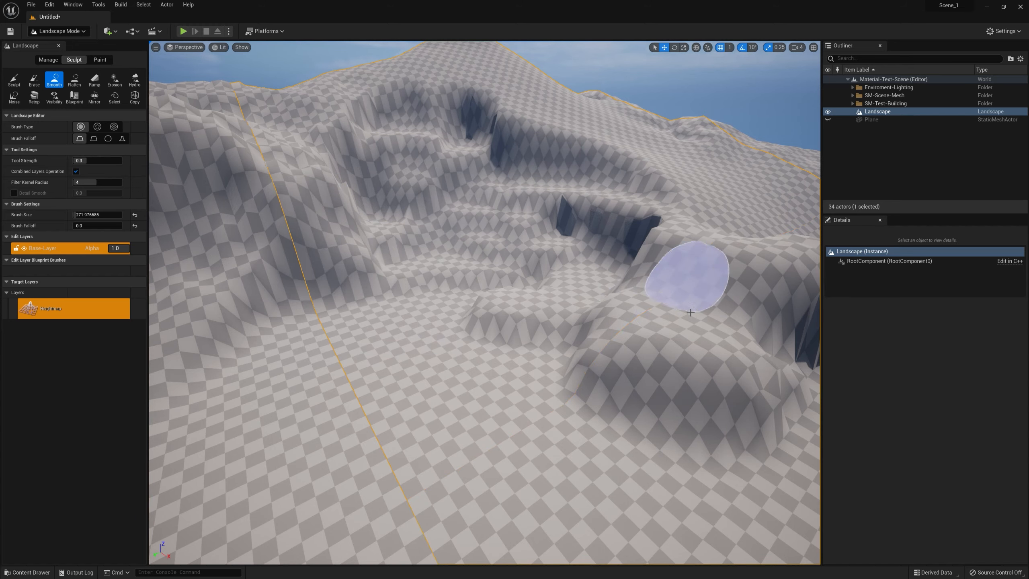
Place Ramp tool points from the level ground below the terraces up to the mountain peak, with the side falloff reset to 0.4.
right_click_drag(690, 312, 596, 280)
key("s")
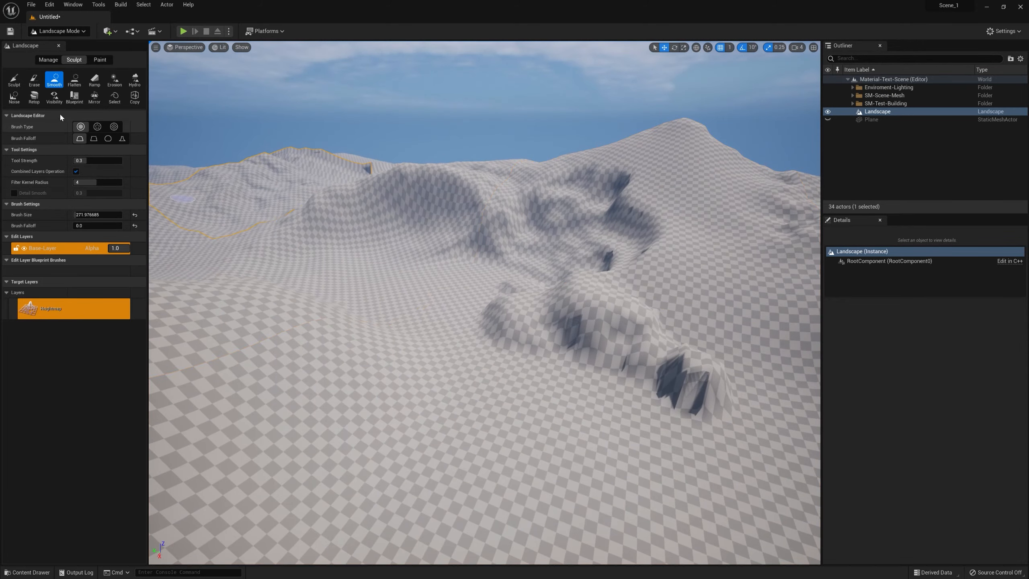
right_click_drag(383, 205, 438, 203)
key("w")
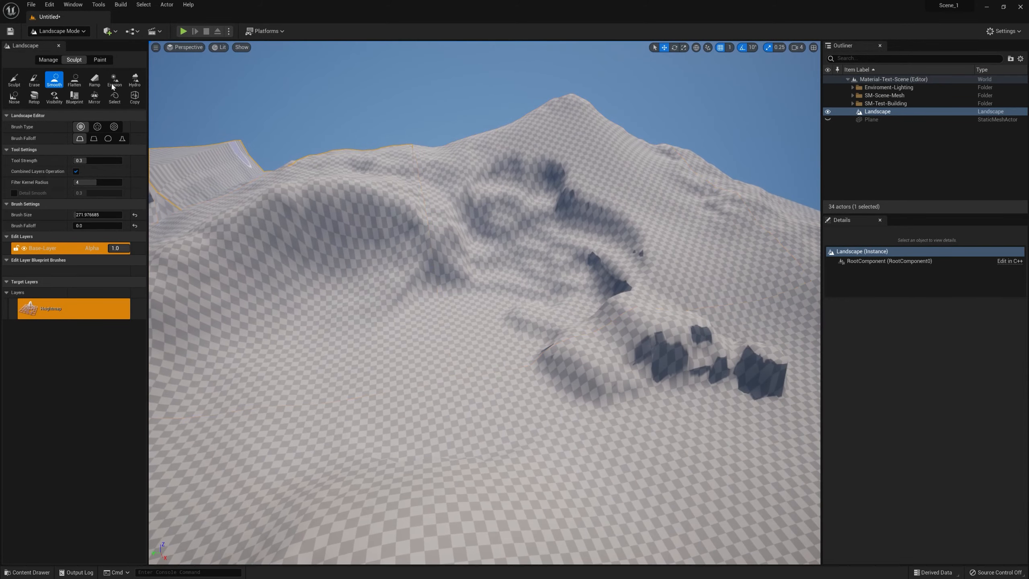
left_click(93, 81)
right_click_drag(485, 303, 523, 379)
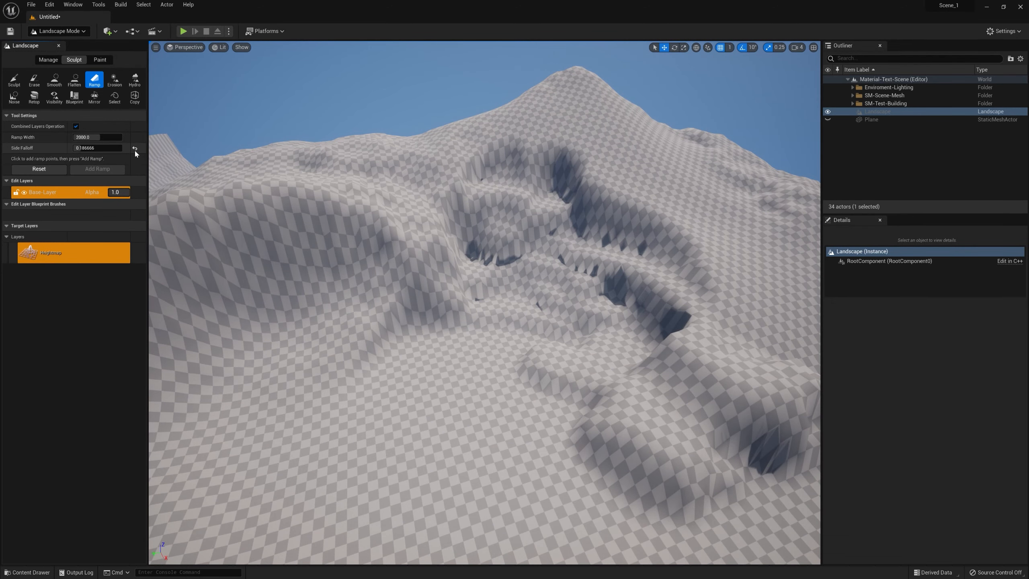
left_click(135, 148)
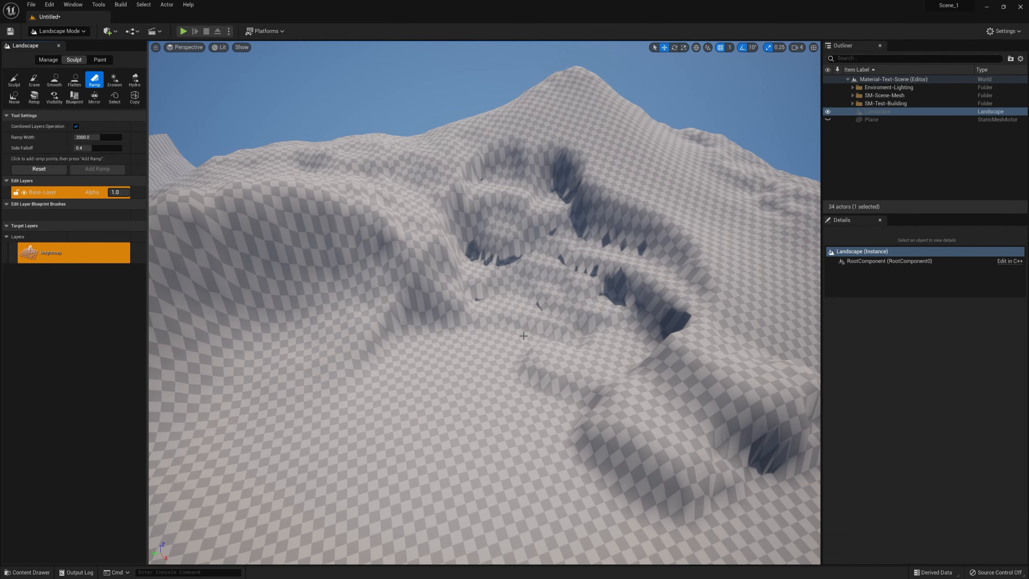
left_click(463, 394)
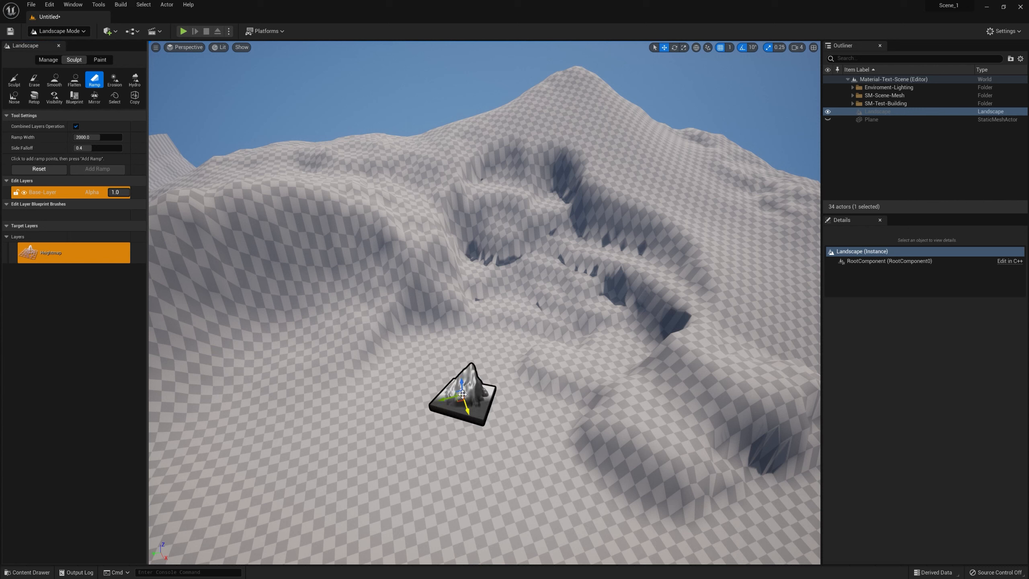
left_click(569, 96)
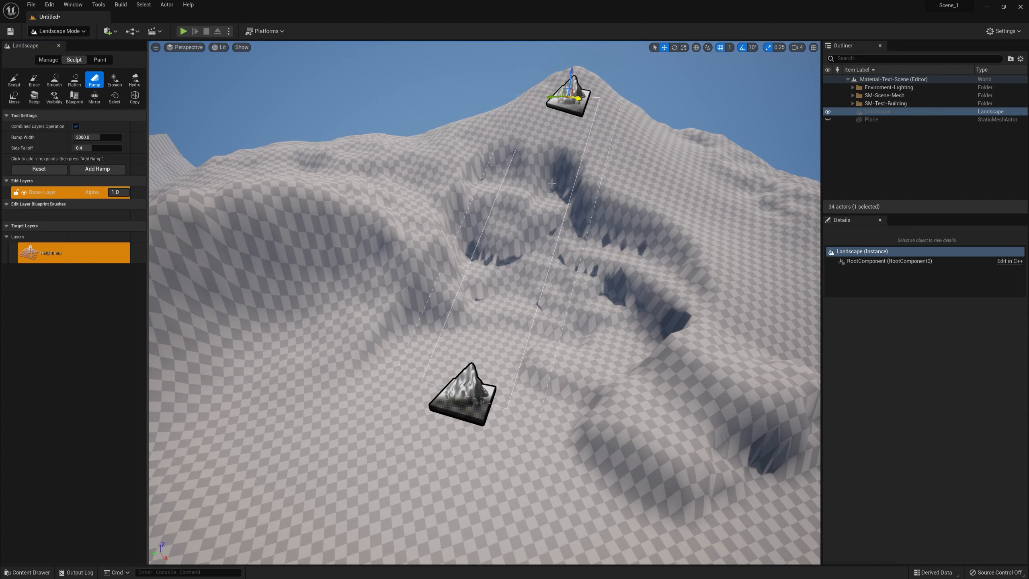
Set the ramp width to about 1708 and side falloff to about 0.57, and add the ramp up the mountain.
right_click_drag(485, 303, 506, 329)
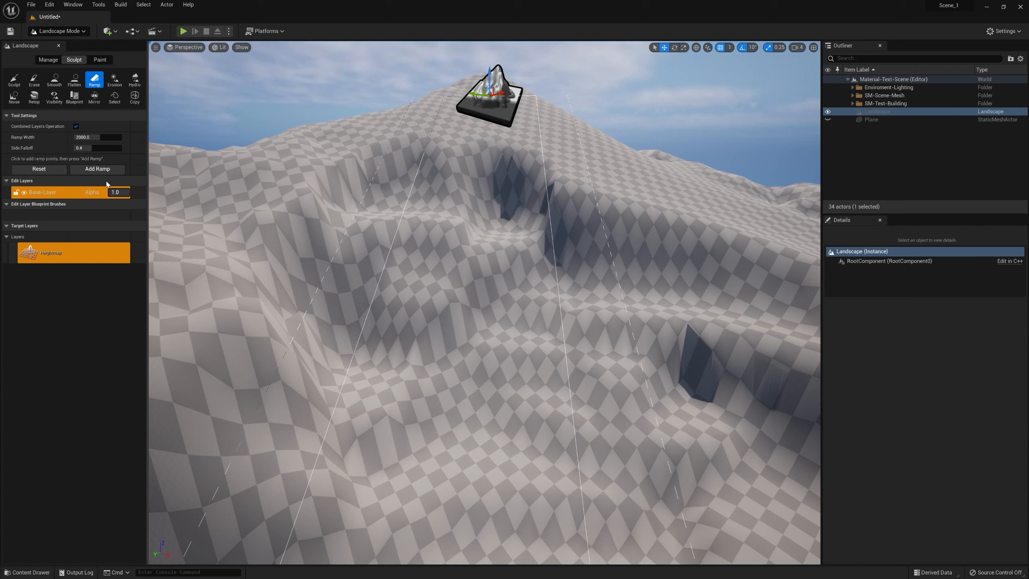
left_click_drag(99, 139, 96, 139)
left_click(95, 137)
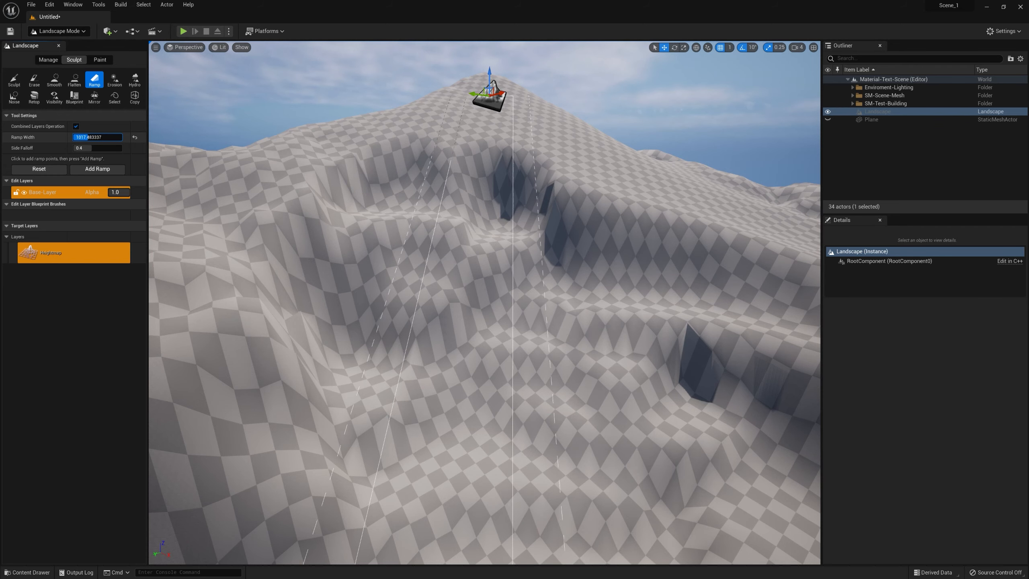
mouse_move(98, 137)
left_mouse_down()
mouse_move(91, 149)
mouse_move(102, 150)
left_mouse_up()
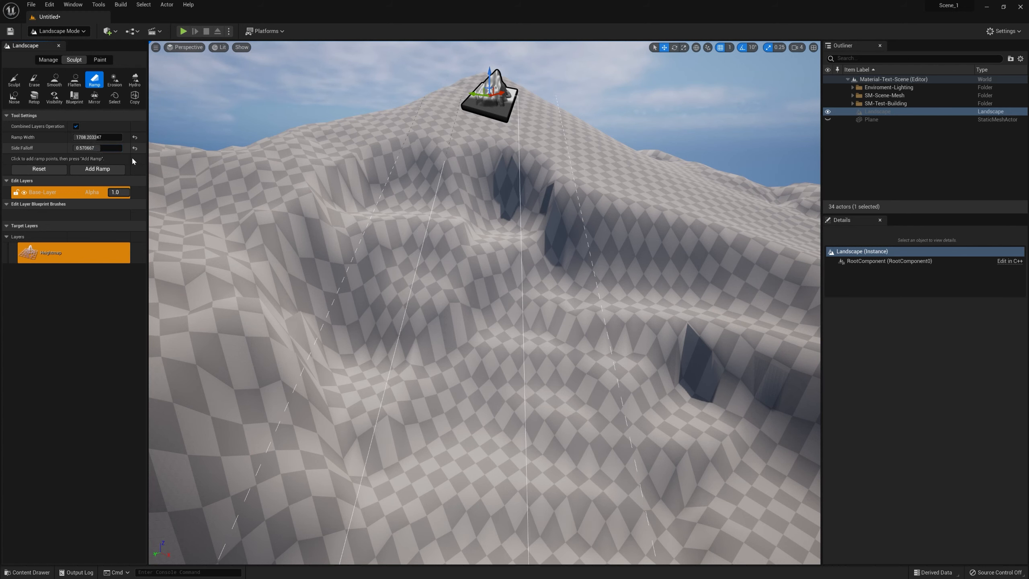
left_click(103, 174)
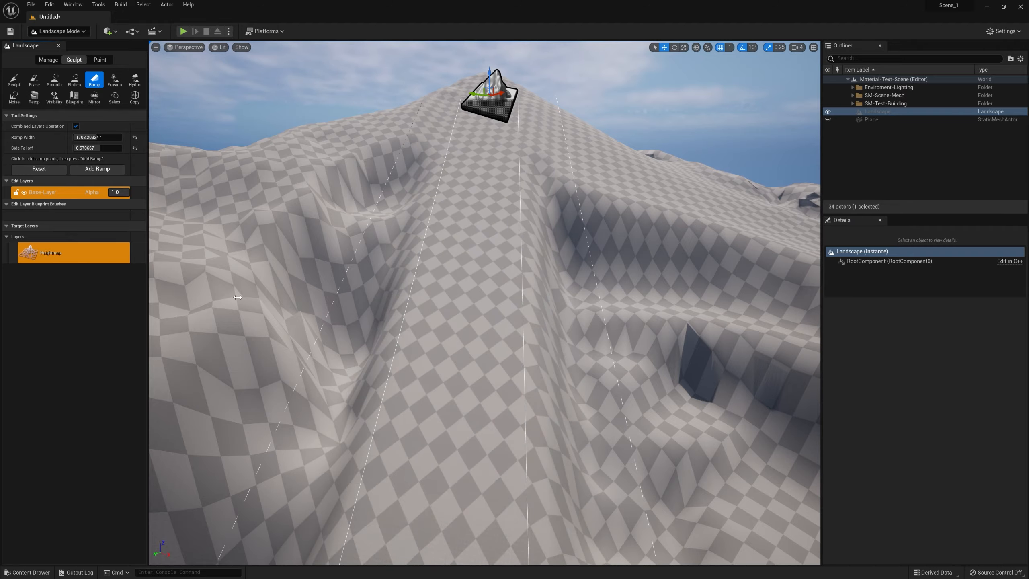
Move both ramp points sideways to the terraced side of the first ramp and add a second ramp there.
right_click_drag(405, 259, 318, 243)
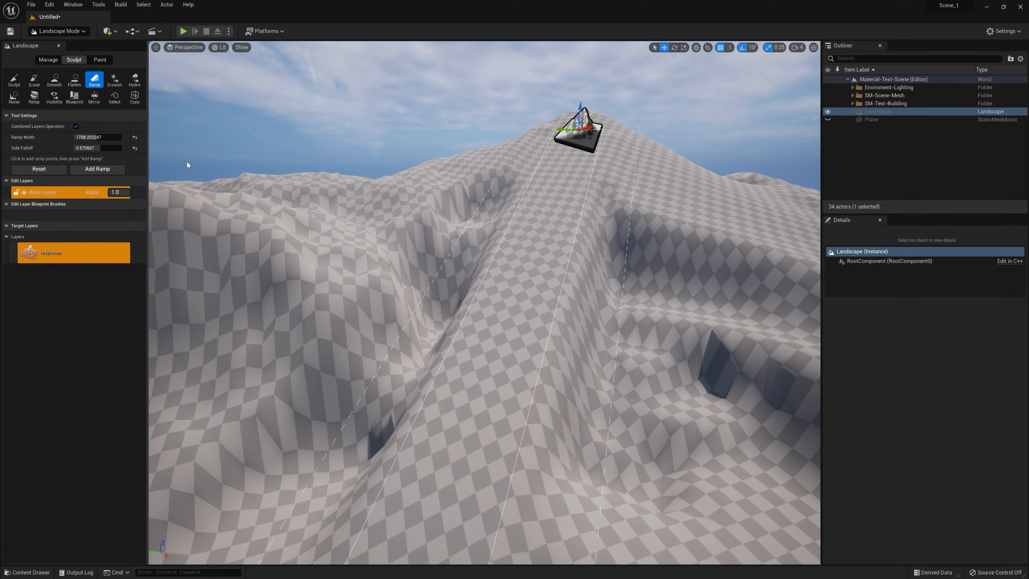
right_click_drag(187, 165, 260, 142)
right_click_drag(527, 227, 538, 225)
key("w")
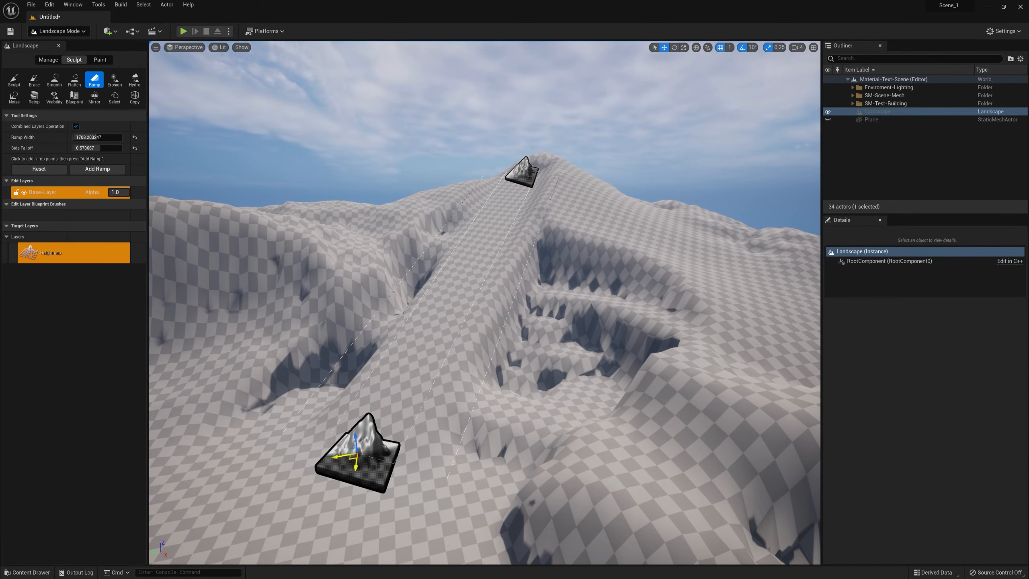
left_click_drag(355, 456, 616, 530)
key("Return")
right_click_drag(526, 284, 576, 308)
key("w")
left_click_drag(450, 136, 506, 139)
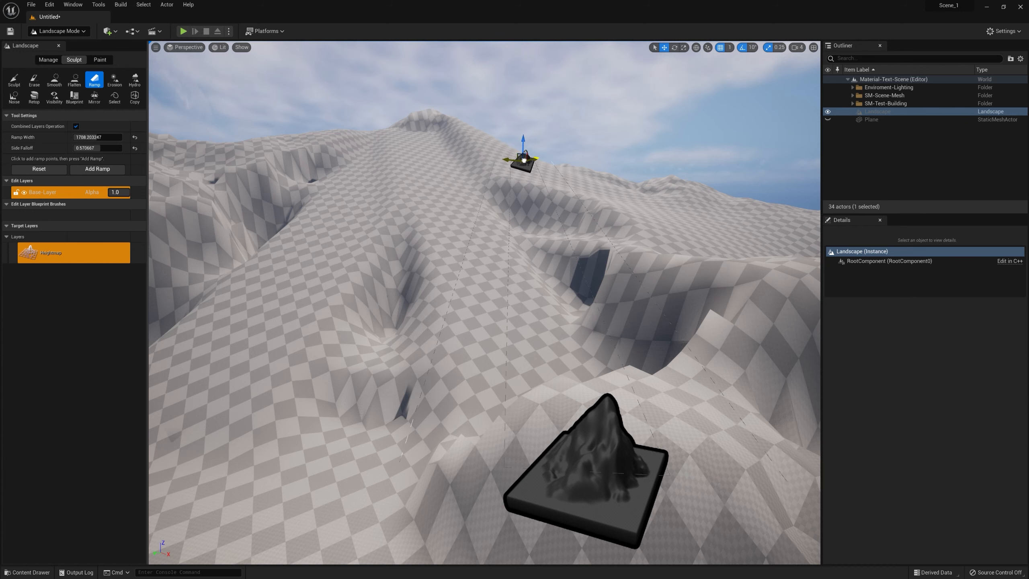
left_click(103, 169)
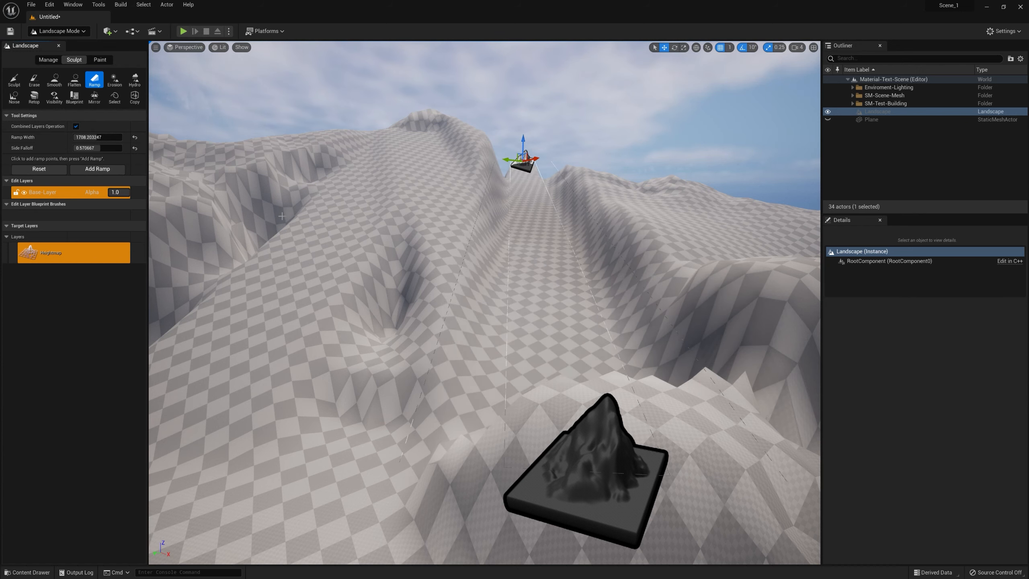
Raise uneven terrain along the second ramp's channel with the Sculpt tool, increasing its strength to about 0.83.
right_click_drag(484, 302, 445, 251)
key("s")
key("w")
key("w")
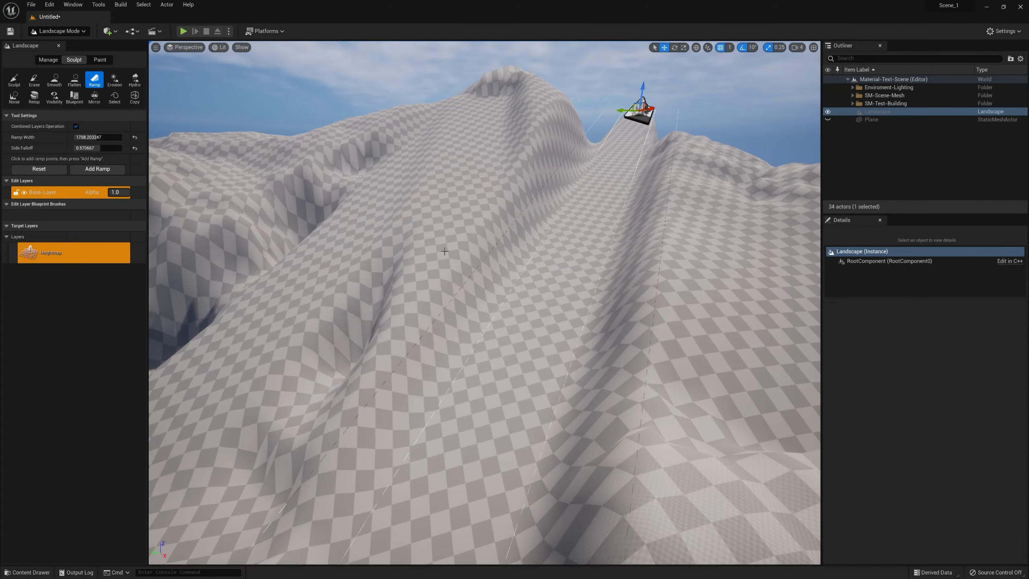
left_click(14, 80)
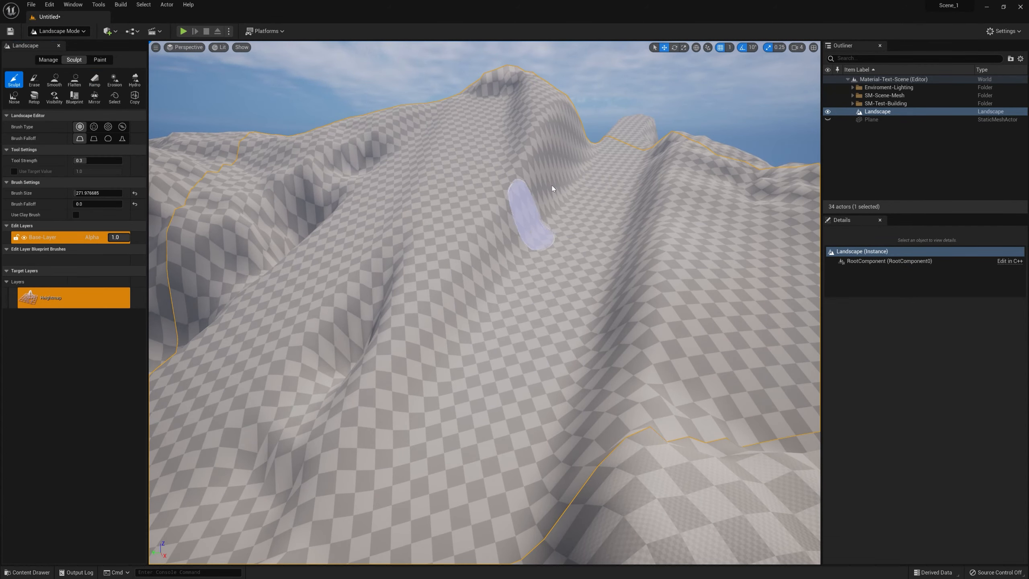
mouse_move(572, 226)
left_mouse_down()
mouse_move(543, 300)
mouse_move(475, 406)
mouse_move(392, 361)
mouse_move(382, 320)
left_mouse_up()
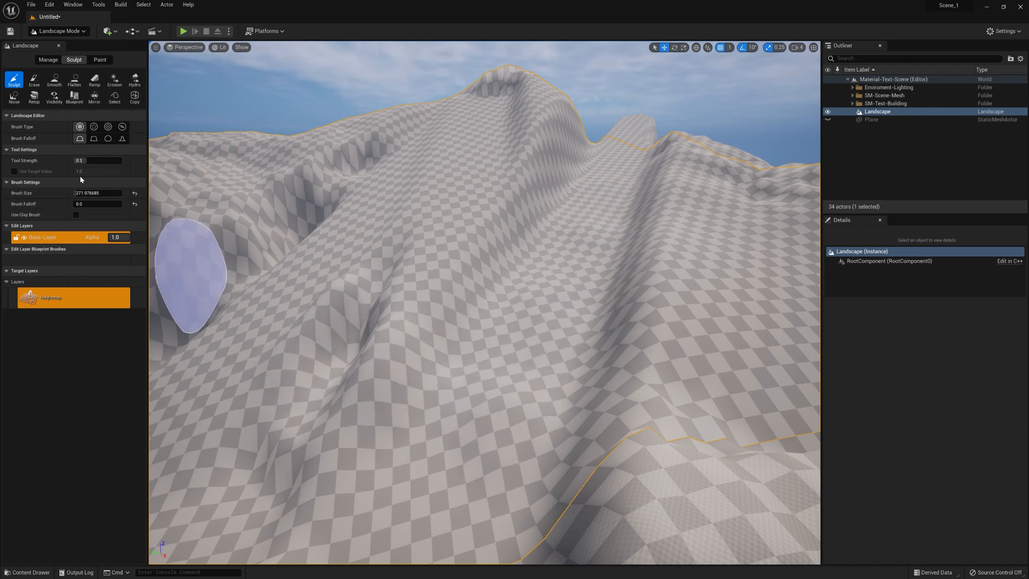
left_click_drag(111, 160, 113, 160)
mouse_move(595, 320)
left_mouse_down()
mouse_move(579, 277)
mouse_move(593, 211)
mouse_move(455, 356)
mouse_move(578, 379)
mouse_move(374, 494)
mouse_move(507, 568)
mouse_move(467, 460)
mouse_move(501, 327)
mouse_move(579, 285)
mouse_move(553, 296)
mouse_move(589, 244)
mouse_move(448, 459)
mouse_move(524, 414)
mouse_move(637, 187)
left_mouse_up()
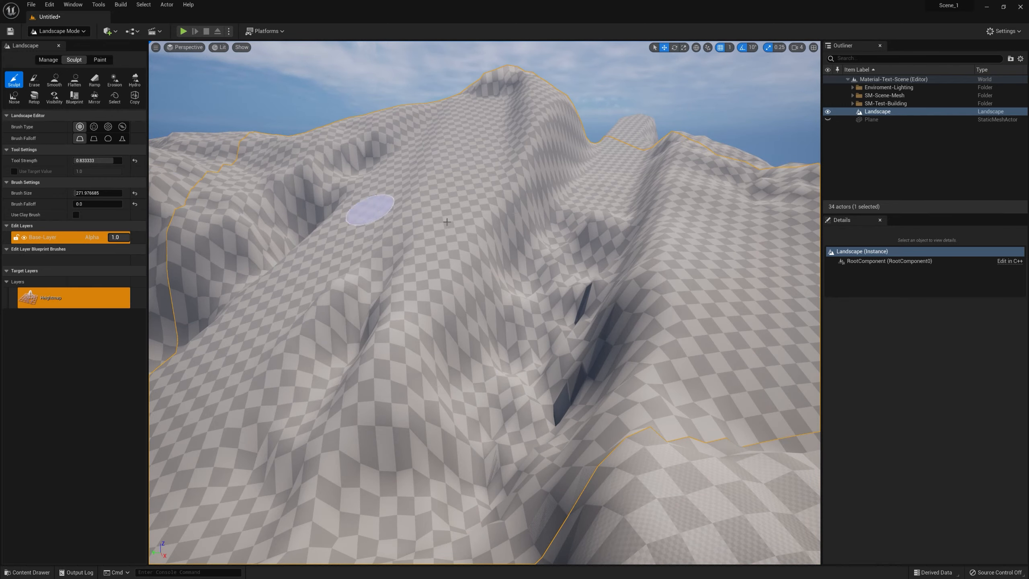
Use the Erosion tool to wear down the mountain's front slopes and the raised terrain along the ramps.
right_click_drag(367, 209, 436, 214)
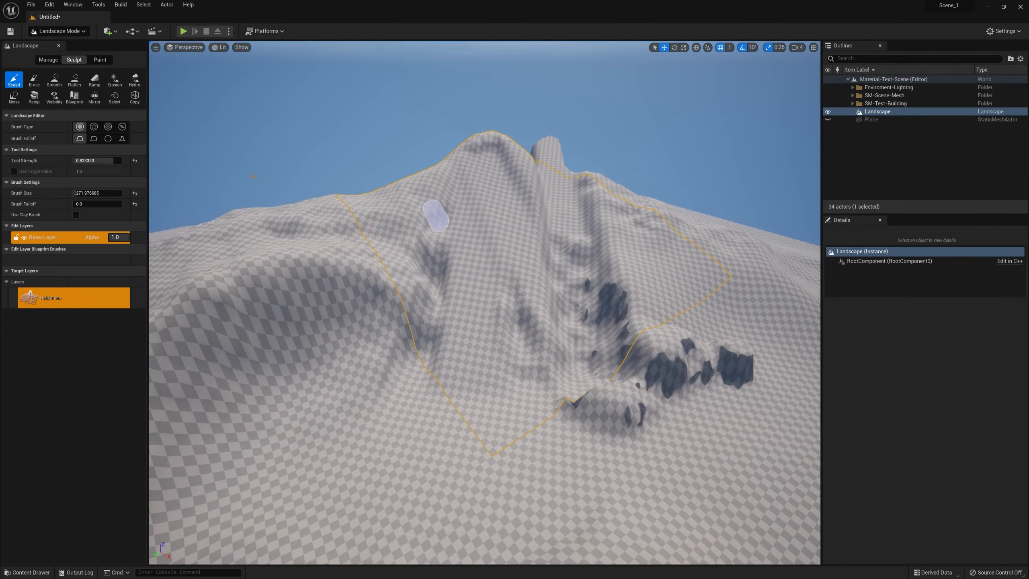
left_click(114, 80)
right_click_drag(528, 240, 527, 276)
mouse_move(526, 275)
left_mouse_down()
mouse_move(393, 344)
mouse_move(535, 429)
mouse_move(333, 471)
mouse_move(277, 352)
mouse_move(528, 329)
mouse_move(443, 253)
mouse_move(383, 271)
mouse_move(506, 304)
mouse_move(453, 364)
mouse_move(526, 448)
mouse_move(356, 449)
mouse_move(457, 503)
mouse_move(567, 487)
mouse_move(638, 328)
mouse_move(630, 292)
left_mouse_up()
mouse_move(579, 272)
left_mouse_down()
mouse_move(527, 247)
mouse_move(474, 249)
mouse_move(518, 253)
mouse_move(511, 311)
mouse_move(532, 409)
mouse_move(602, 501)
mouse_move(616, 487)
mouse_move(640, 496)
left_mouse_up()
mouse_move(639, 495)
right_mouse_down()
mouse_move(700, 486)
mouse_move(724, 460)
right_mouse_up()
mouse_move(723, 460)
left_mouse_down()
mouse_move(652, 426)
mouse_move(578, 328)
mouse_move(526, 443)
mouse_move(689, 517)
mouse_move(752, 429)
mouse_move(731, 322)
mouse_move(689, 333)
mouse_move(638, 368)
mouse_move(652, 430)
mouse_move(466, 389)
mouse_move(523, 324)
mouse_move(498, 418)
mouse_move(588, 416)
left_mouse_up()
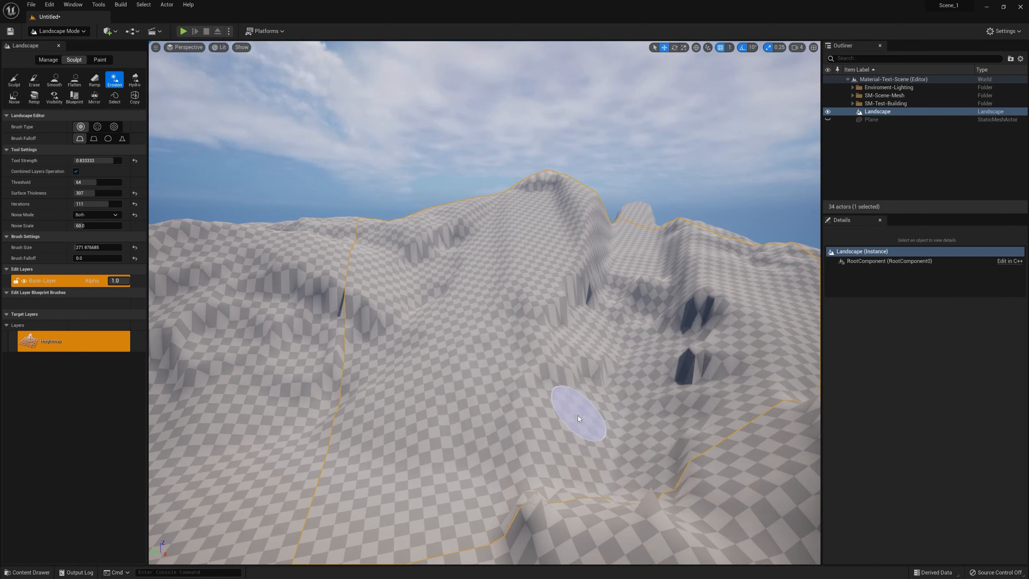
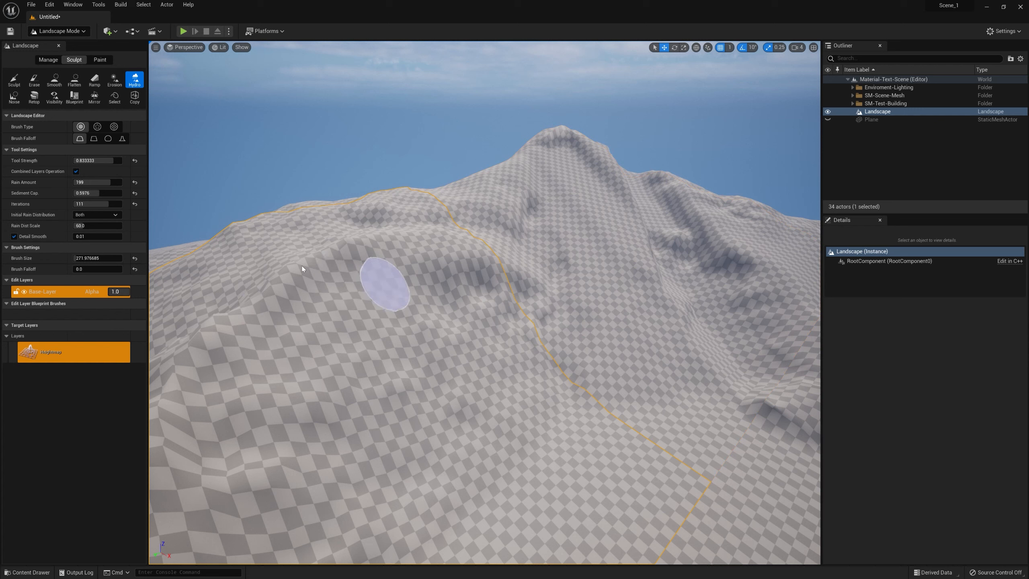
Roughen the slopes around the mountain's base with the Noise tool at strength 5.0 and noise mode Add.
left_click(14, 97)
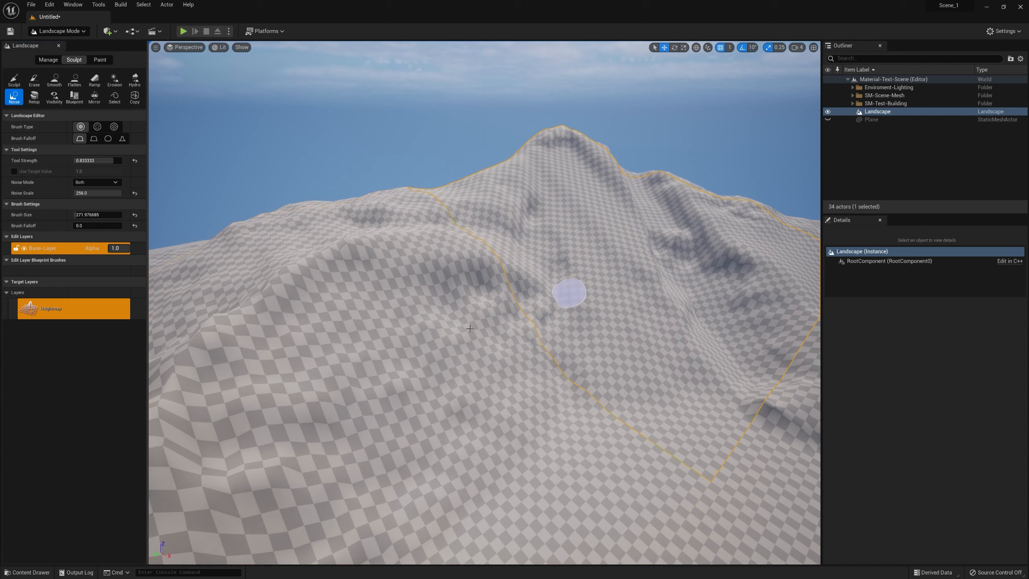
left_click(101, 161)
type("5")
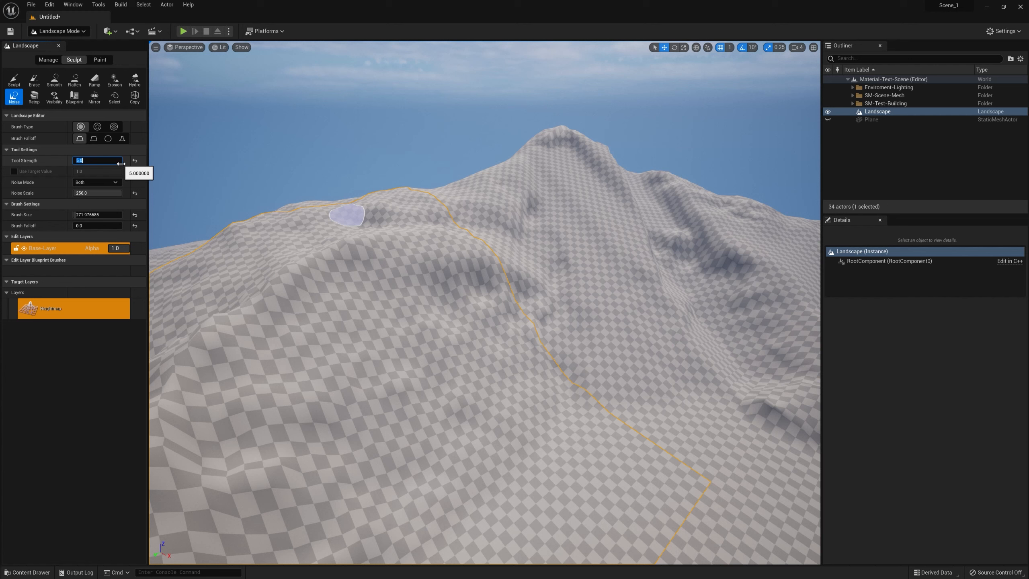
key("Return")
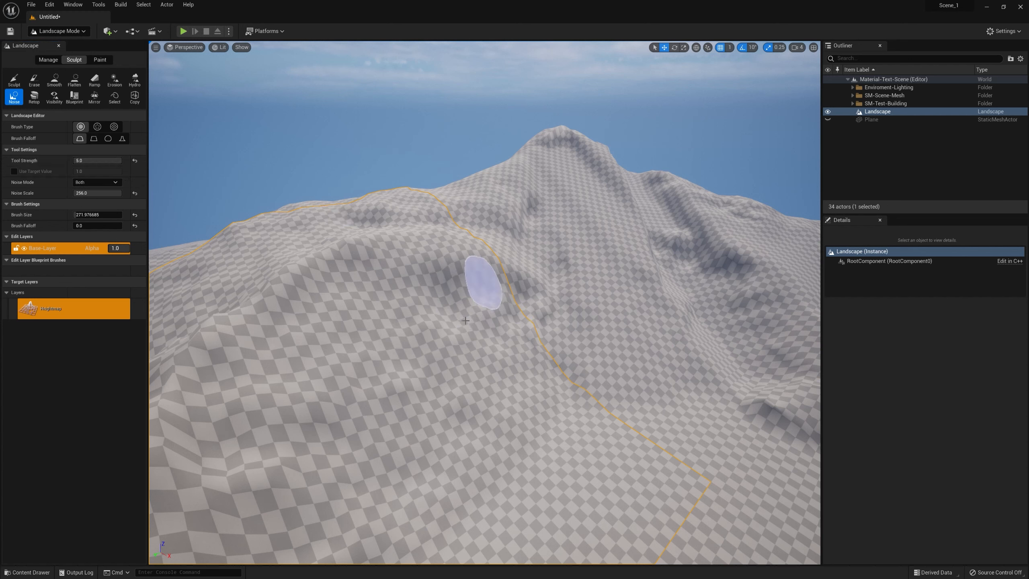
left_click(117, 184)
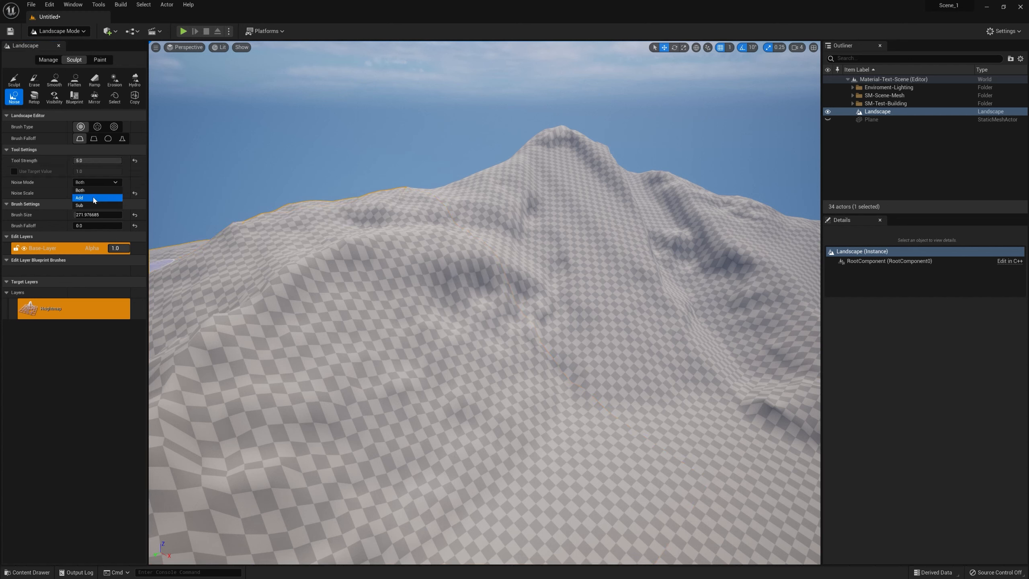
left_click(89, 198)
left_click_drag(750, 292, 174, 253)
Review the Retopologize, Visibility and Blueprint tool settings, including the available blueprint brushes.
left_click(36, 99)
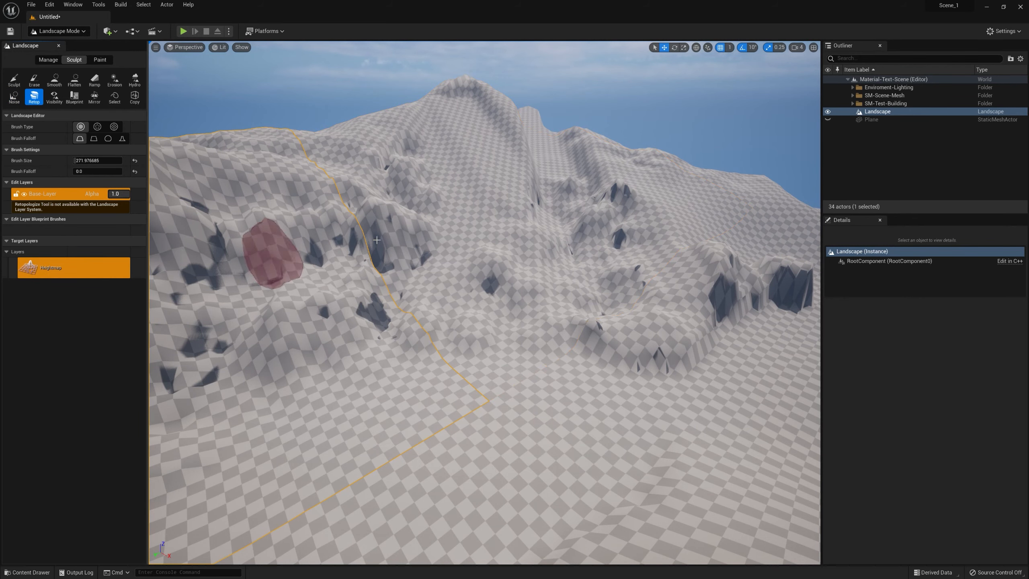
left_click(54, 99)
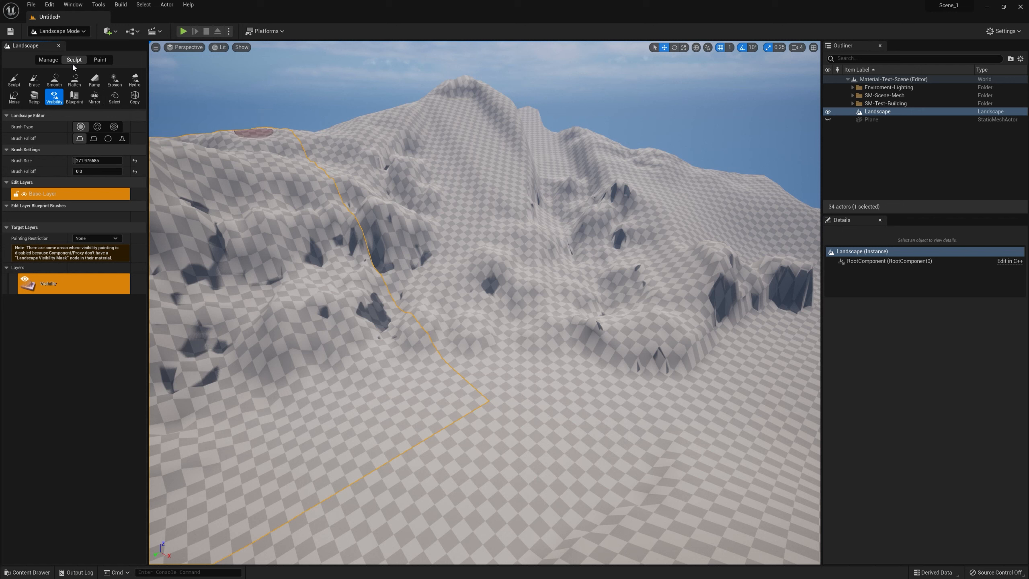
left_click(74, 97)
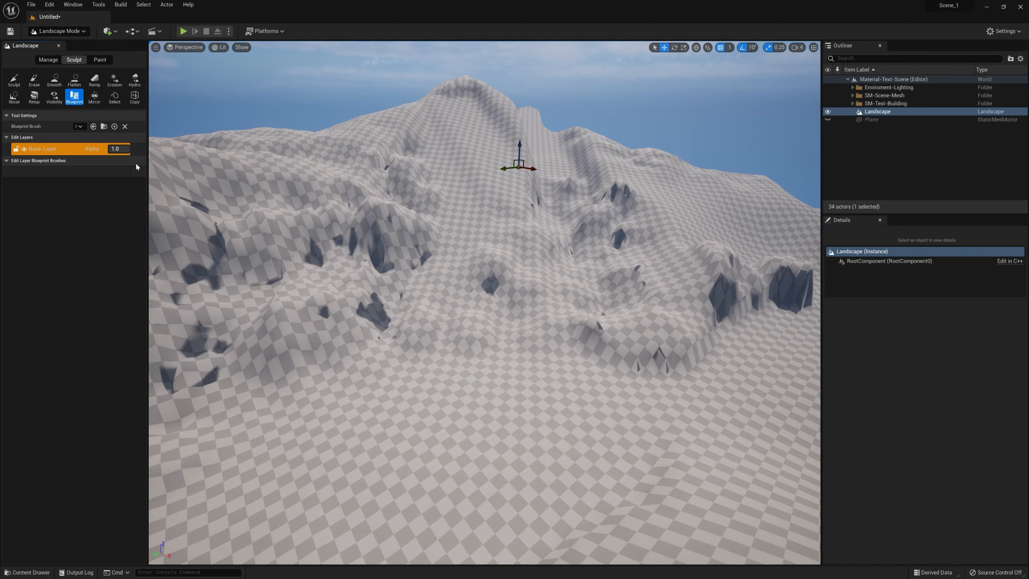
left_click(82, 127)
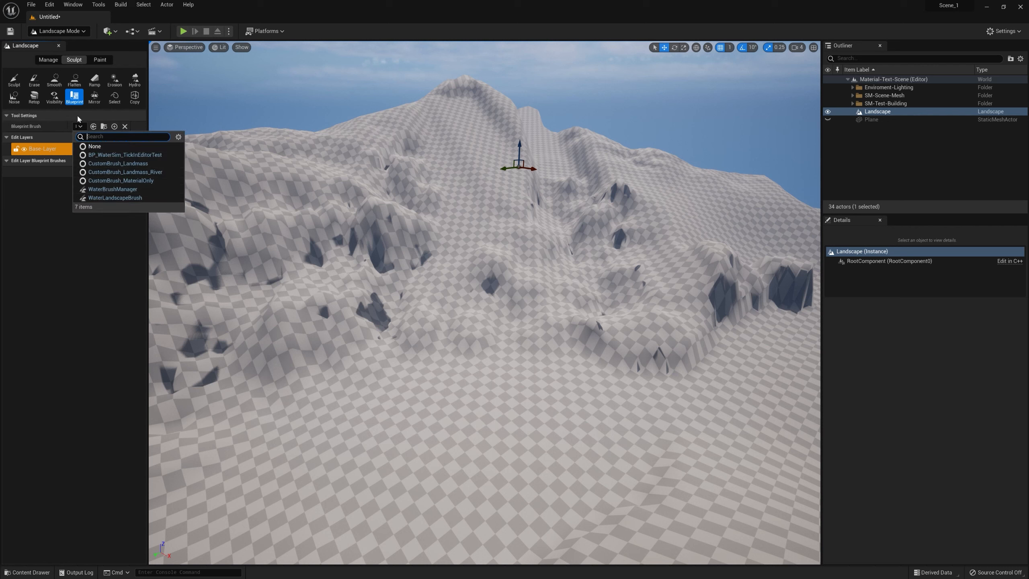
left_click(80, 126)
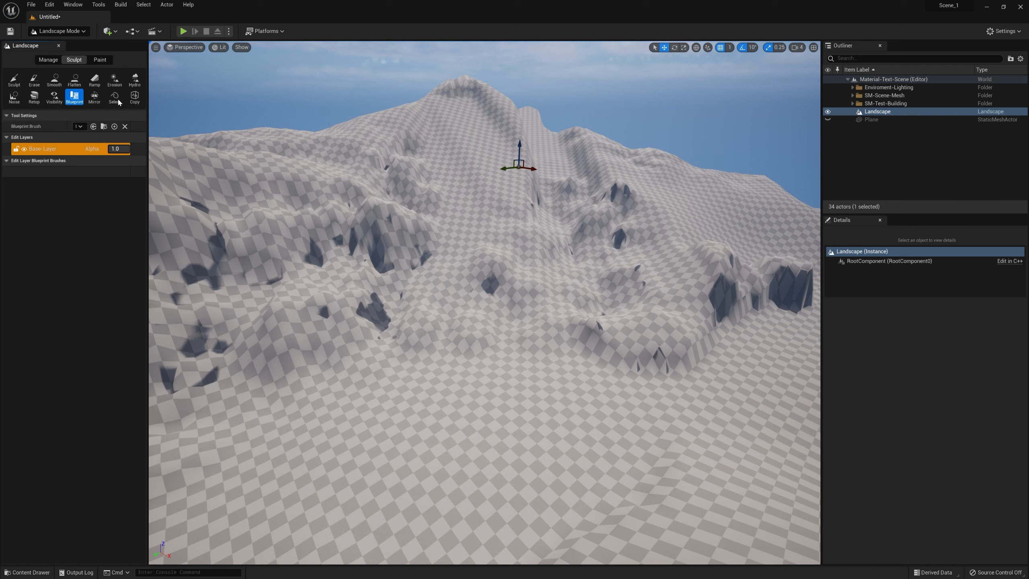
Switch to the Mirror tool and shift the mirror plane along X to about 165.81.
left_click(94, 97)
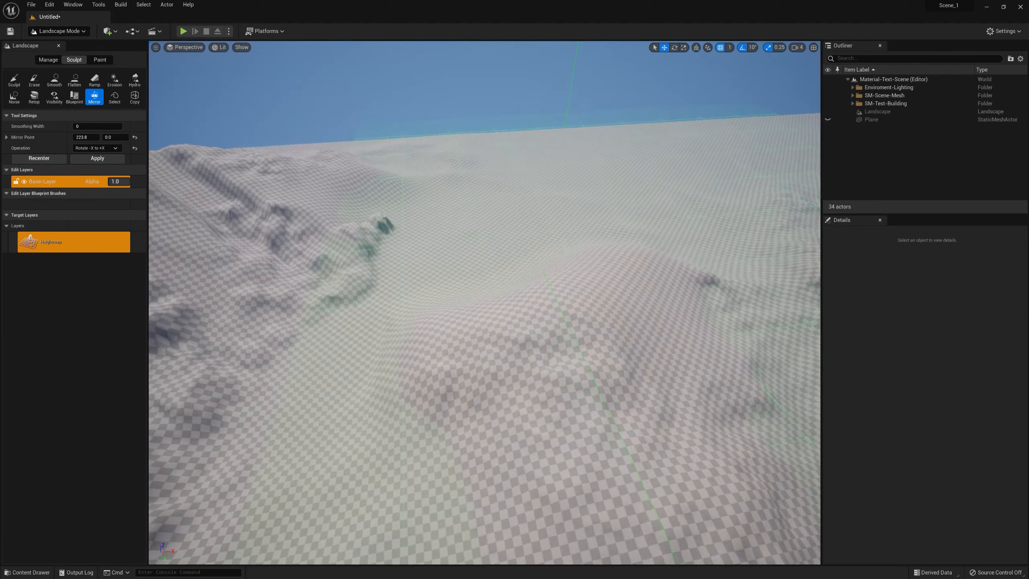
right_click_drag(484, 302, 422, 252)
left_click_drag(517, 355, 435, 356)
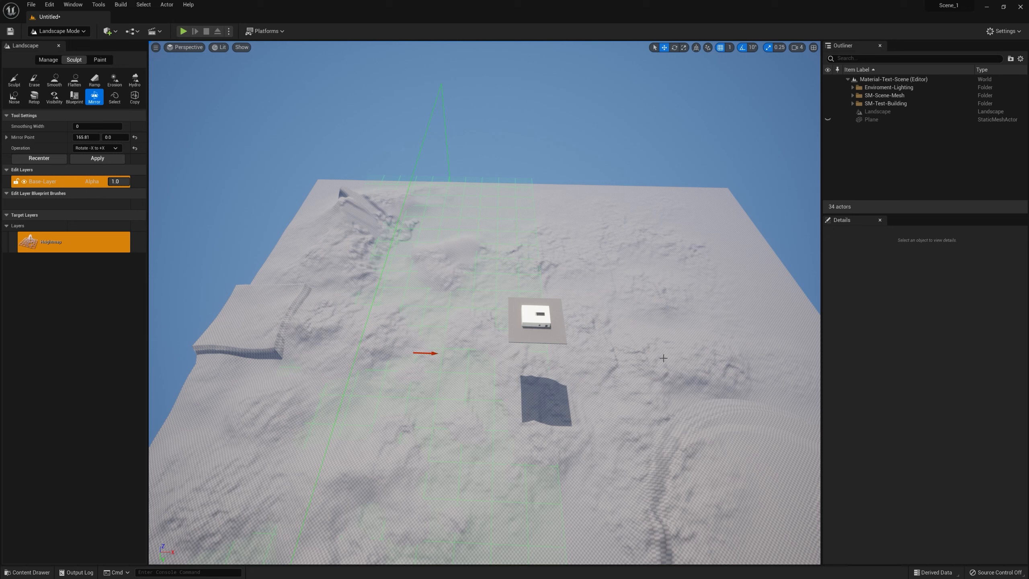
Increase the mirror's smoothing width, reset the mirror point and reposition the mirror plane at X of about 161.5.
left_click(94, 128)
type("1")
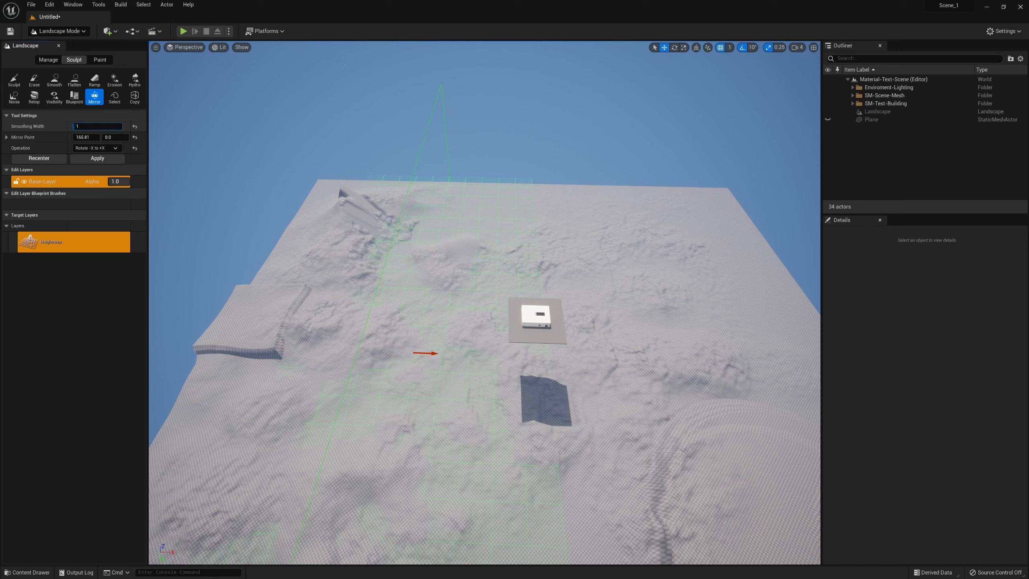
left_click_drag(84, 126, 93, 128)
left_click(135, 138)
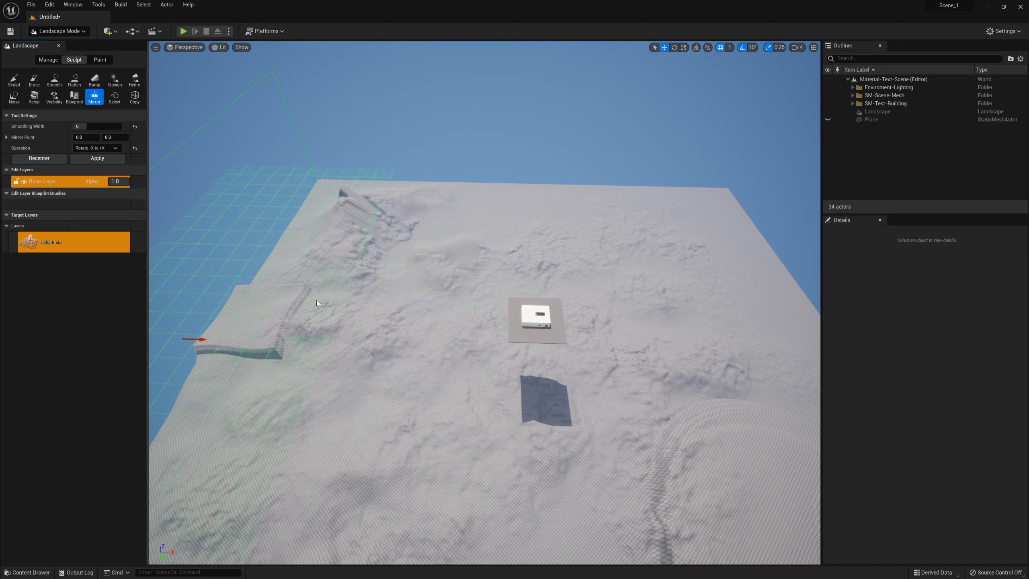
left_click_drag(200, 342, 423, 373)
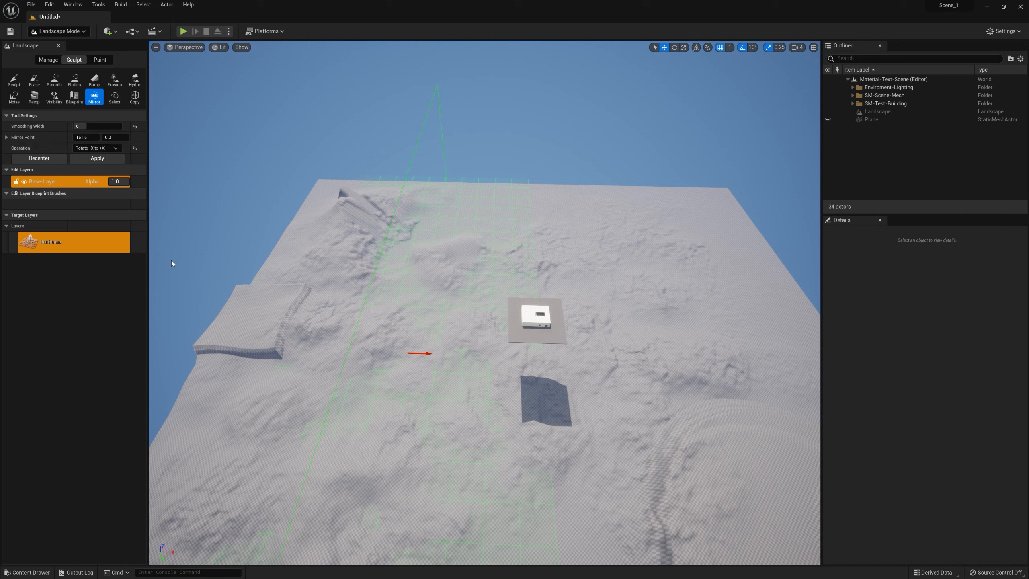
Mirror the landscape across the plane using the Rotate -X to +X operation.
left_click(95, 148)
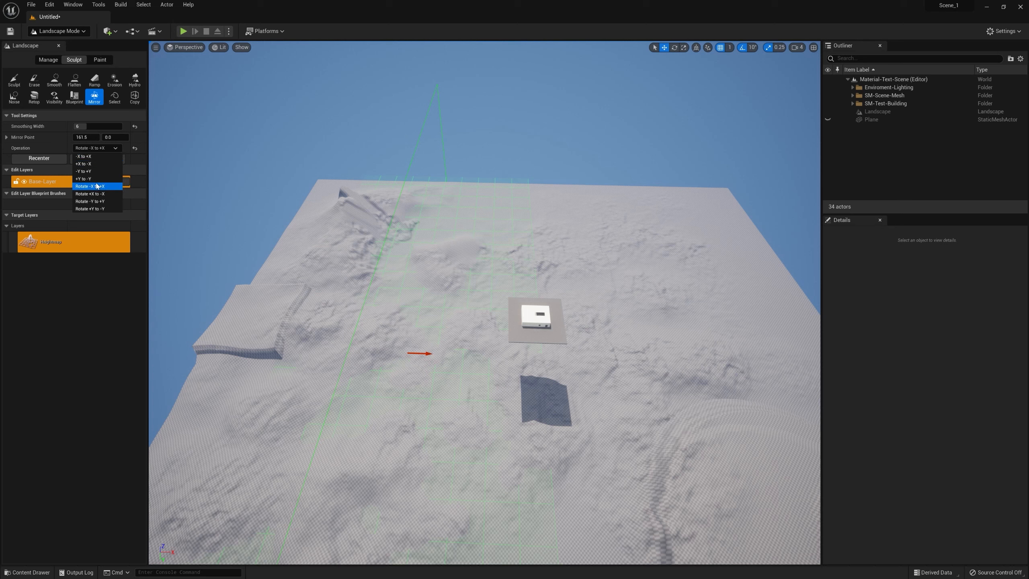
left_click(108, 319)
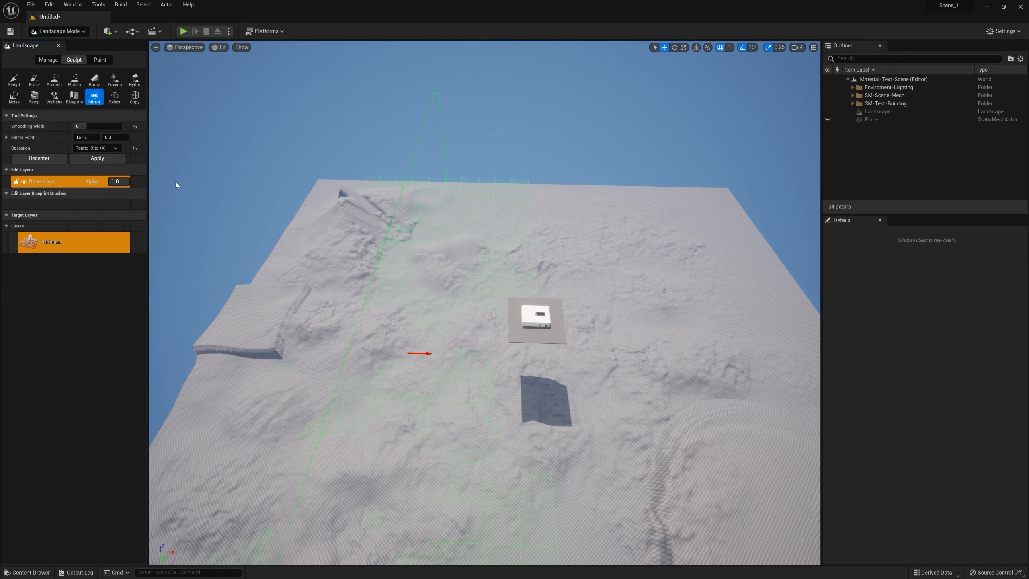
left_click(106, 160)
right_click_drag(300, 297, 373, 297)
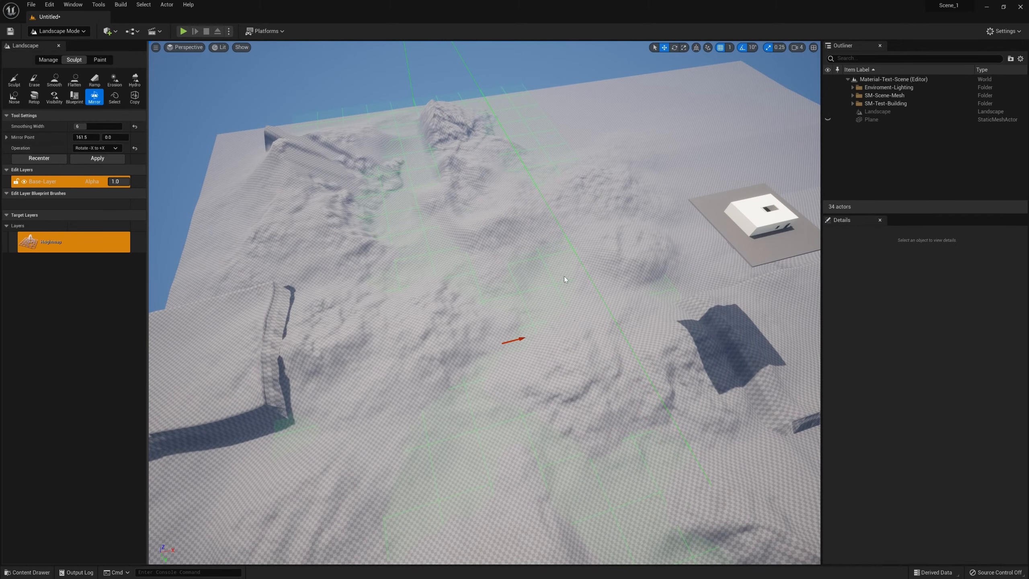
Examine the mirrored terrain from several angles, including the peaks, the valley along the mirror seam and the raised plateaus.
right_click_drag(566, 281, 375, 278)
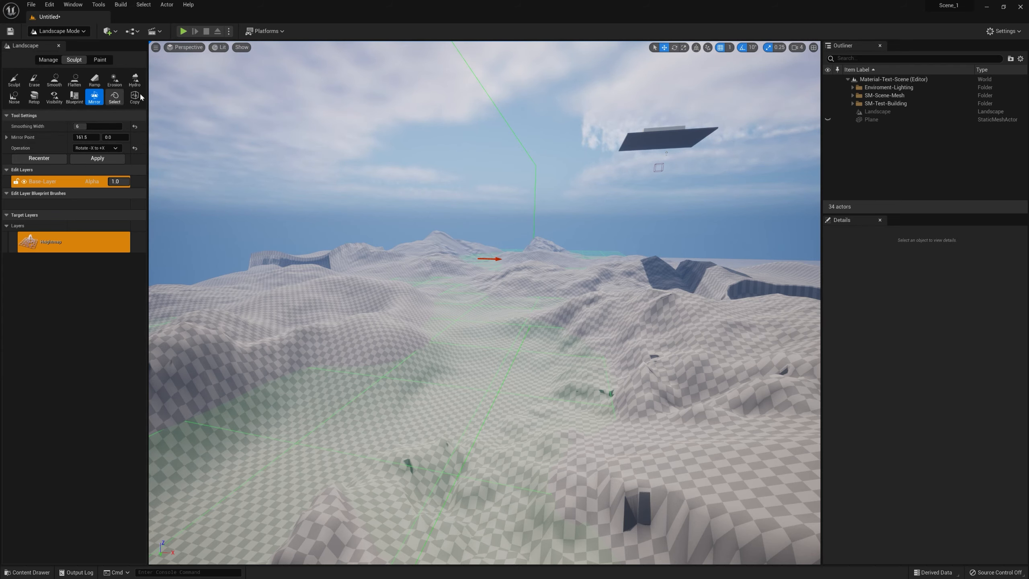
right_click_drag(336, 227, 510, 329)
key("s")
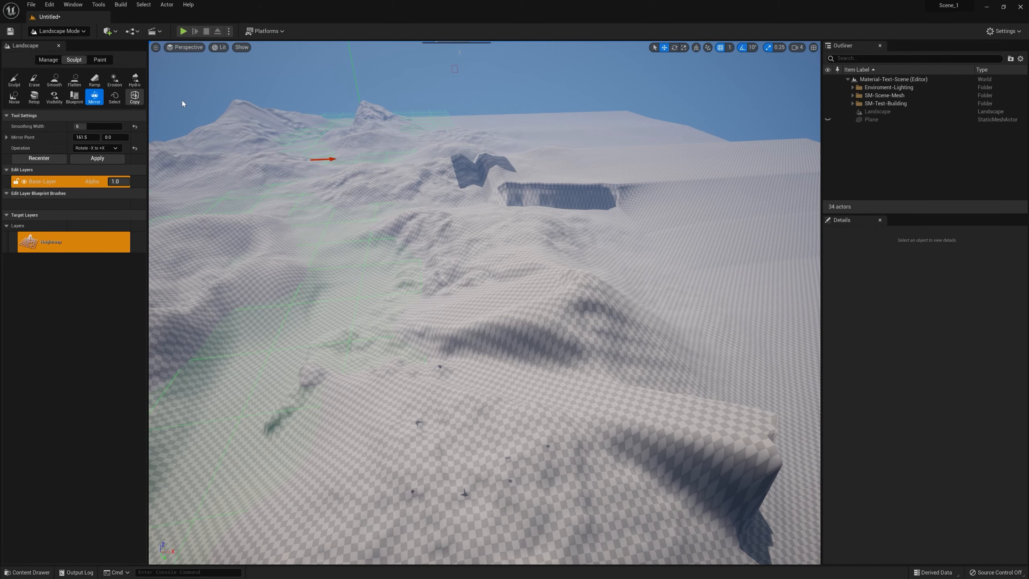
key("s")
right_click_drag(613, 209, 405, 290)
key("w")
key("w")
key("s")
key("w")
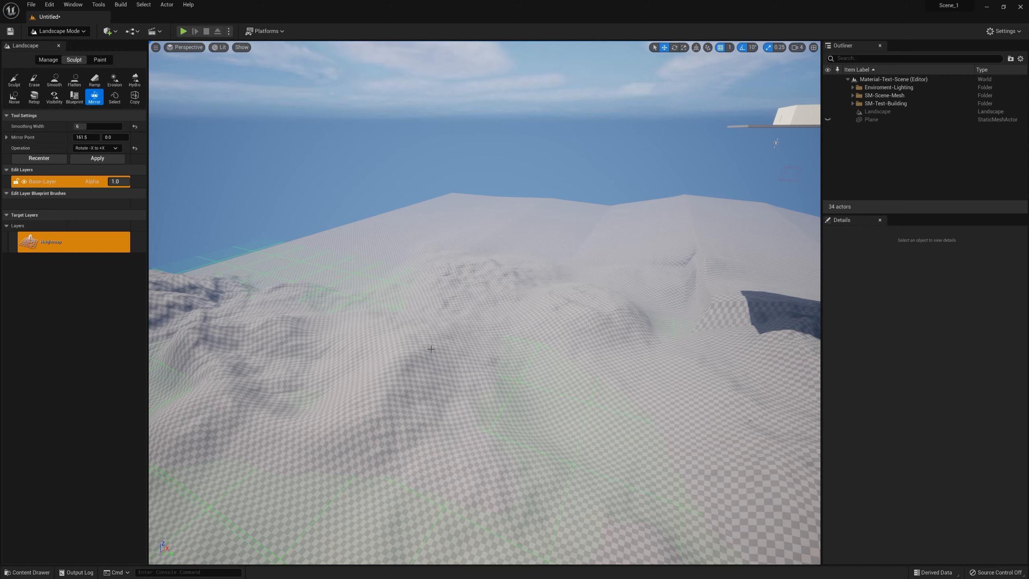
right_click_drag(431, 349, 502, 343)
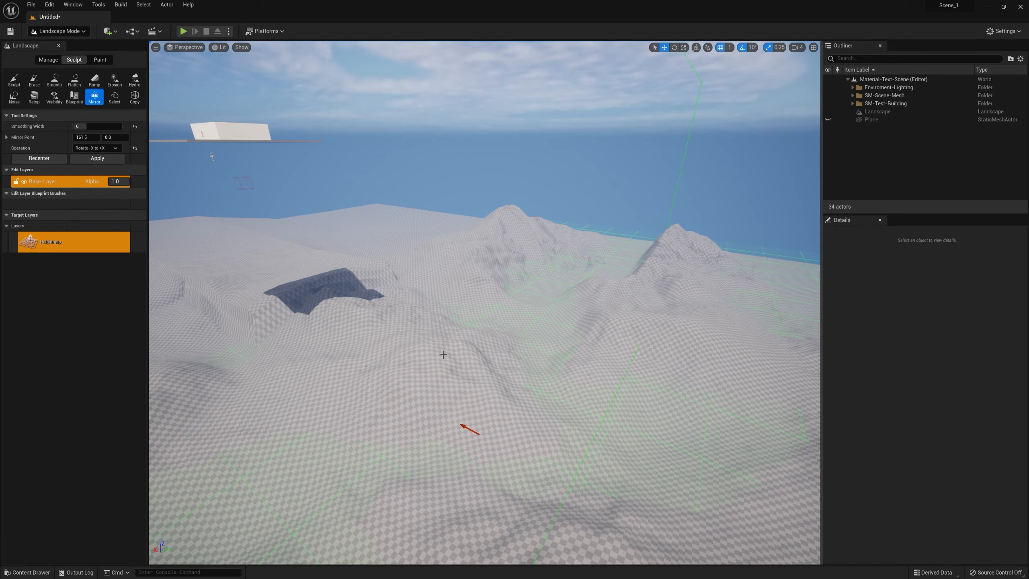
right_click_drag(484, 302, 280, 304)
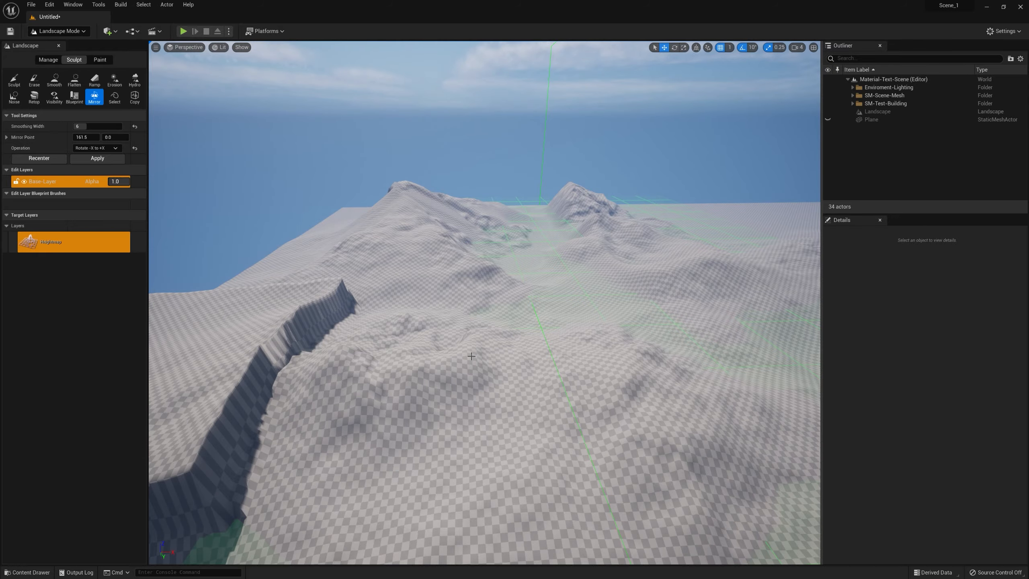
right_click_drag(484, 302, 239, 294)
right_click_drag(709, 219, 603, 260)
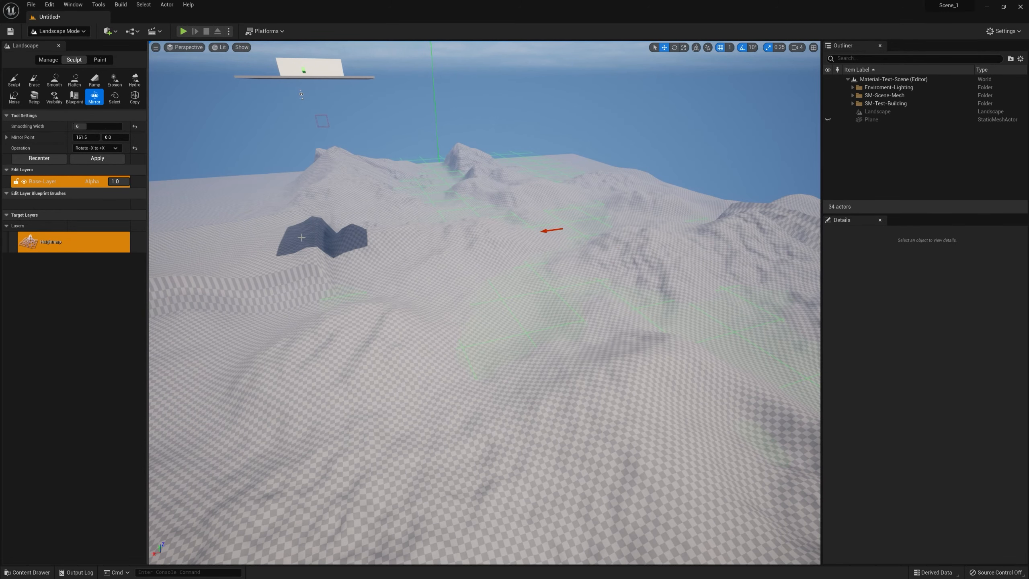
right_click_drag(473, 260, 442, 249)
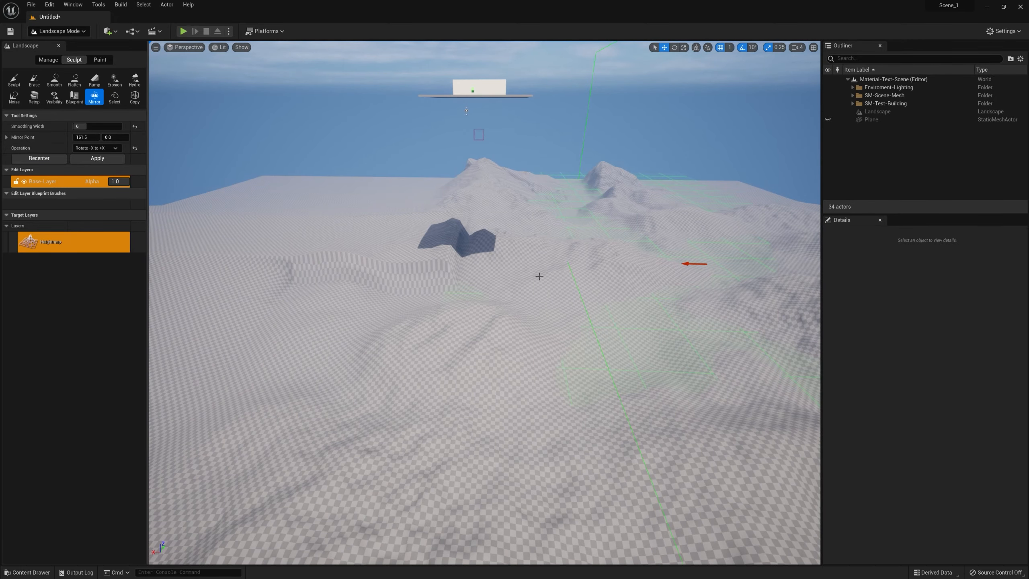
mouse_move(493, 358)
right_mouse_down()
mouse_move(645, 347)
mouse_move(466, 329)
mouse_move(472, 365)
mouse_move(476, 354)
right_mouse_up()
key("w")
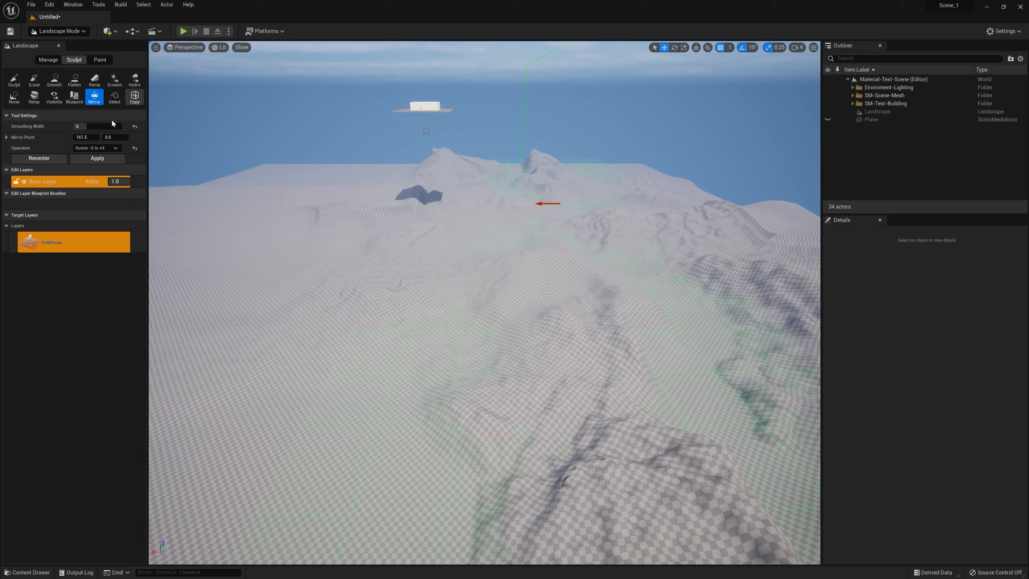
Review the Paint mode tools and the Resize tool's component size settings in Manage mode.
left_click(99, 60)
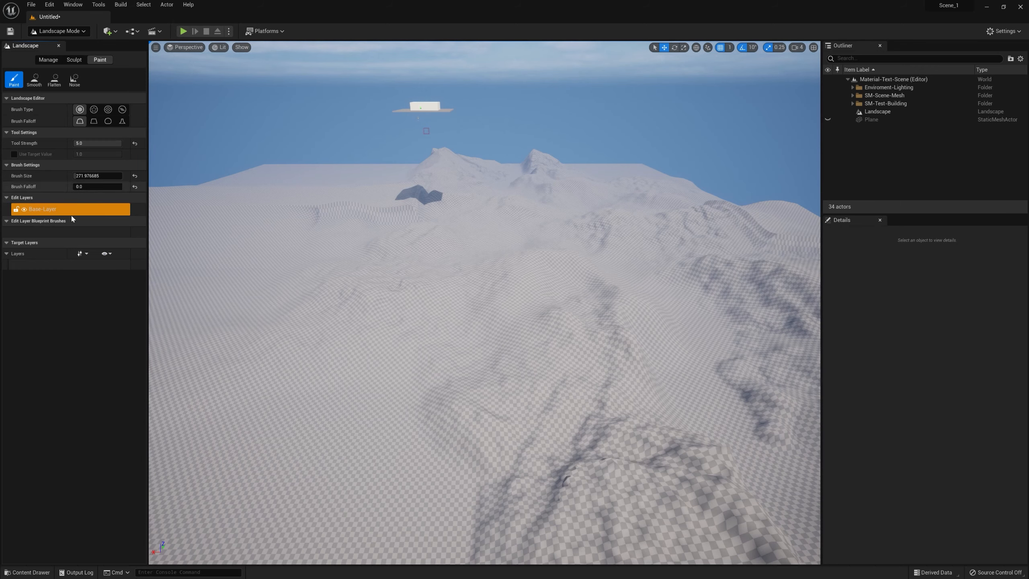
right_click_drag(404, 321, 480, 258)
key("w")
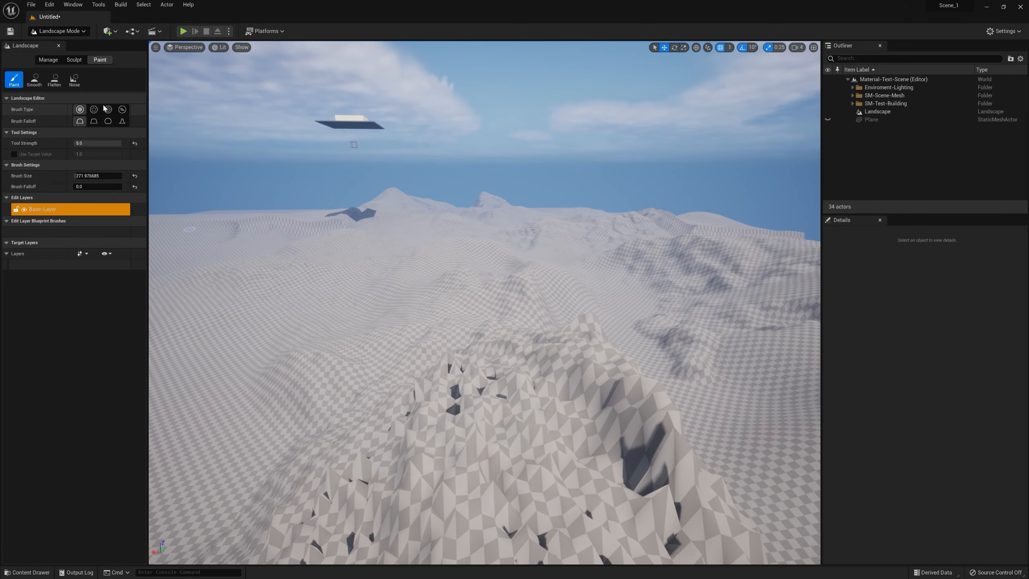
left_click(47, 60)
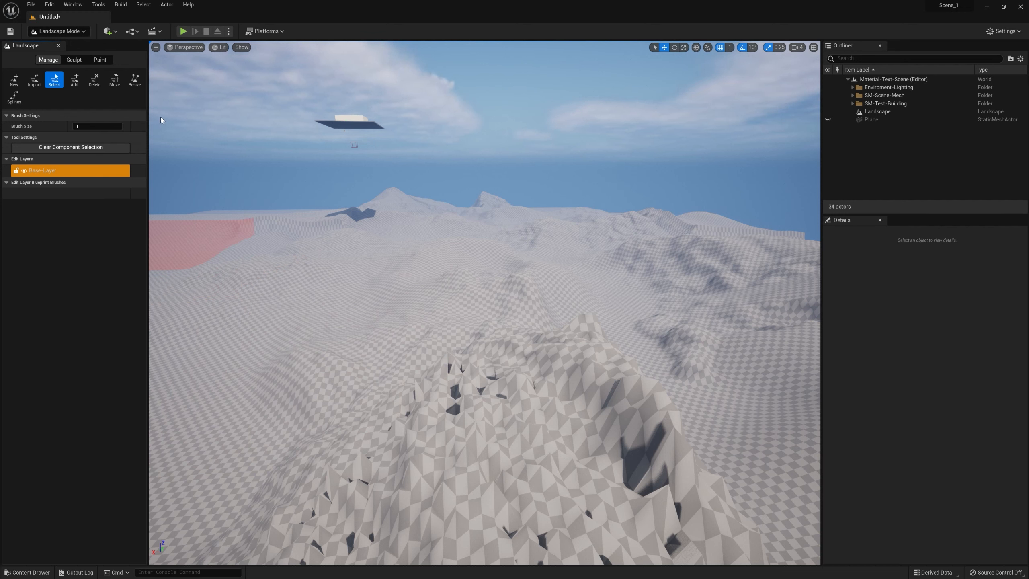
left_click(135, 80)
right_click_drag(485, 302, 665, 304)
key("s")
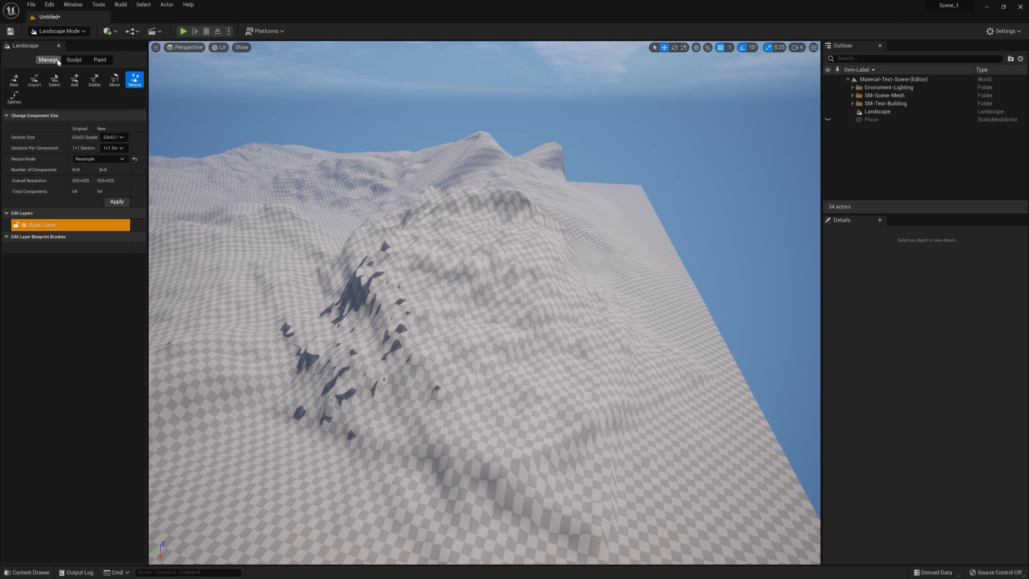
Smooth the jagged spikes on the mountainside with the Smooth tool, resetting brush size to 2048 and brush falloff to 0.5.
left_click(73, 60)
left_click(54, 80)
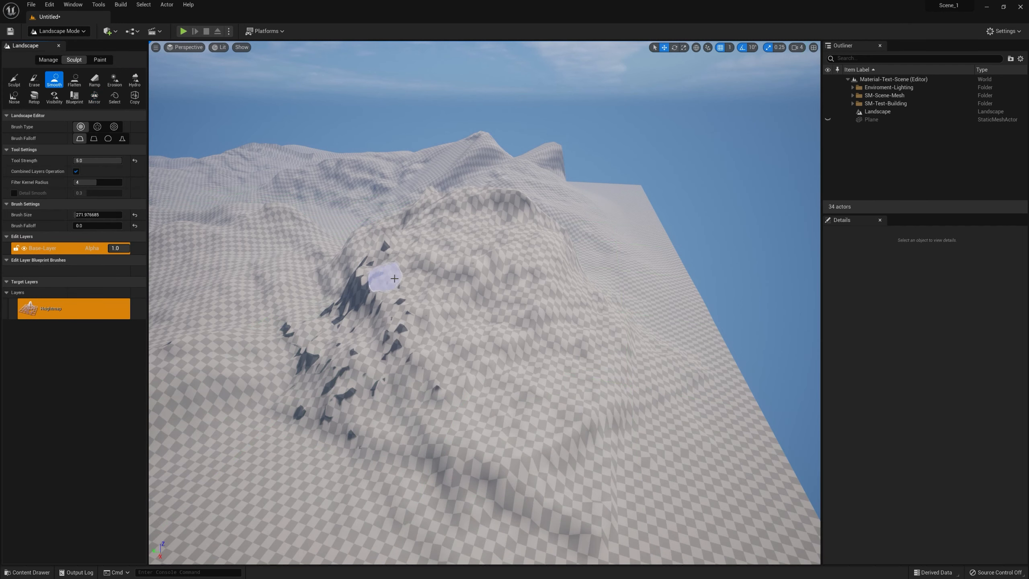
mouse_move(379, 276)
left_mouse_down()
mouse_move(344, 299)
mouse_move(356, 296)
left_mouse_up()
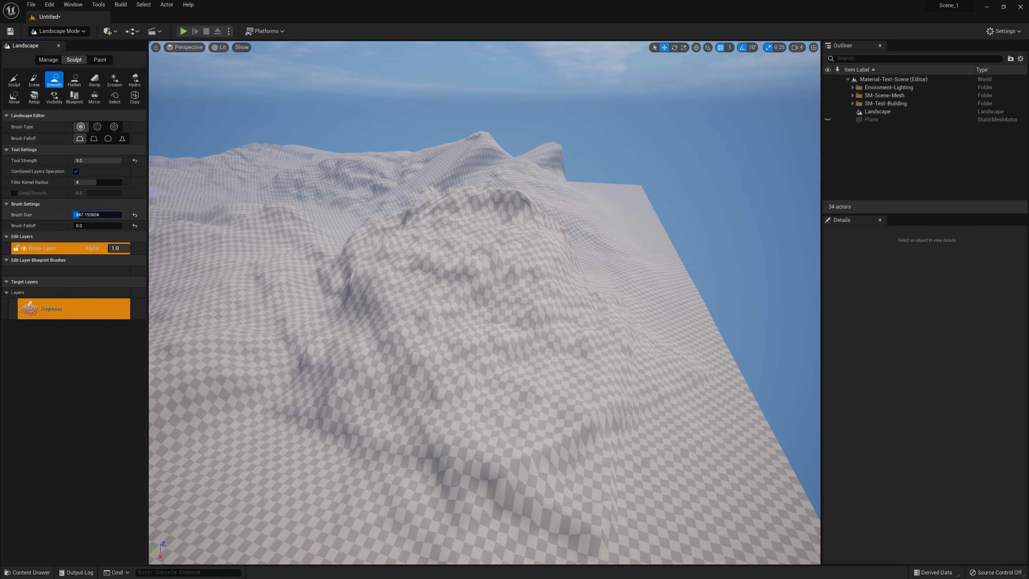
left_click_drag(87, 214, 128, 229)
left_click(136, 225)
left_click(135, 214)
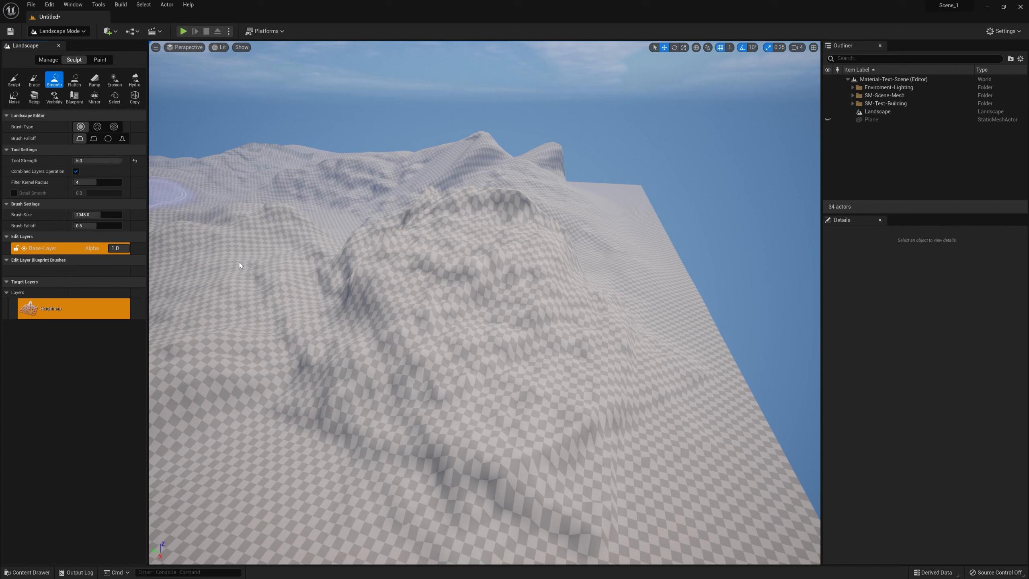
mouse_move(356, 319)
left_mouse_down()
mouse_move(326, 342)
mouse_move(618, 333)
mouse_move(362, 231)
mouse_move(581, 326)
mouse_move(333, 436)
mouse_move(321, 202)
mouse_move(382, 245)
mouse_move(494, 225)
mouse_move(413, 352)
left_mouse_up()
mouse_move(413, 352)
right_mouse_down()
mouse_move(292, 344)
mouse_move(283, 263)
mouse_move(425, 356)
mouse_move(592, 345)
mouse_move(494, 368)
right_mouse_up()
key("w")
Return to the Resize tool and inspect the landscape's mesh density in Wireframe view mode.
left_click(48, 60)
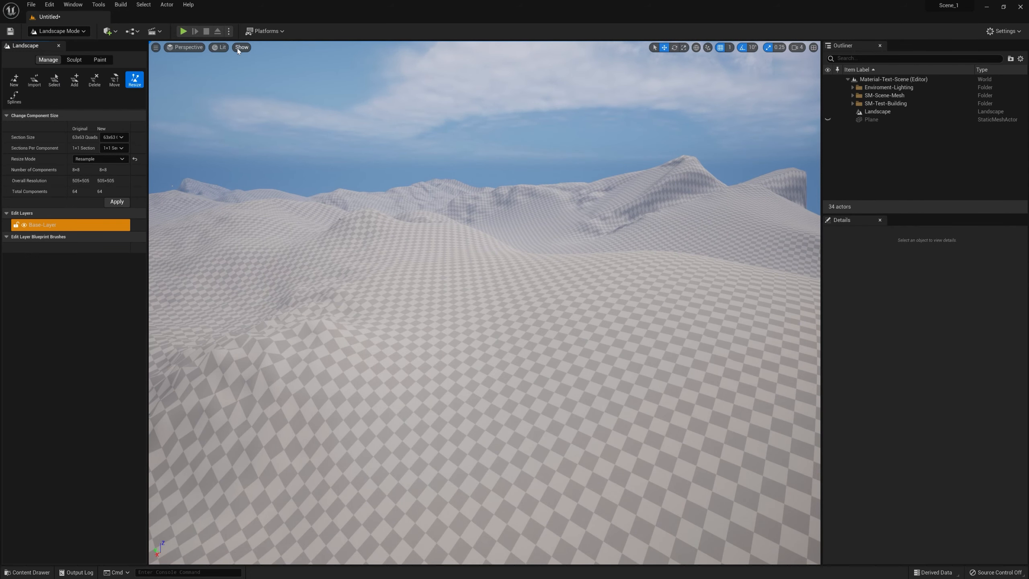
left_click(221, 48)
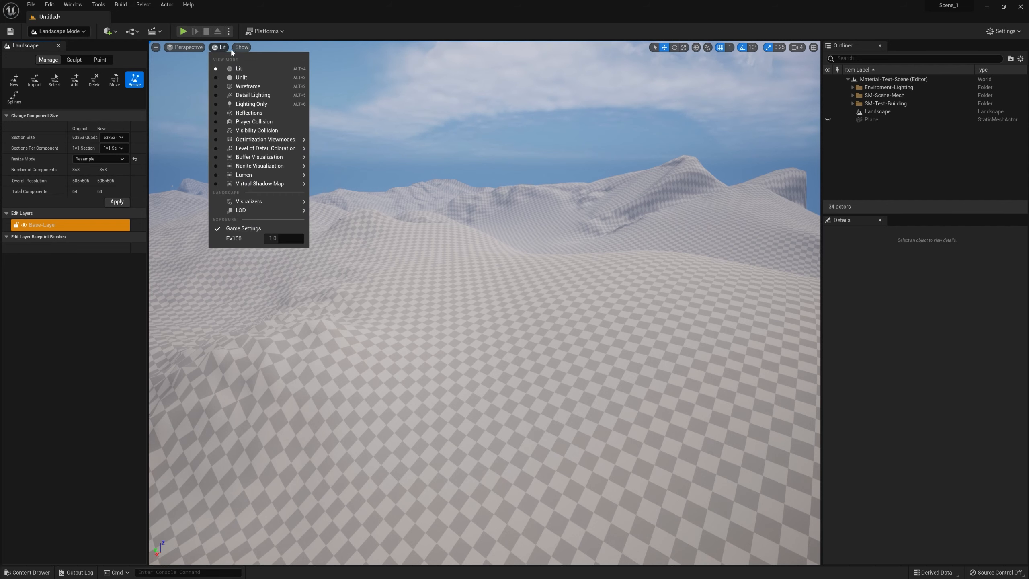
left_click(249, 86)
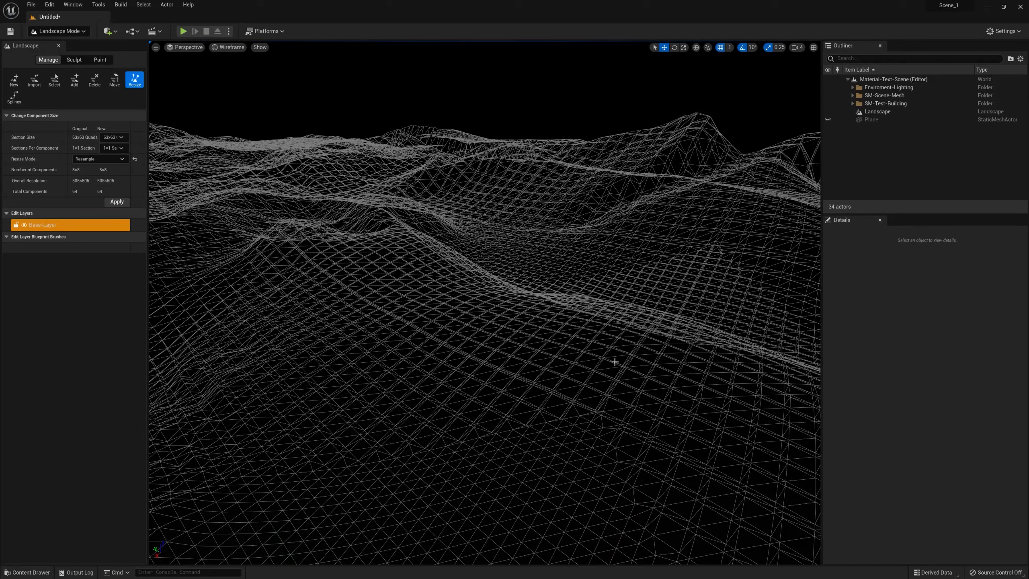
right_click_drag(517, 358, 551, 358)
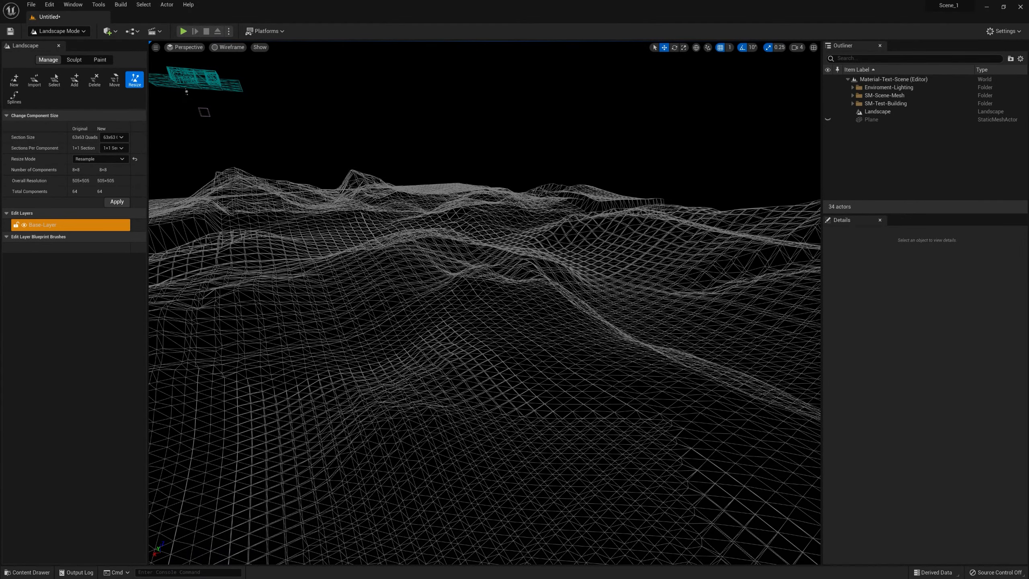
right_click_drag(484, 303, 365, 353)
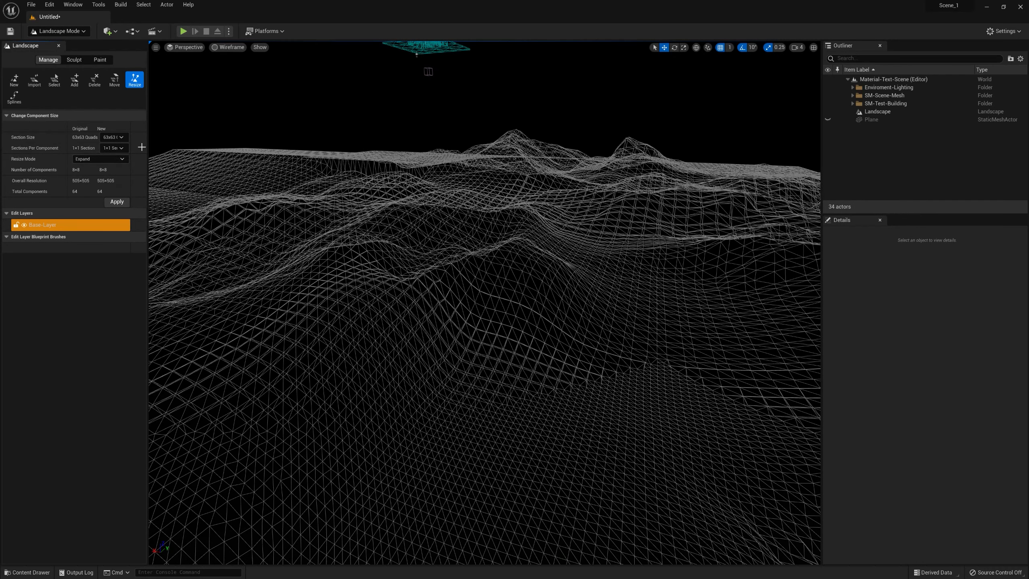
Set the landscape's resize mode to Resample and inspect its wireframe grid from above and up close.
left_click(104, 158)
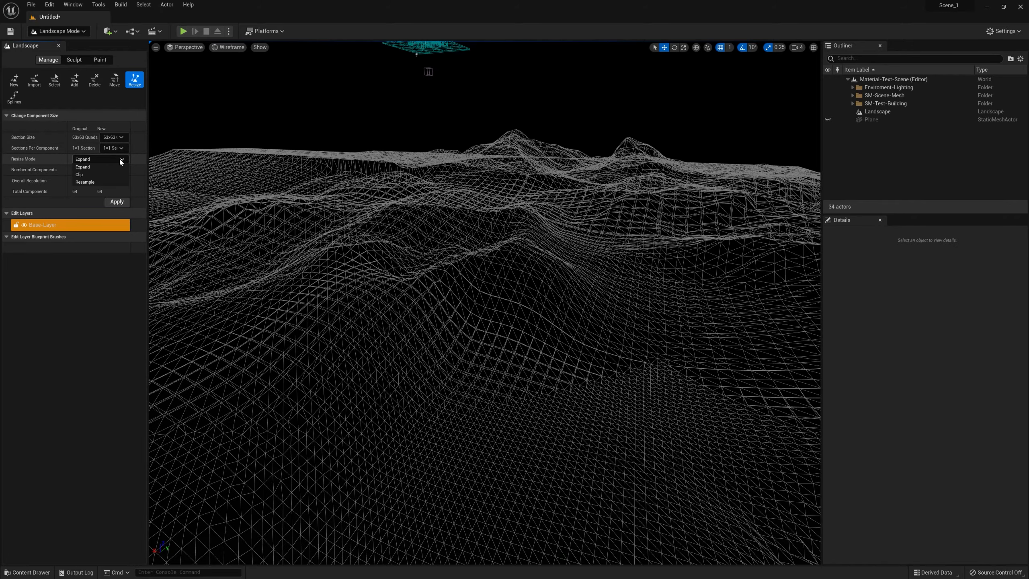
left_click(94, 183)
right_click_drag(162, 197, 218, 292)
key("s")
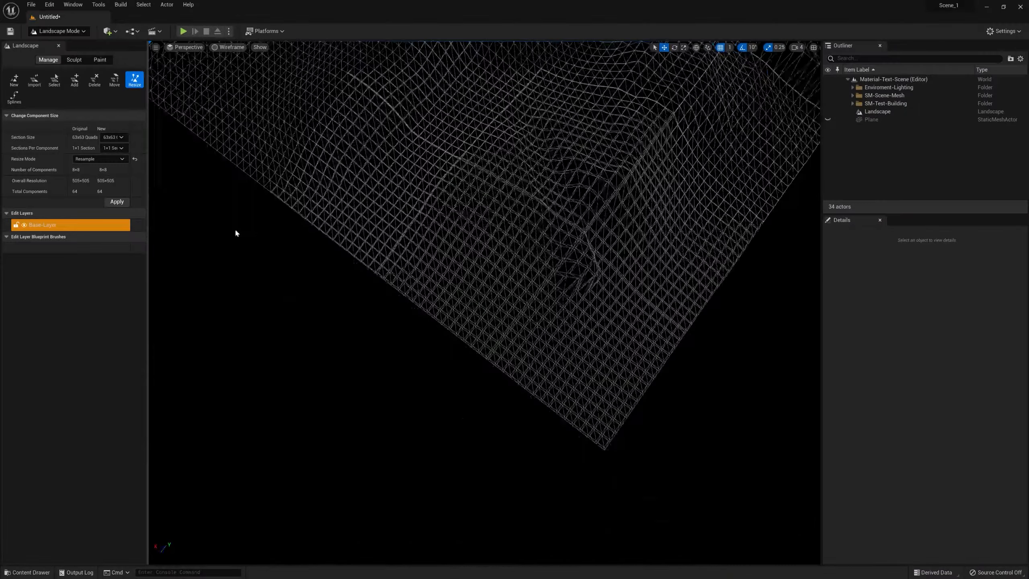
right_click_drag(413, 195, 413, 101)
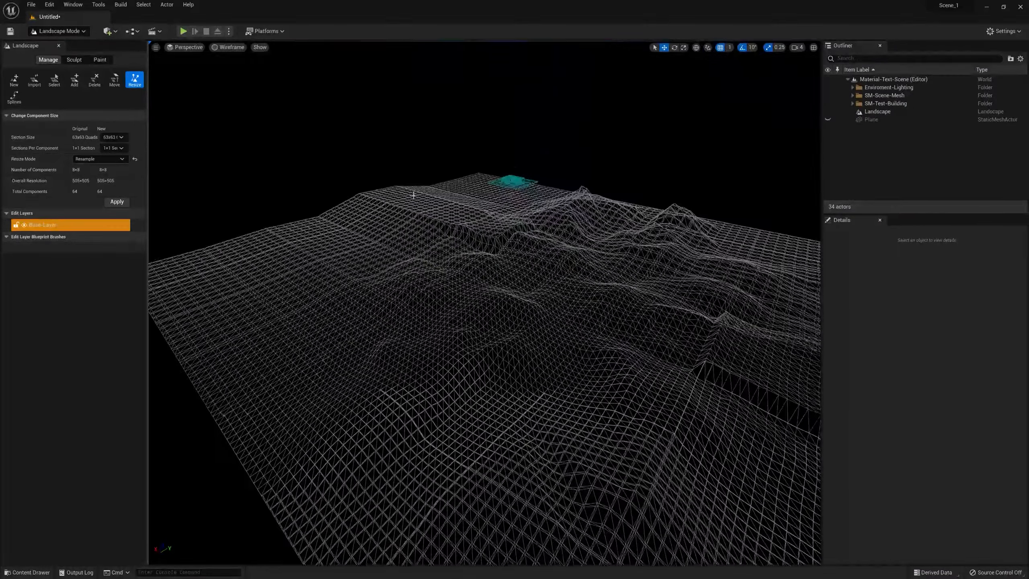
right_click_drag(642, 344, 498, 308)
key("w")
key("w")
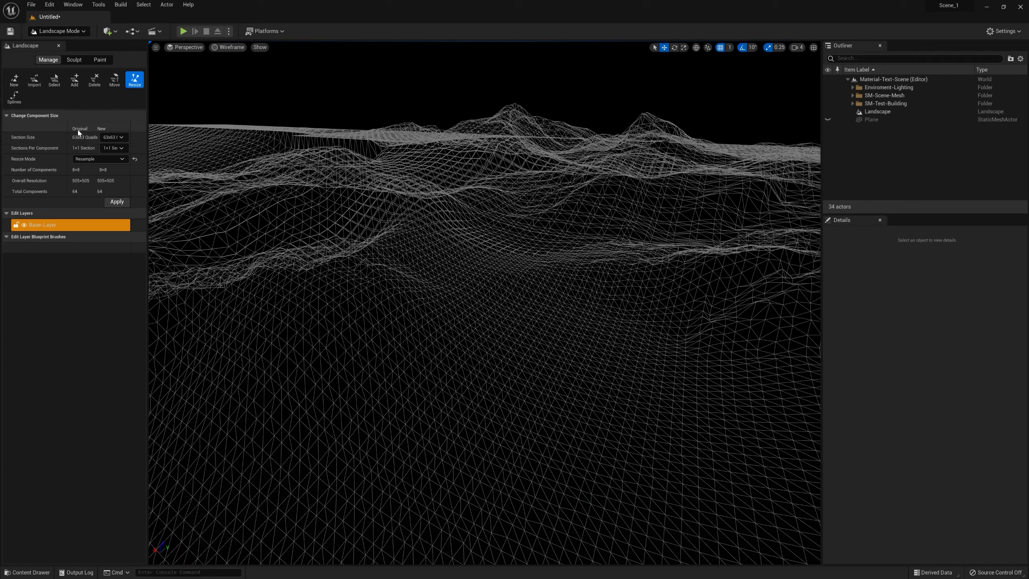
Resample the landscape with a section size of 127x127 quads and 2x2 sections per component.
left_click(125, 137)
left_click(131, 185)
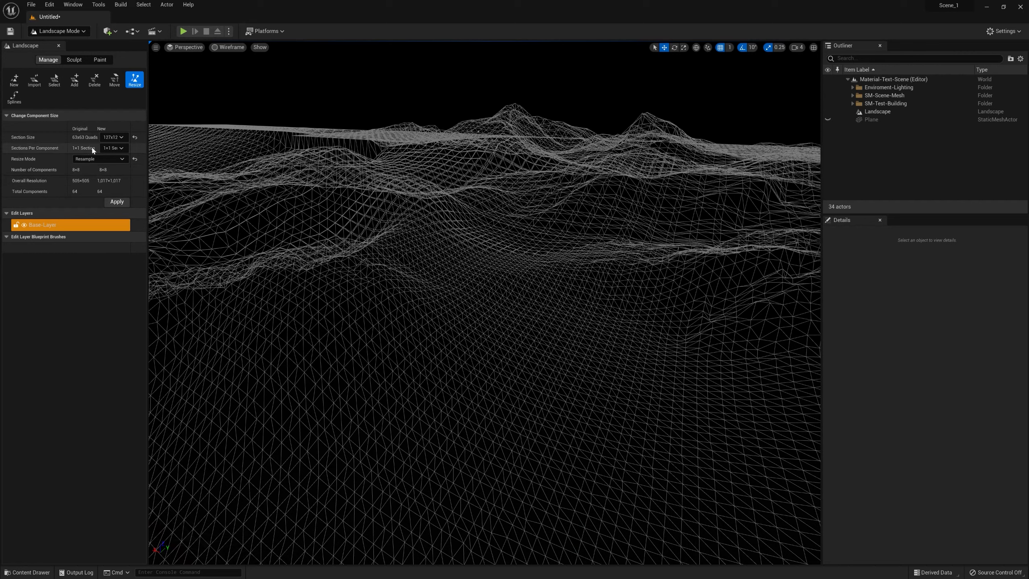
left_click(125, 147)
left_click(117, 171)
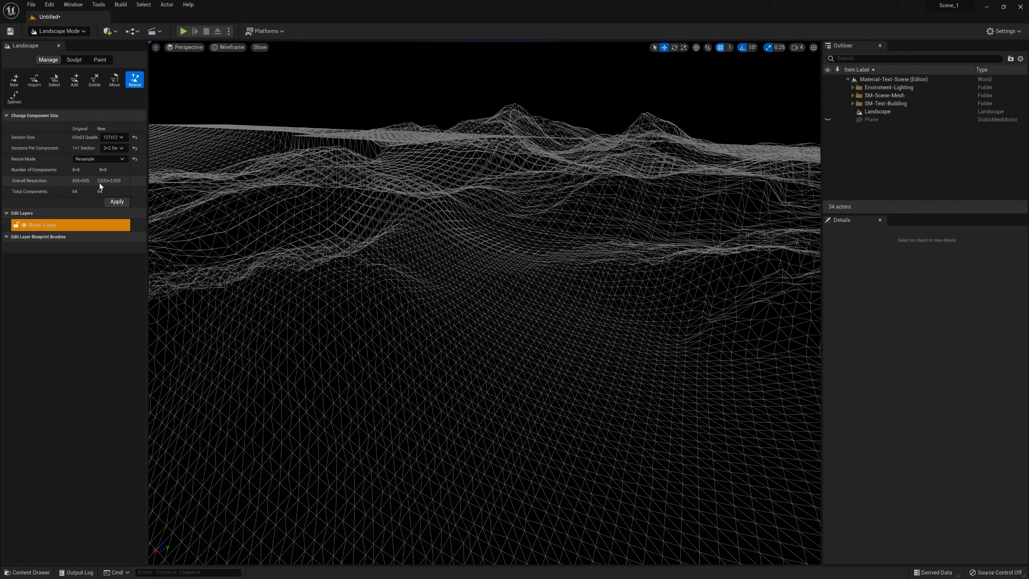
left_click(116, 201)
right_click_drag(345, 333, 412, 333)
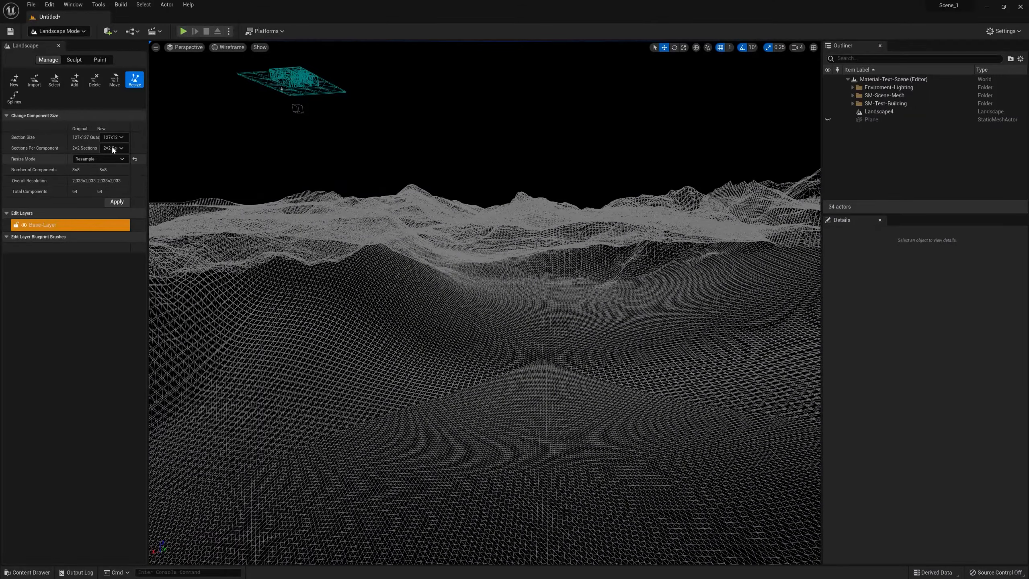
Resample the landscape again with a section size of 255x255 quads.
left_click(121, 136)
left_click(127, 193)
left_click(121, 204)
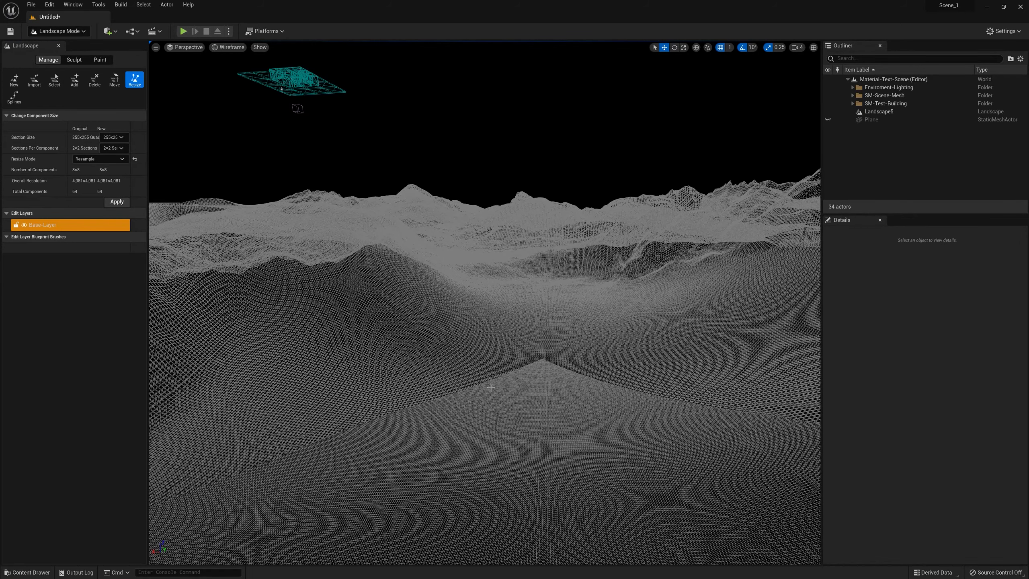
right_click(496, 349)
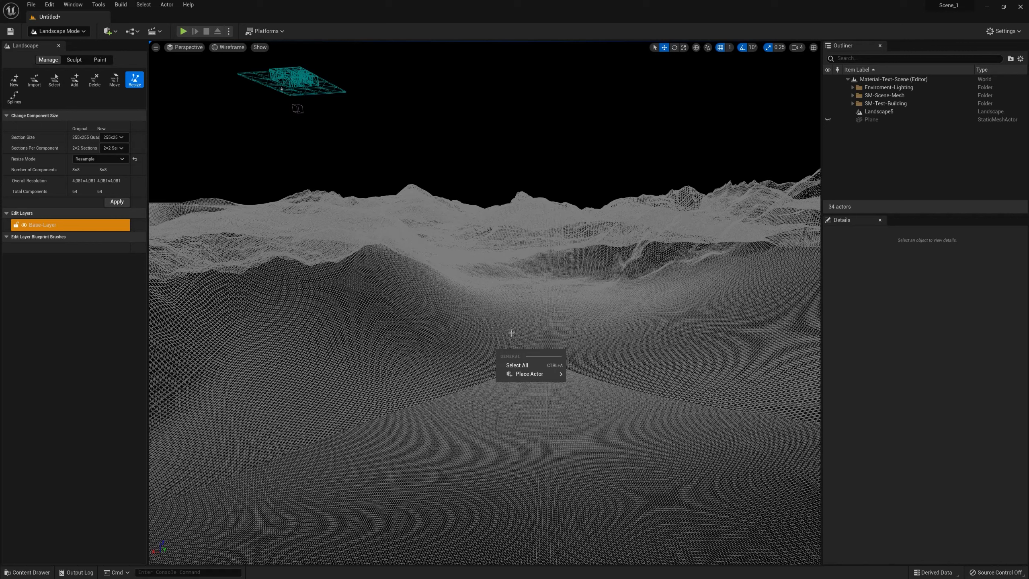
left_click(545, 159)
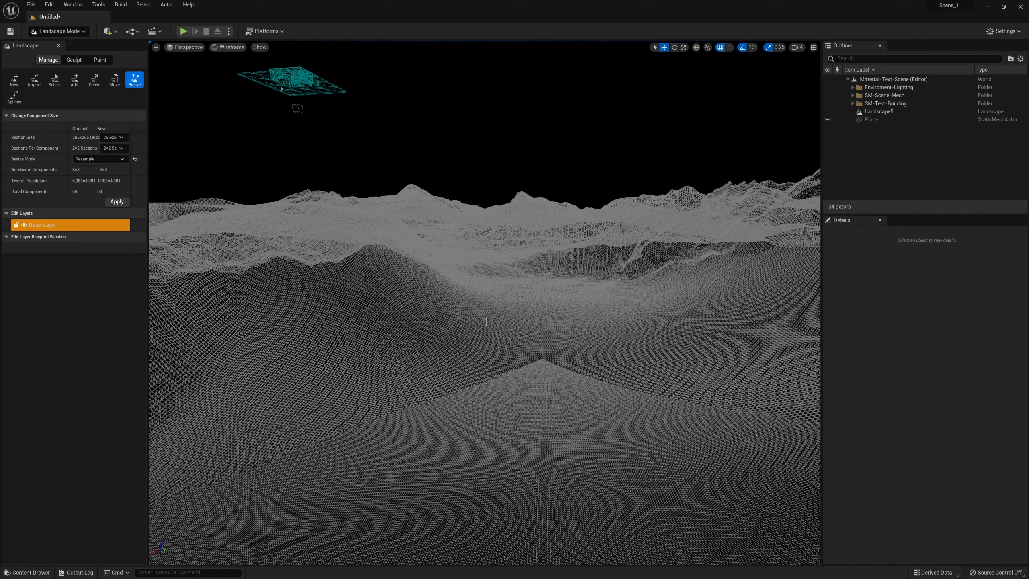
Inspect the wireframe of the resampled terrain and switch the view mode back to Lit.
right_click_drag(474, 326, 430, 365)
right_click_drag(289, 154, 449, 117)
left_click(232, 48)
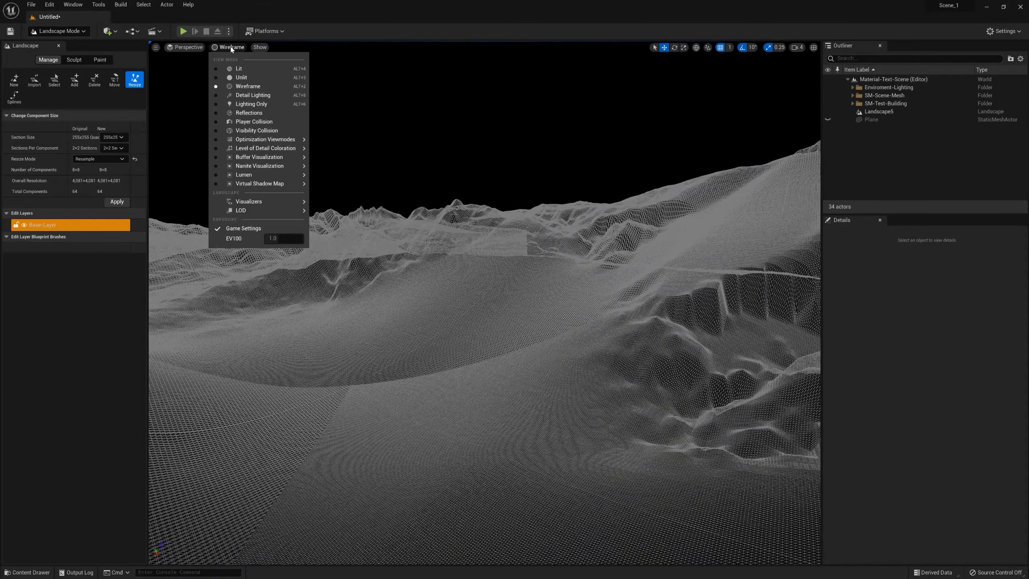
left_click(242, 67)
right_click_drag(323, 156, 218, 139)
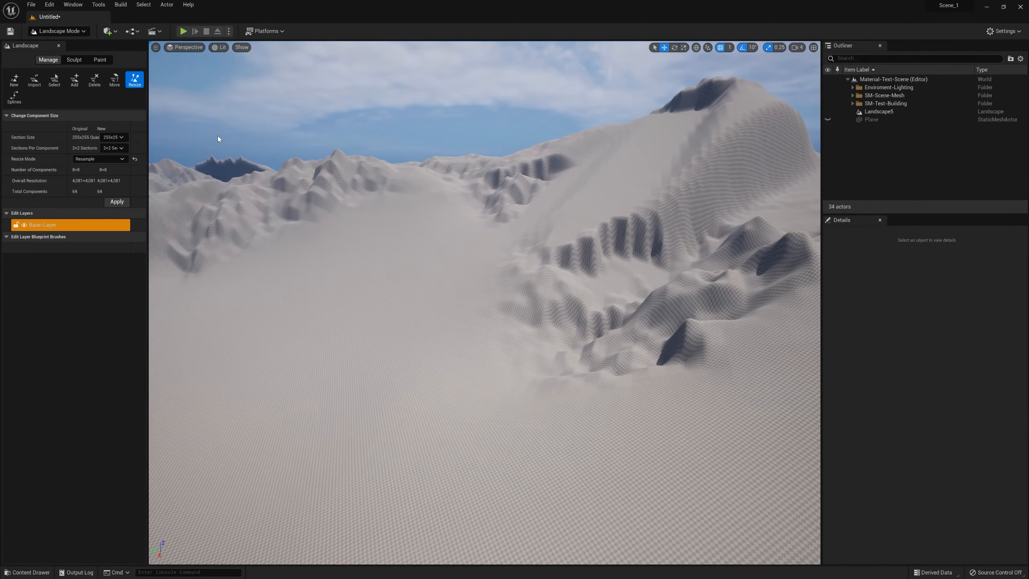
Switch the viewport to Wireframe view mode and inspect the density of the terrain mesh.
left_click(222, 48)
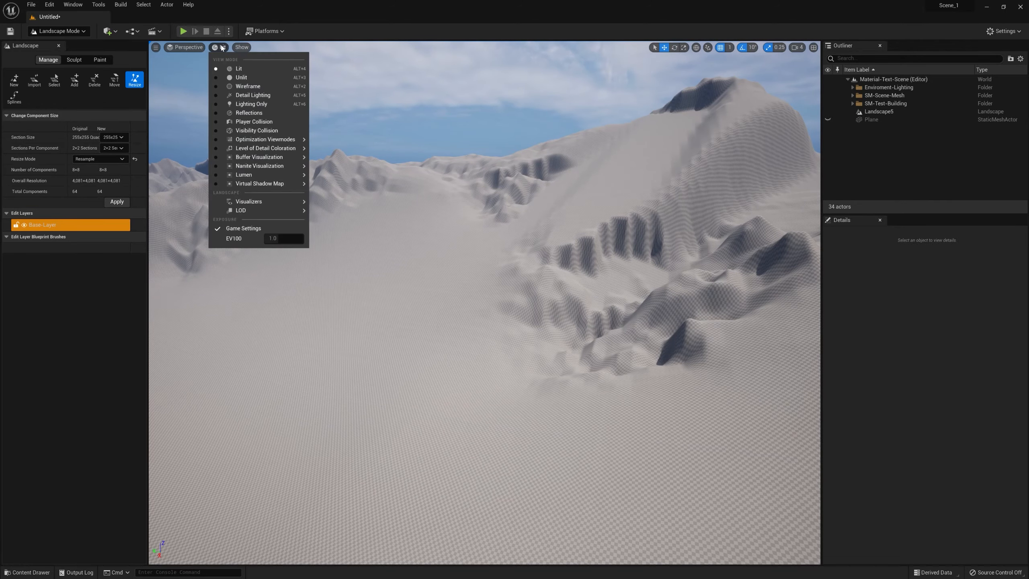
left_click(257, 88)
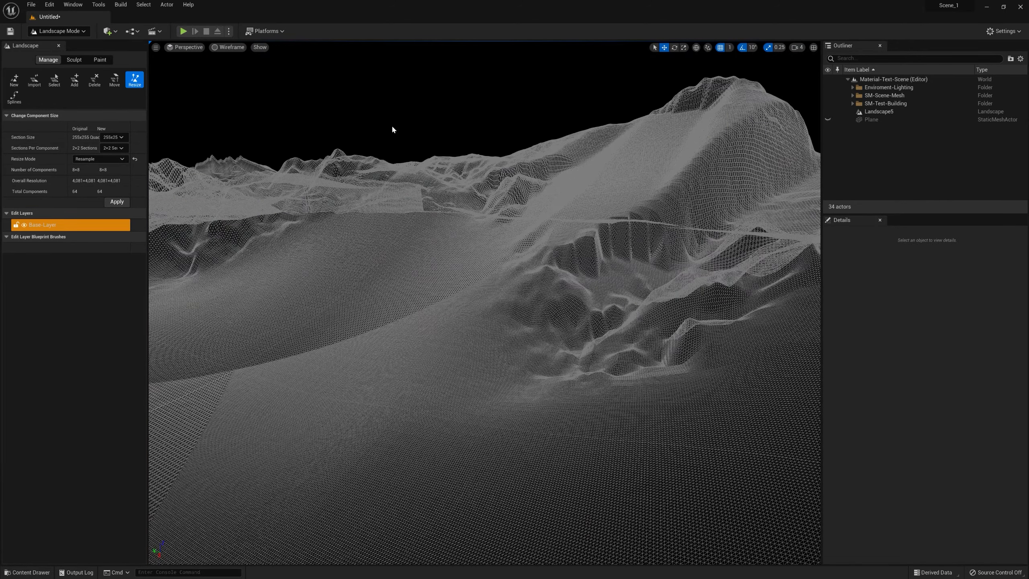
right_click_drag(392, 129, 433, 130)
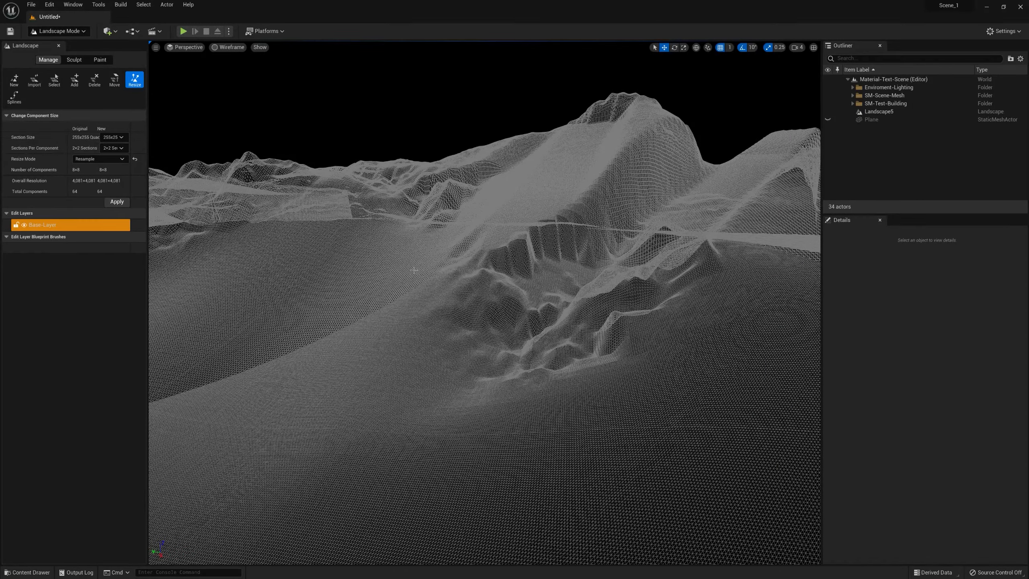
right_click_drag(403, 170, 345, 157)
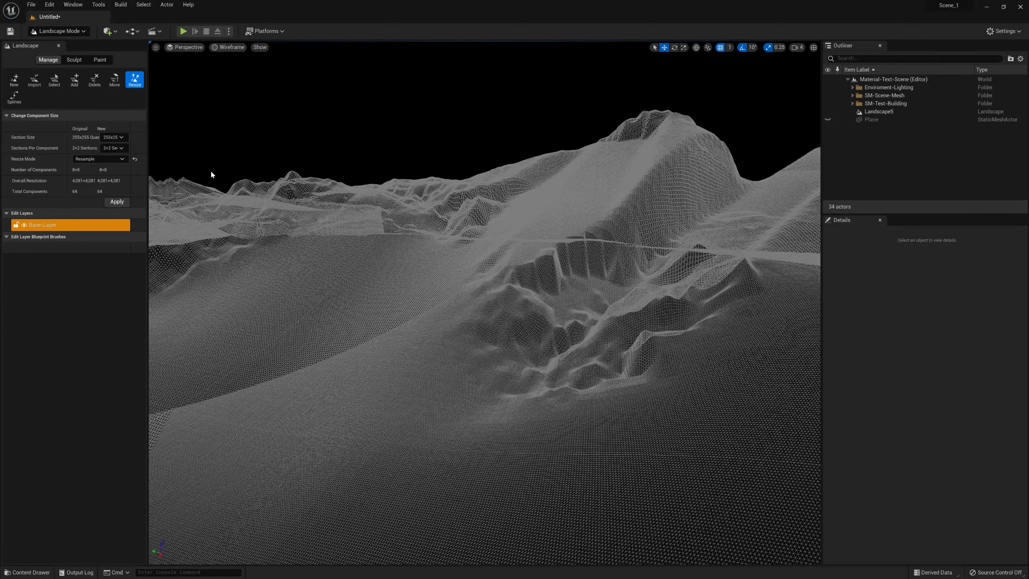
Resample the landscape with a section size of 127x127 quads and 1x1 section per component.
left_click(123, 148)
left_click(120, 158)
left_click(121, 138)
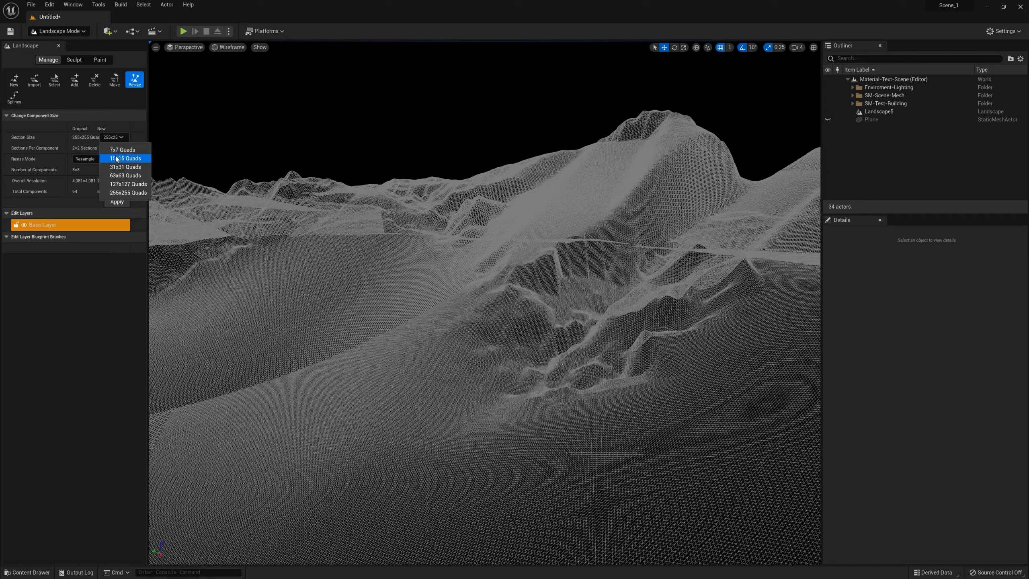
left_click(118, 185)
left_click(117, 202)
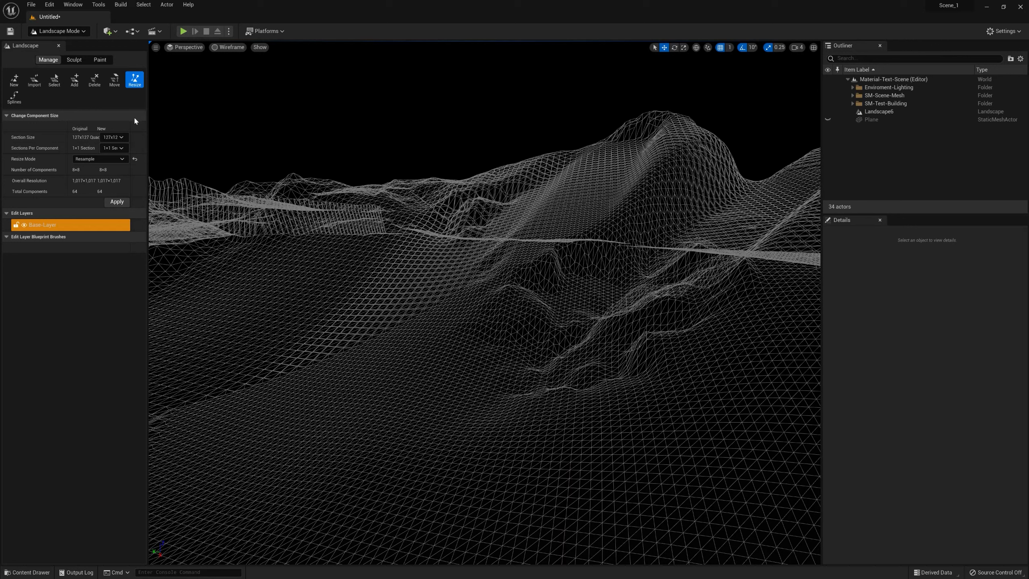
Switch to Select Mode and select the landscape actor to show its LOD Distribution settings.
left_click(84, 31)
left_click(56, 43)
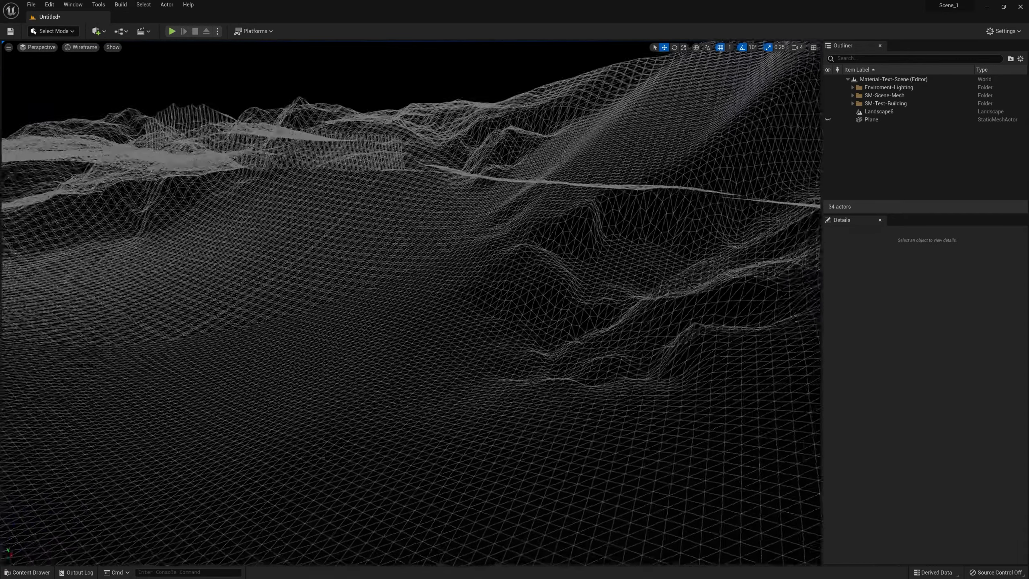
right_click_drag(411, 302, 360, 316)
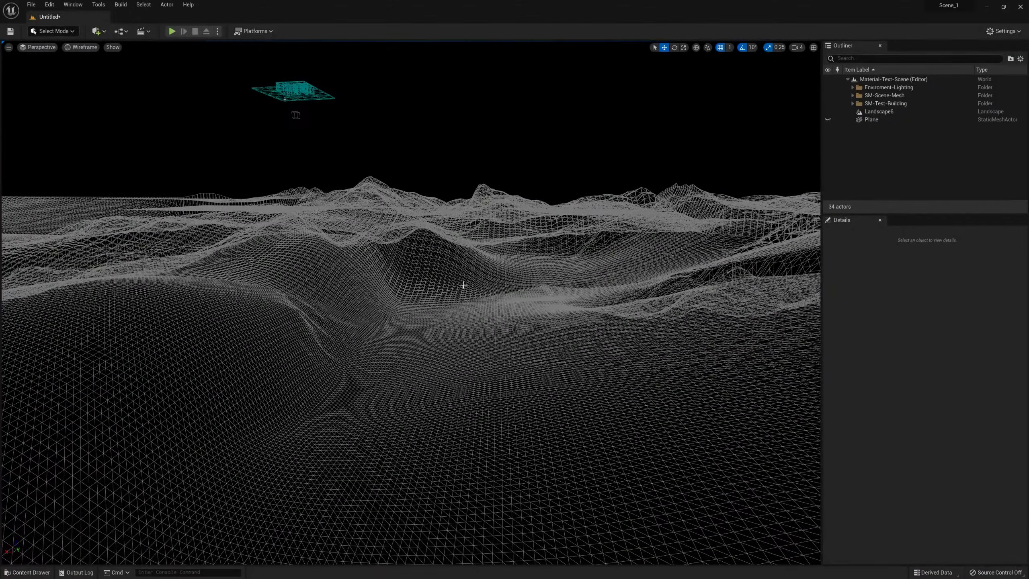
left_click(875, 111)
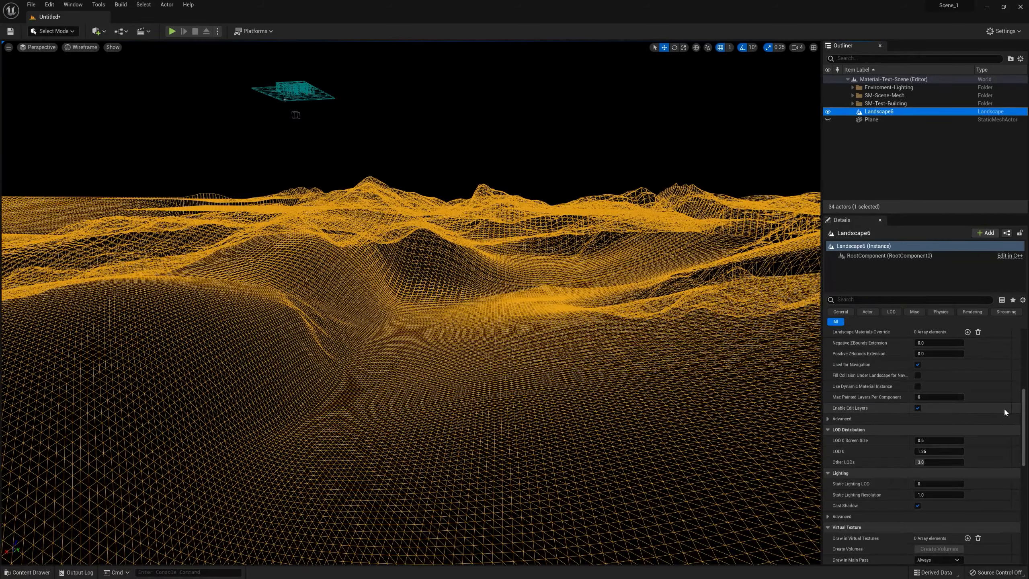
scroll(947, 412, "down", 3)
scroll(947, 413, "down", 3)
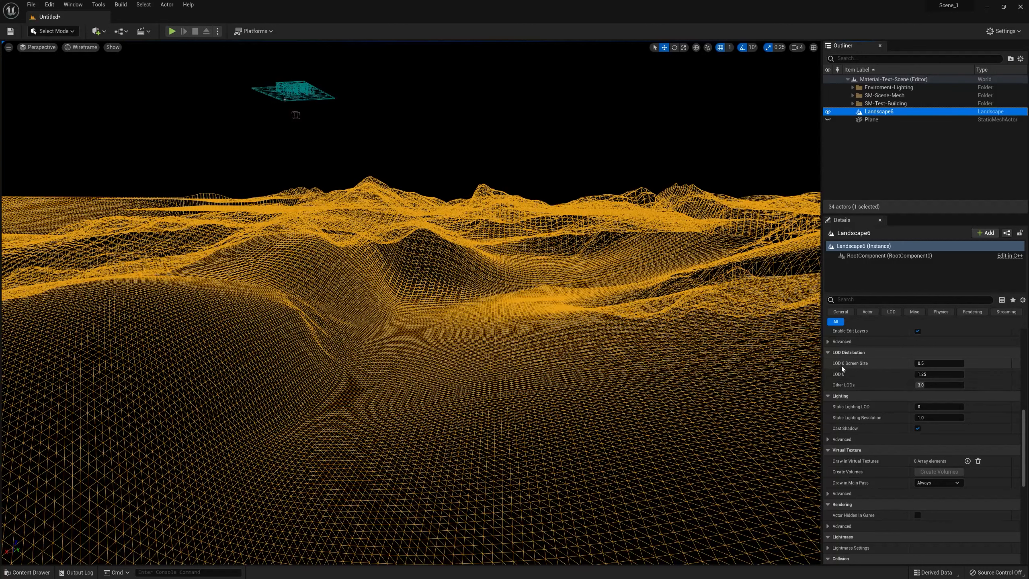
Try a LOD 0 Screen Size of 0.1 on the landscape and set it back to 0.5.
left_click(944, 363)
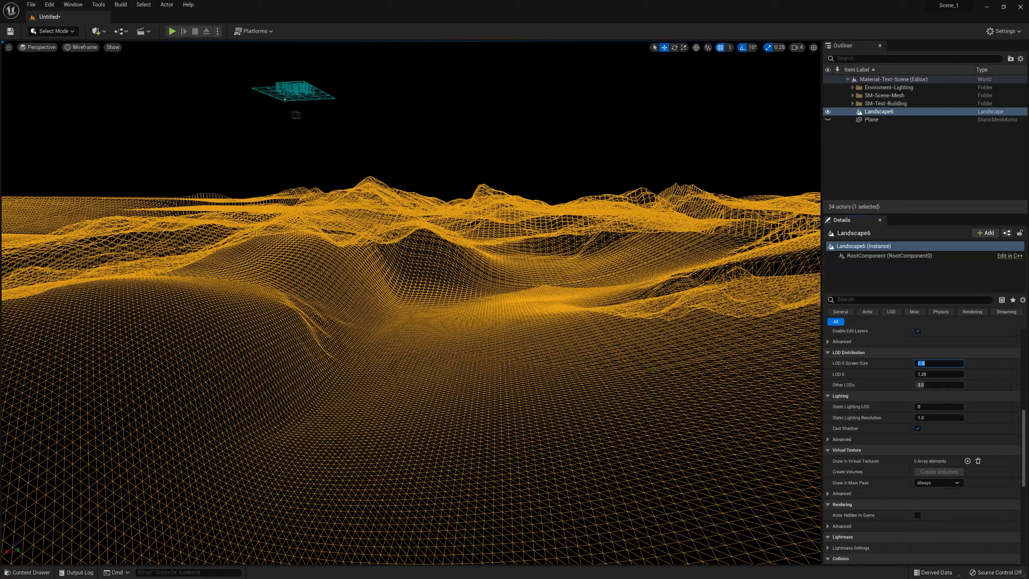
type(".1")
key("Return")
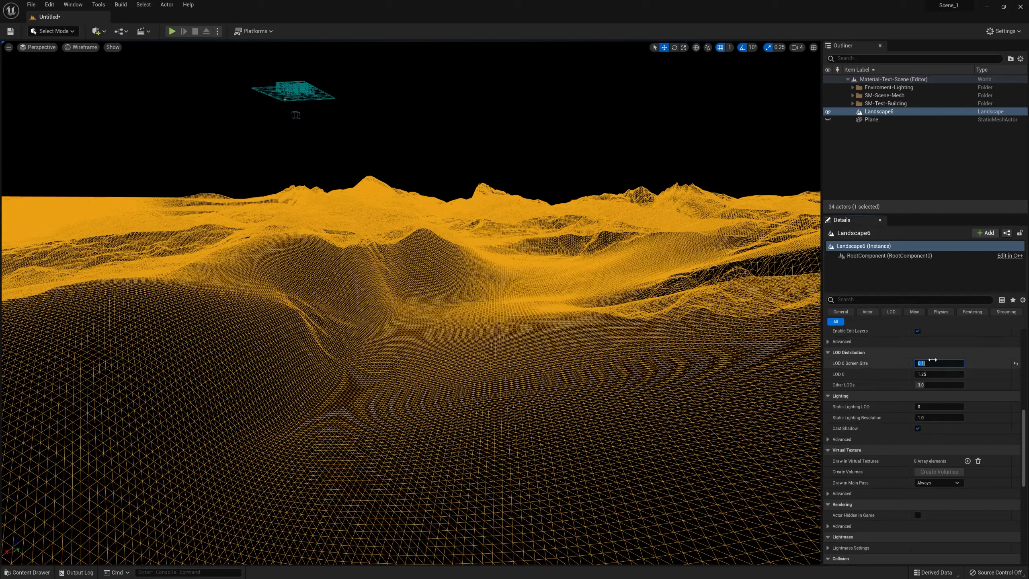
left_click(932, 364)
key("BackSpace")
type("5")
key("Return")
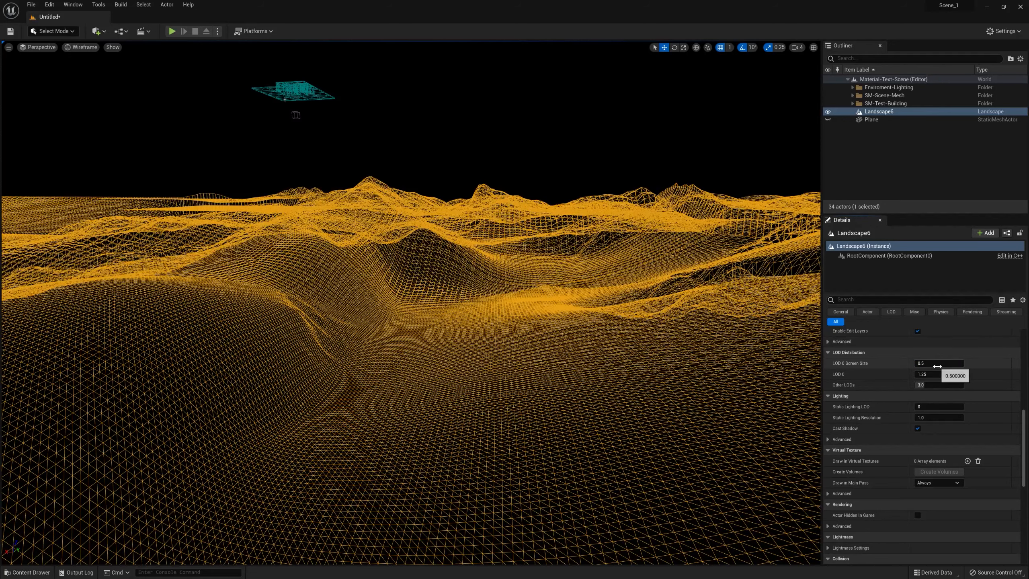
Set the landscape's LOD 0 Screen Size to 1, examine the wireframe up close, and reset the property to its default.
left_click(935, 363)
type("1")
key("Return")
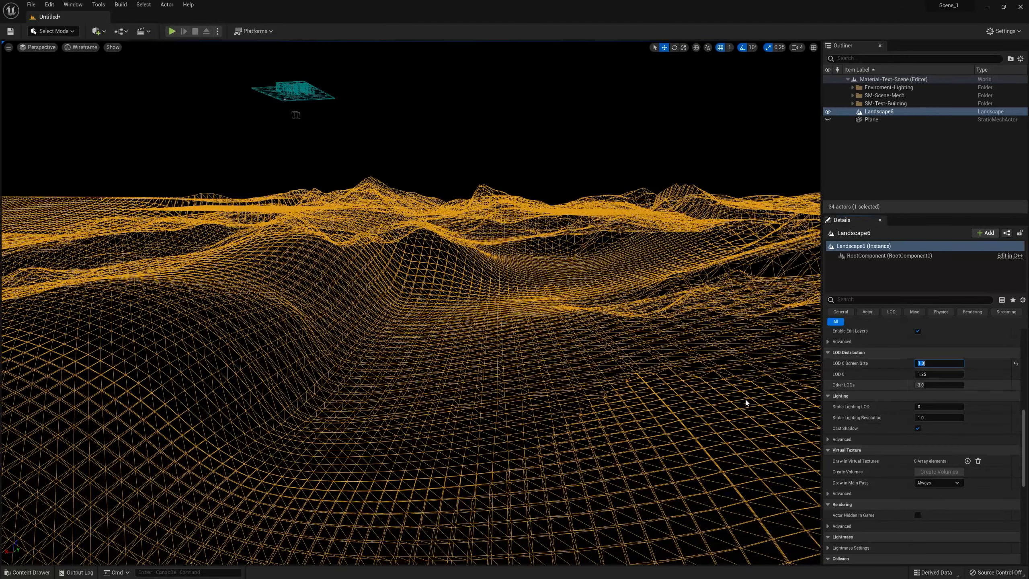
right_click_drag(747, 402, 747, 463)
key("s")
key("w")
key("w")
key("s")
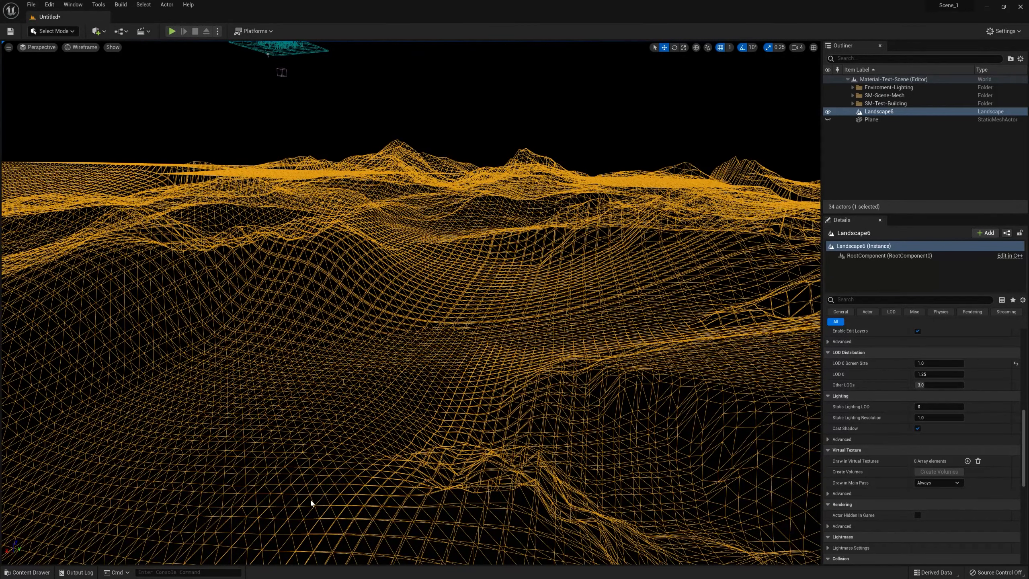
left_click(1016, 364)
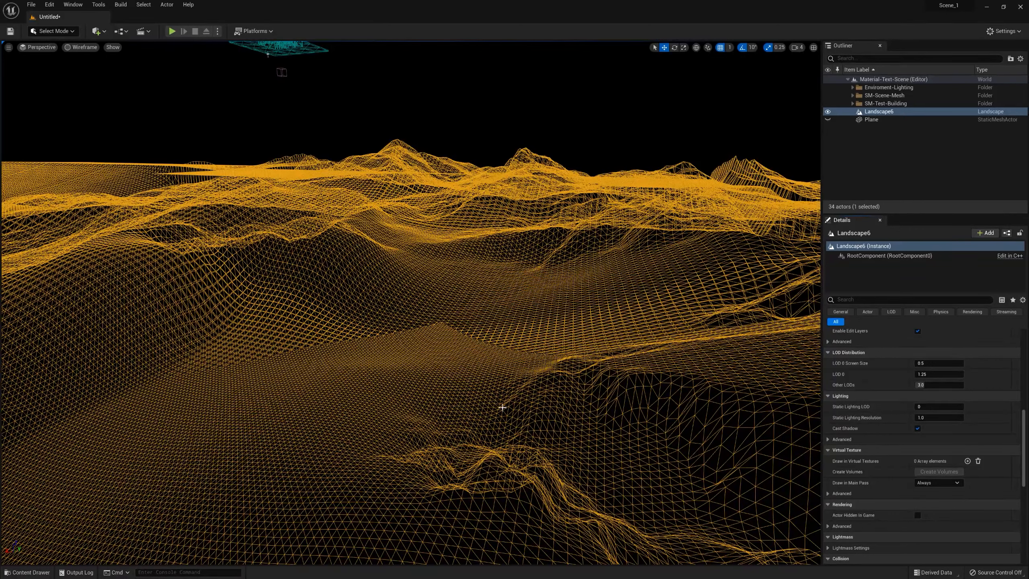
Set the landscape's LOD 0 distribution value to 1 and try lowering it to 0.2.
left_click(917, 377)
type("1")
key("Return")
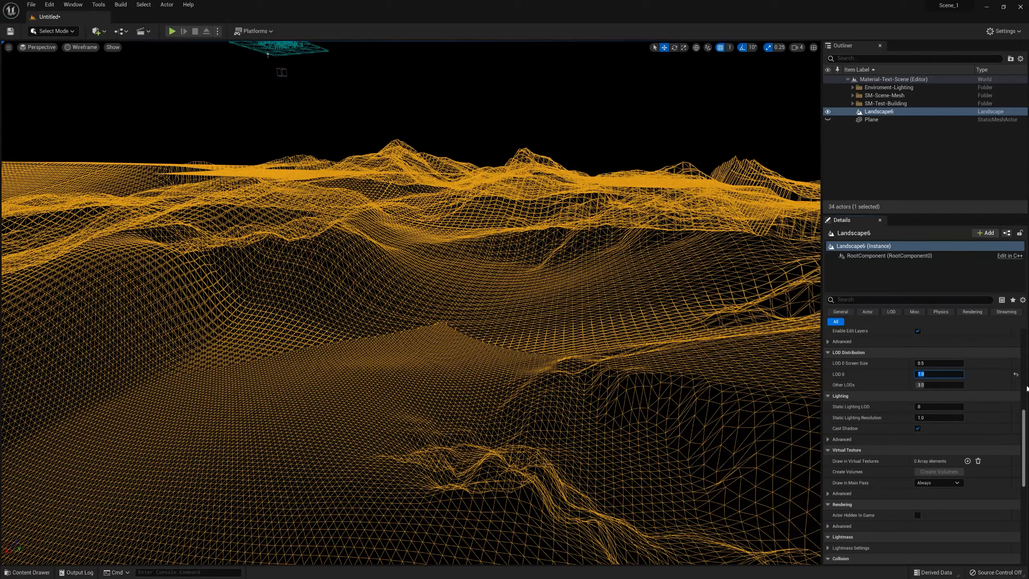
type(".2")
key("Return")
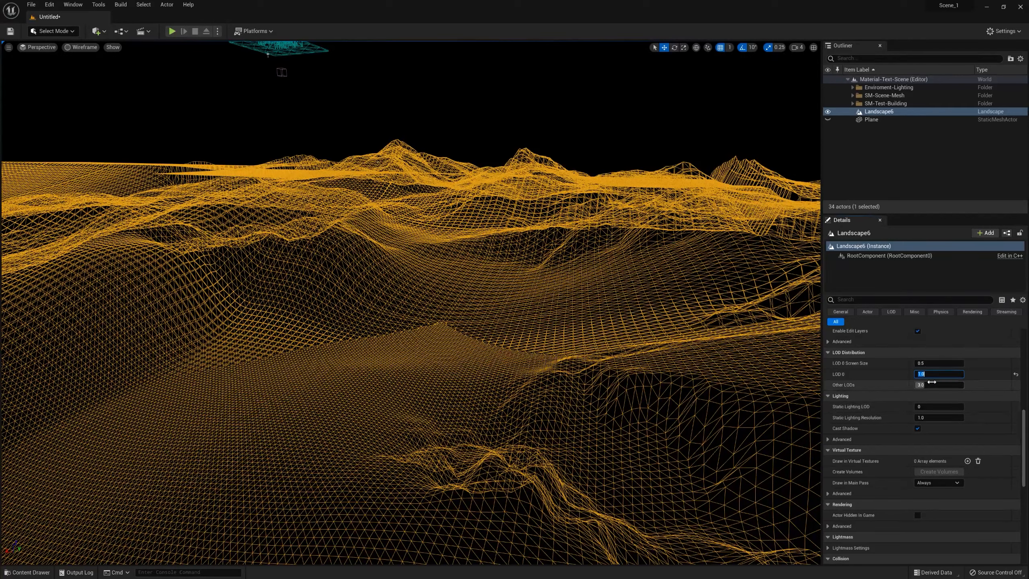
Try higher LOD 0 distribution values, including 2 and 3, and set it back to 1.25.
left_click(983, 382)
left_click(948, 375)
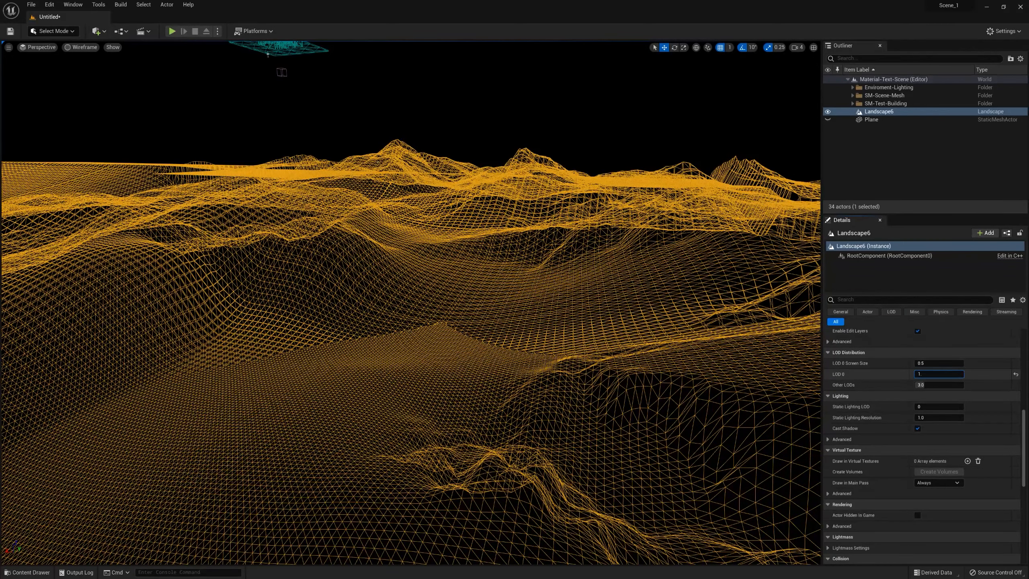
key("Return")
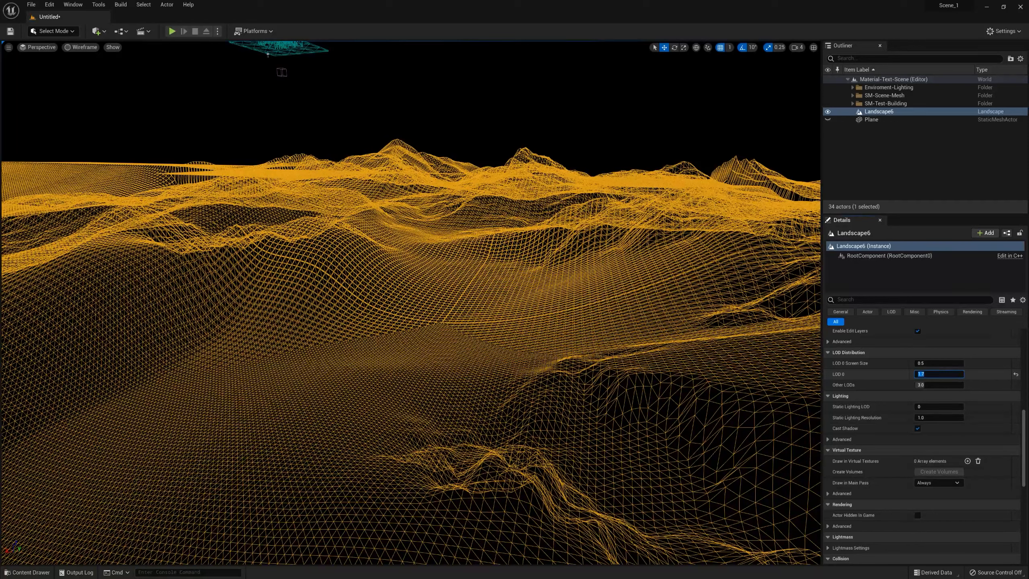
key("Return")
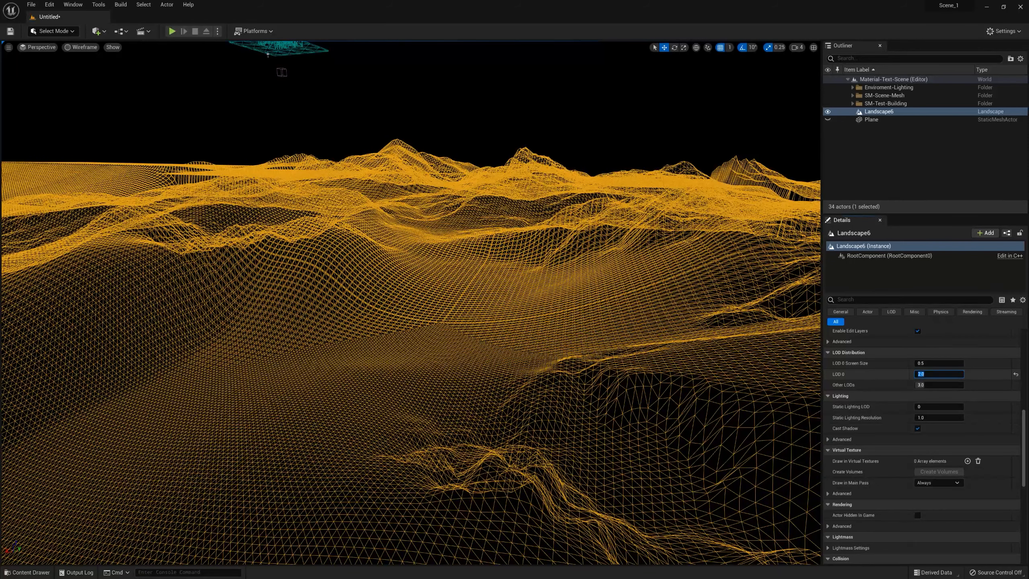
type("3")
key("Return")
key("Return")
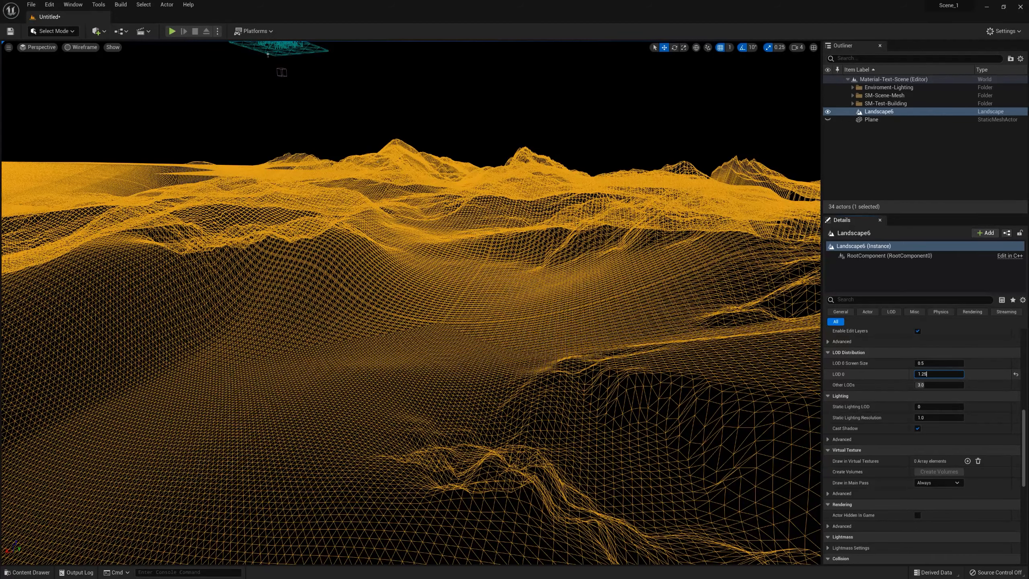
key("Return")
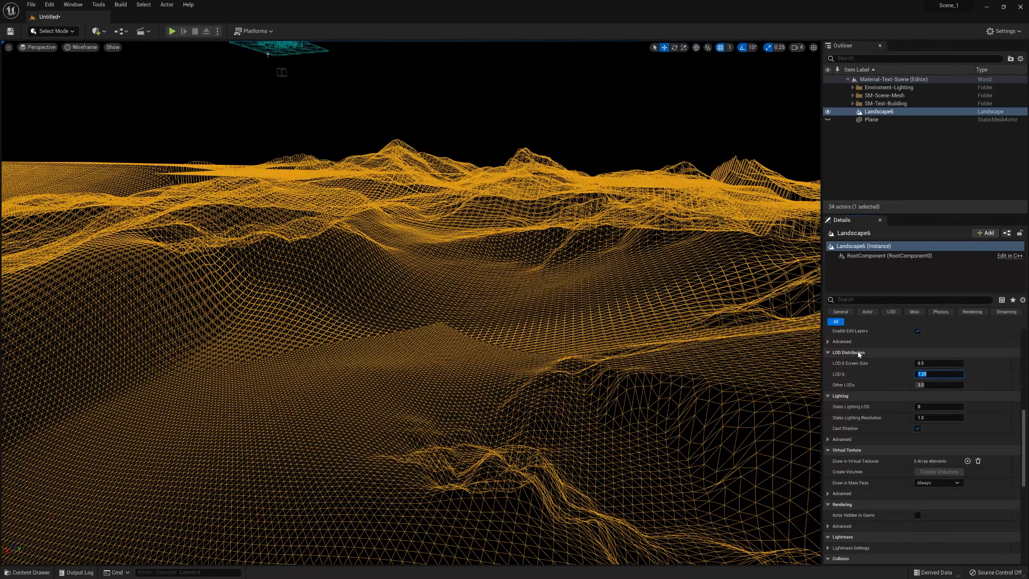
Try a LOD 0 Screen Size of 1.0 again, reset it to its default, and look over the terrain wireframe.
left_click(939, 363)
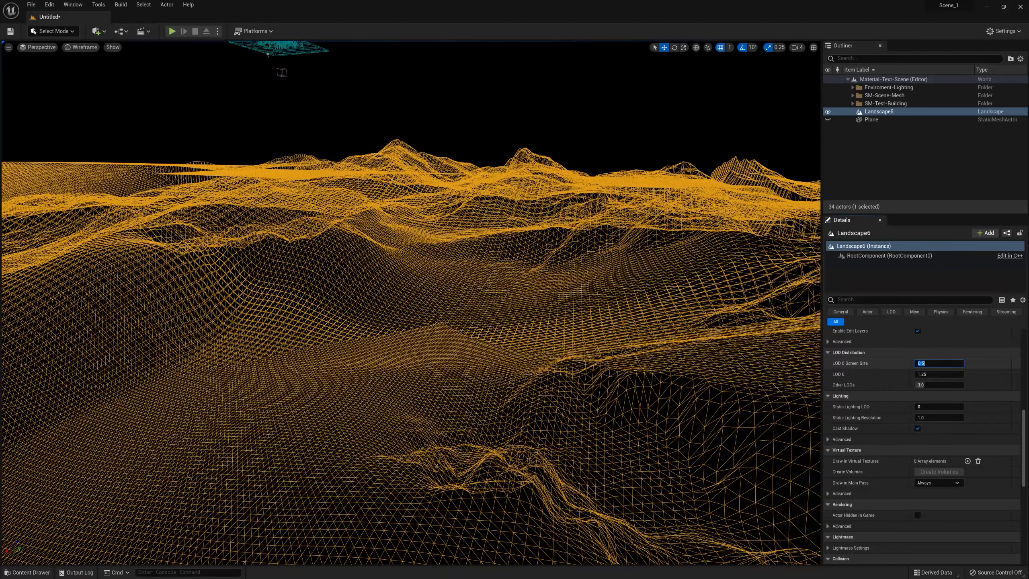
type("1.0")
key("Return")
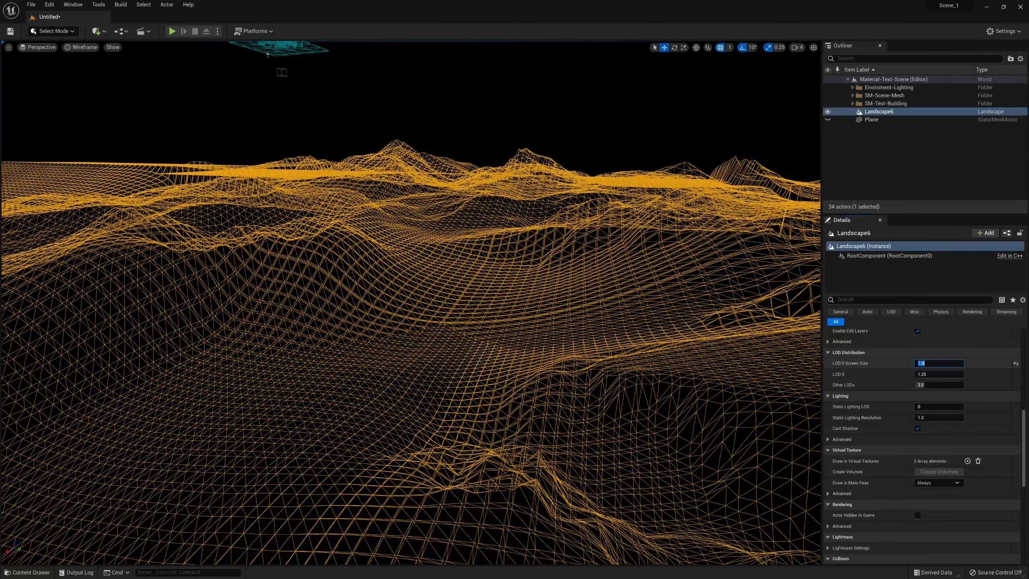
key("BackSpace")
key("Return")
right_click_drag(411, 301, 470, 280)
left_click(1015, 363)
right_click_drag(411, 302, 259, 240)
right_click_drag(538, 408, 570, 386)
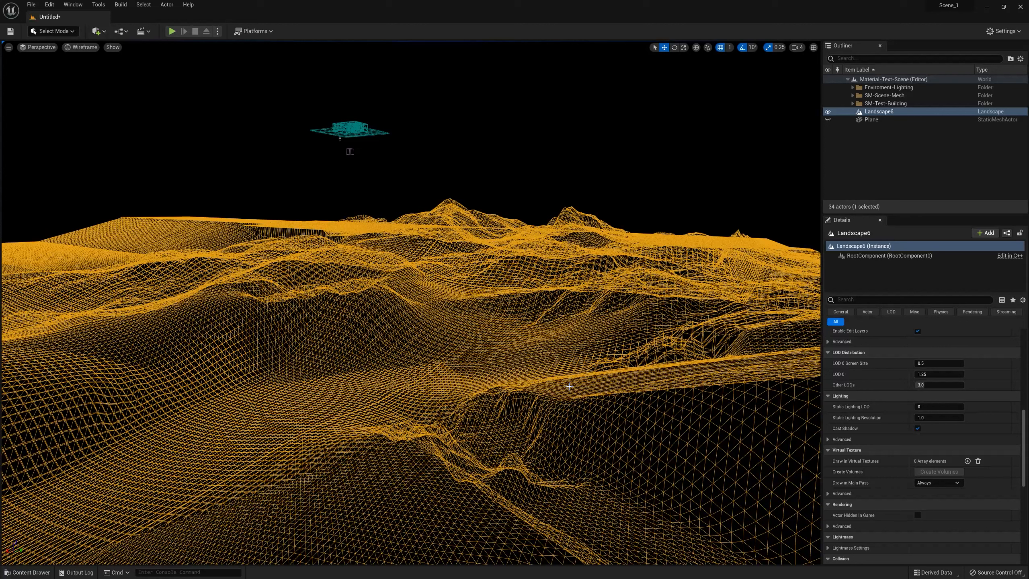